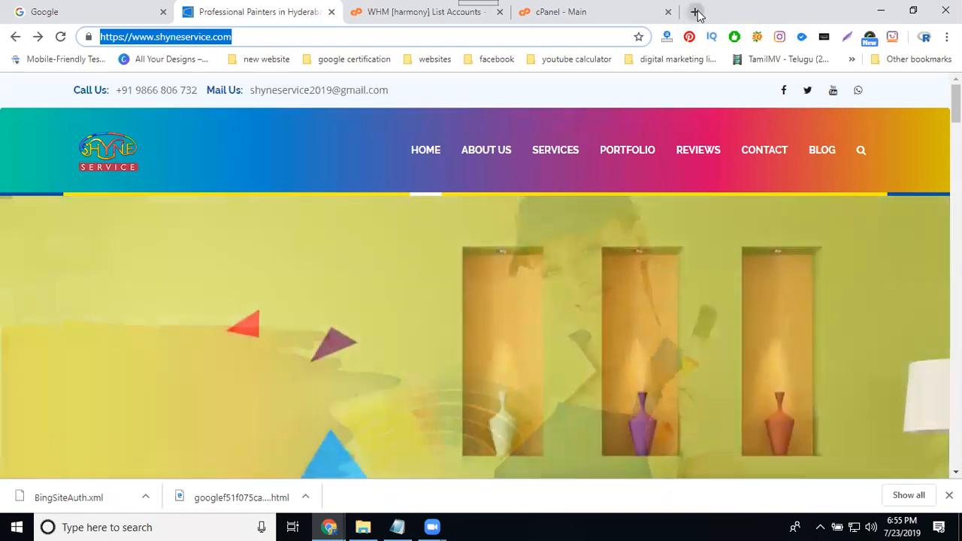
# Step: Open google.com/analytics in a new tab and sign in to Analytics, closing the leftover marketing page
pyautogui.click(695, 11)
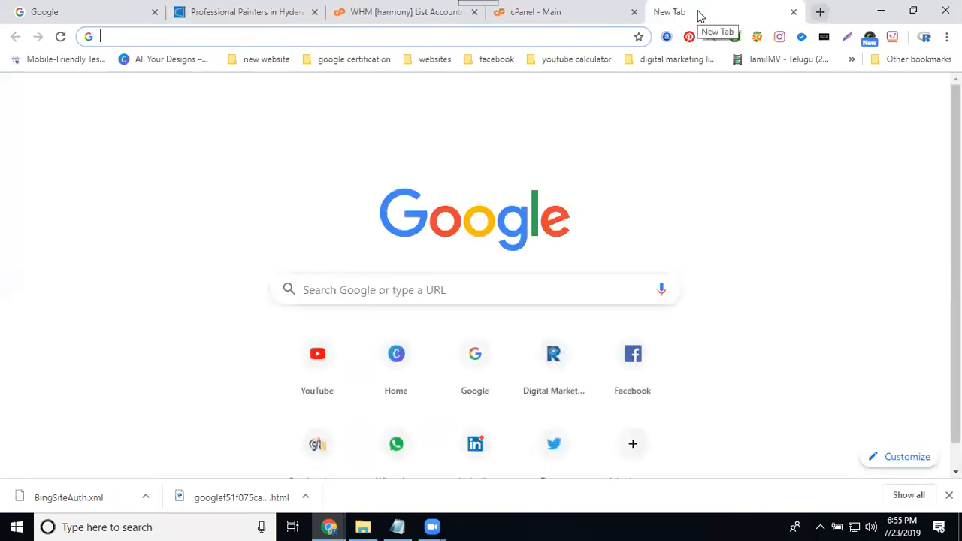
pyautogui.write('google.com/anal')
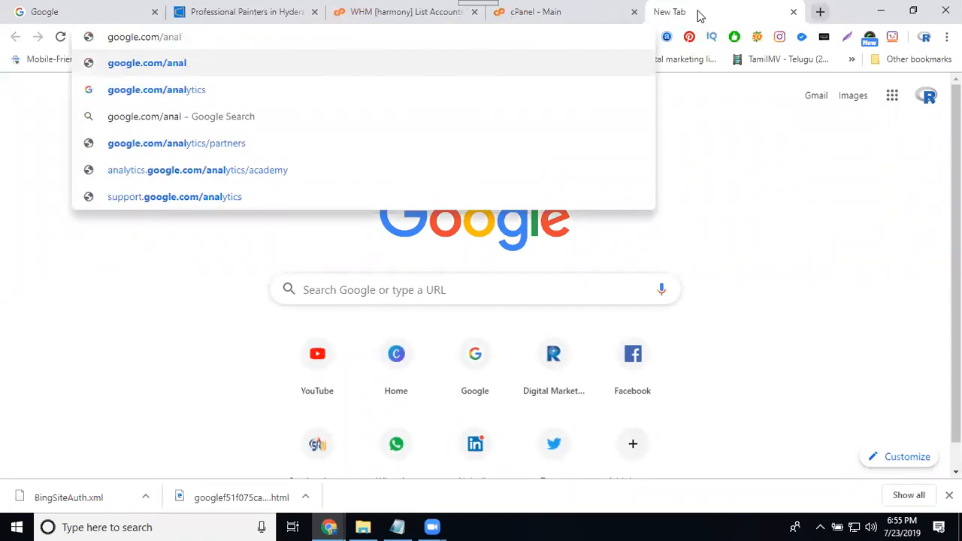
pyautogui.write('ytics')
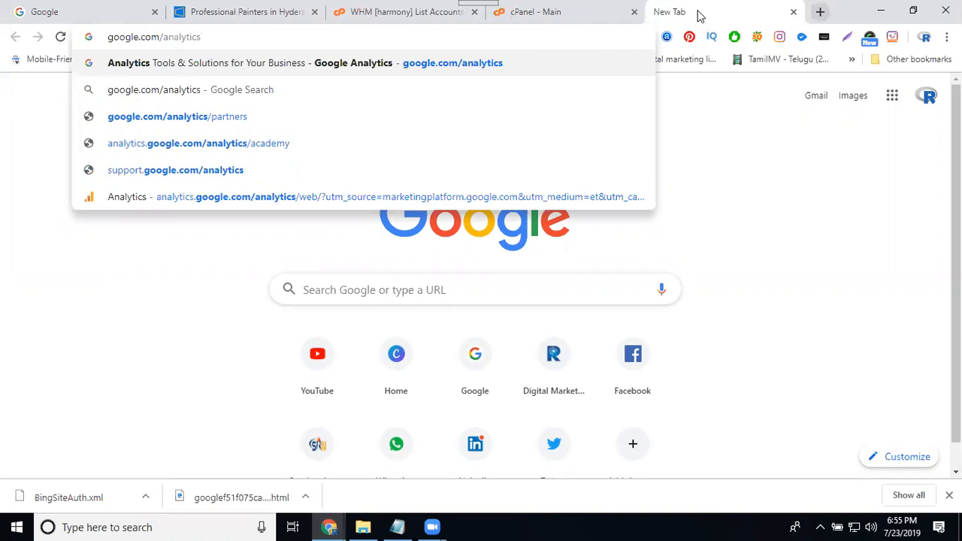
pyautogui.press('Return')
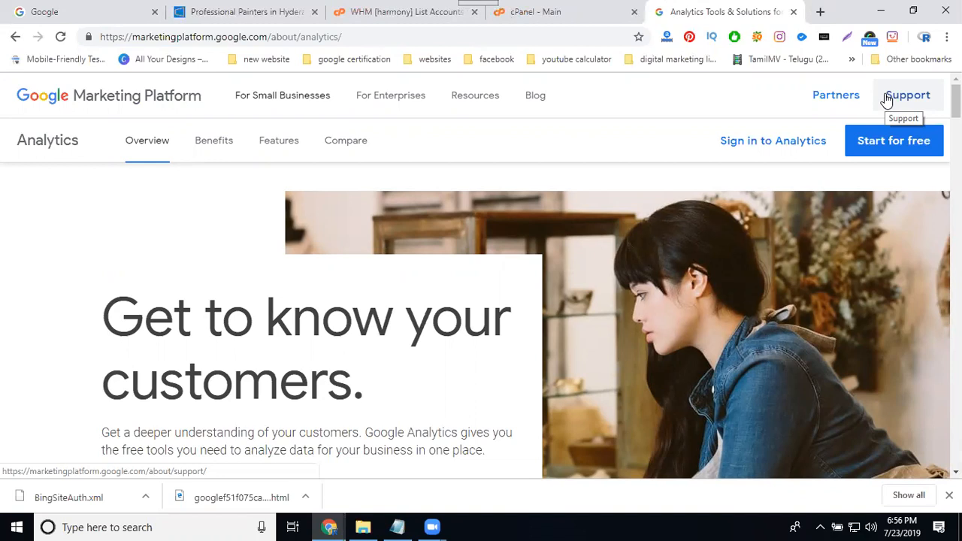
pyautogui.click(762, 150)
pyautogui.click(660, 13)
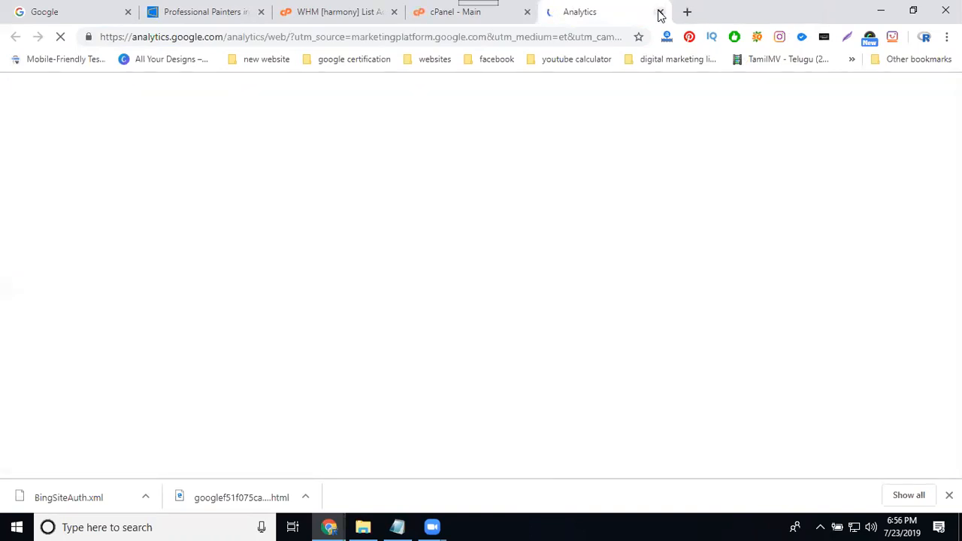
# Step: Switch to the Shyne Service website, launch Notepad and write the heading "google analytics code" in a blank note
pyautogui.click(184, 9)
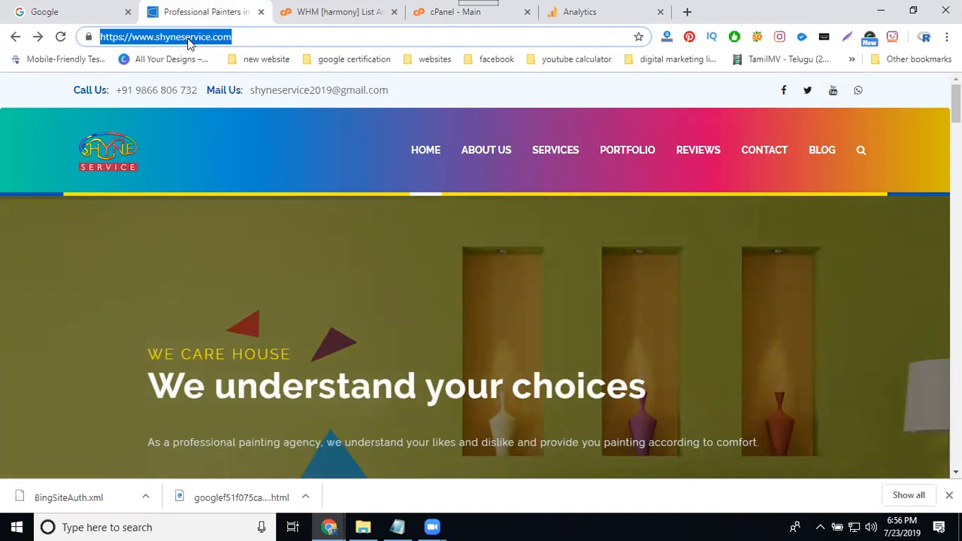
pyautogui.press('super+r')
pyautogui.press('Return')
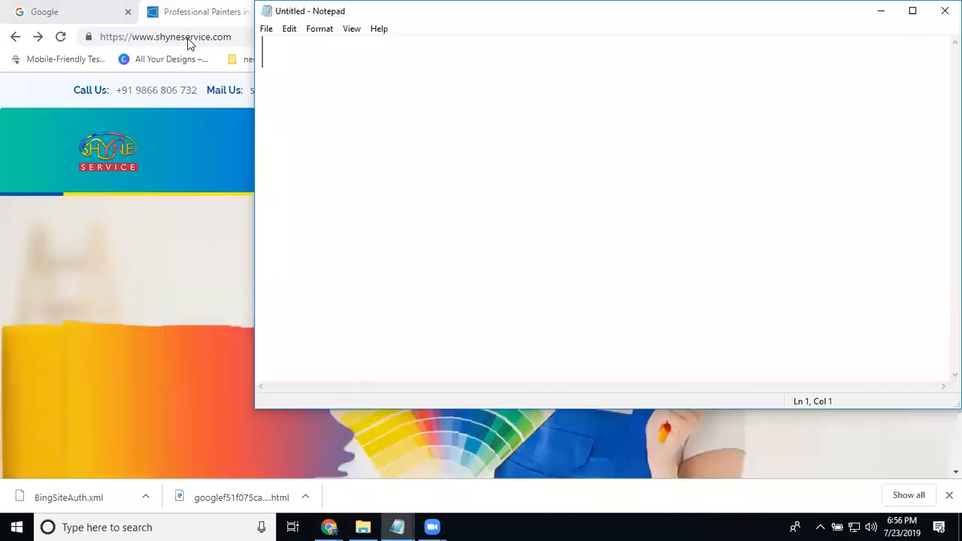
pyautogui.write('google ')
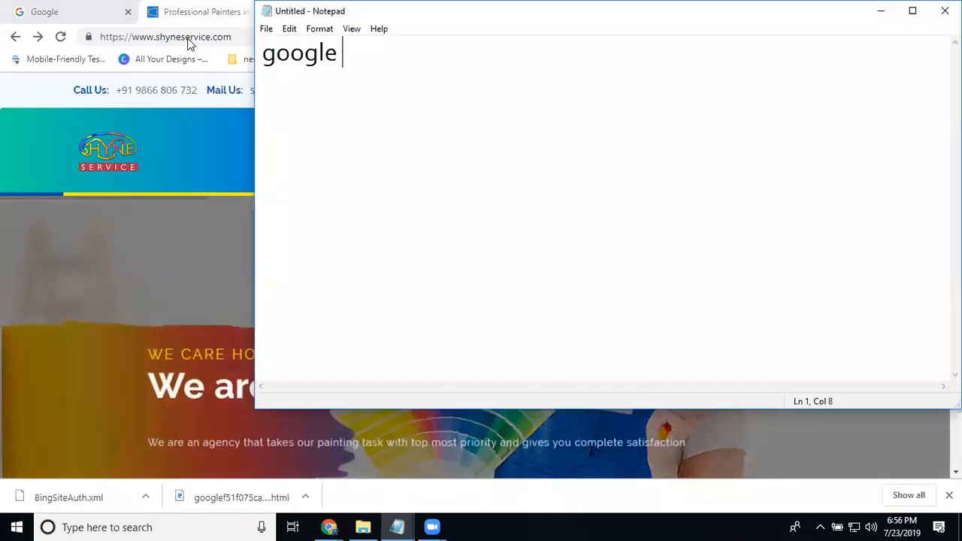
pyautogui.write('analytics code')
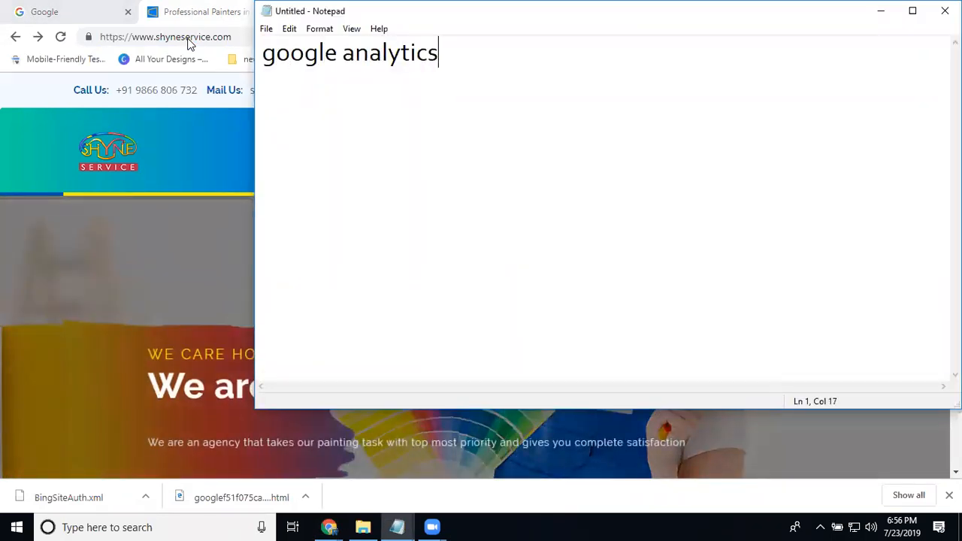
pyautogui.press('Return')
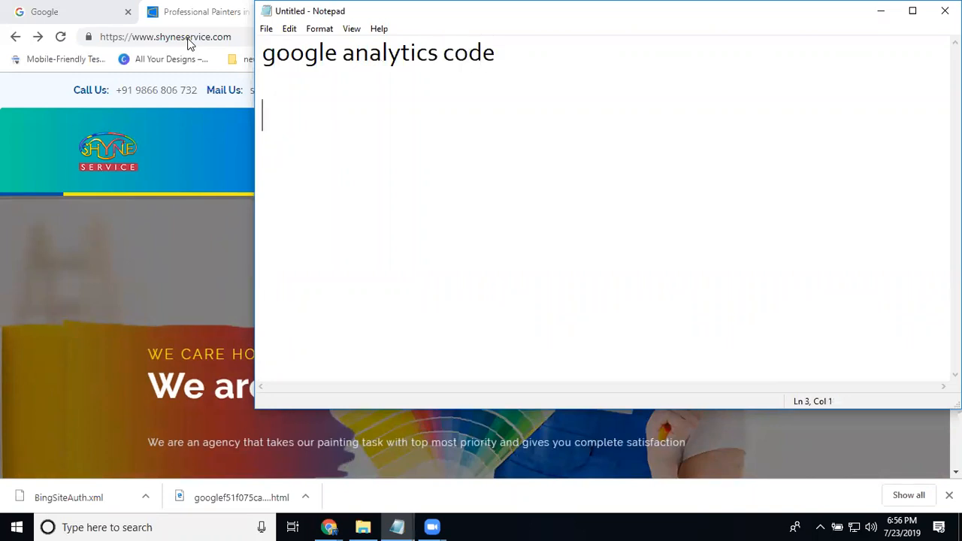
# Step: Add a "static website" section to the note with the lines "paste the code" and "each and every page by mannual"
pyautogui.write('stat')
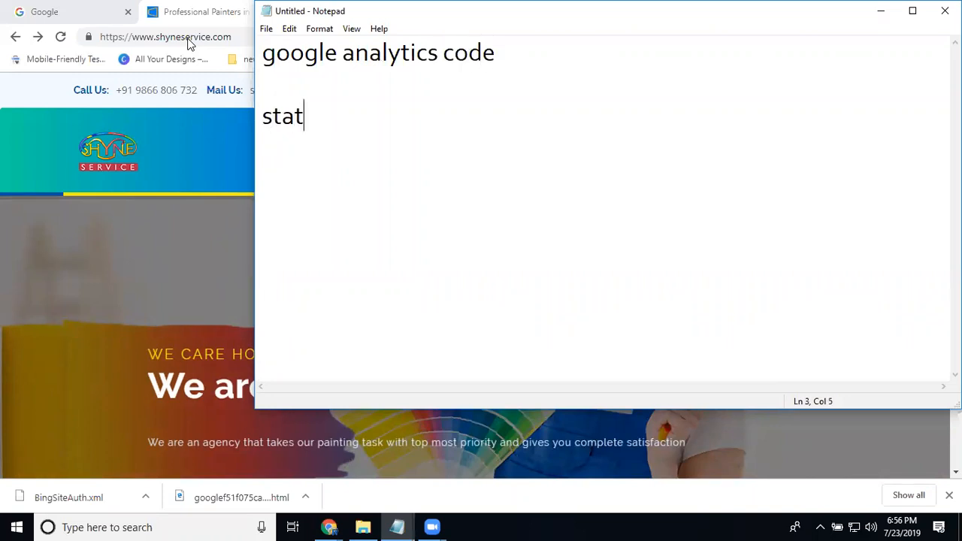
pyautogui.write('ic website')
pyautogui.press('Return')
pyautogui.write('paste')
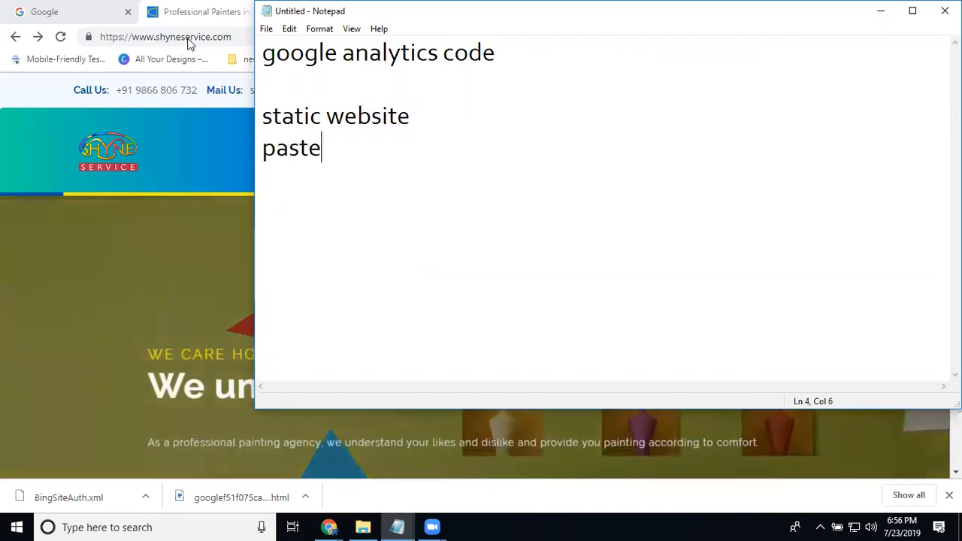
pyautogui.write(' the code')
pyautogui.press('Return')
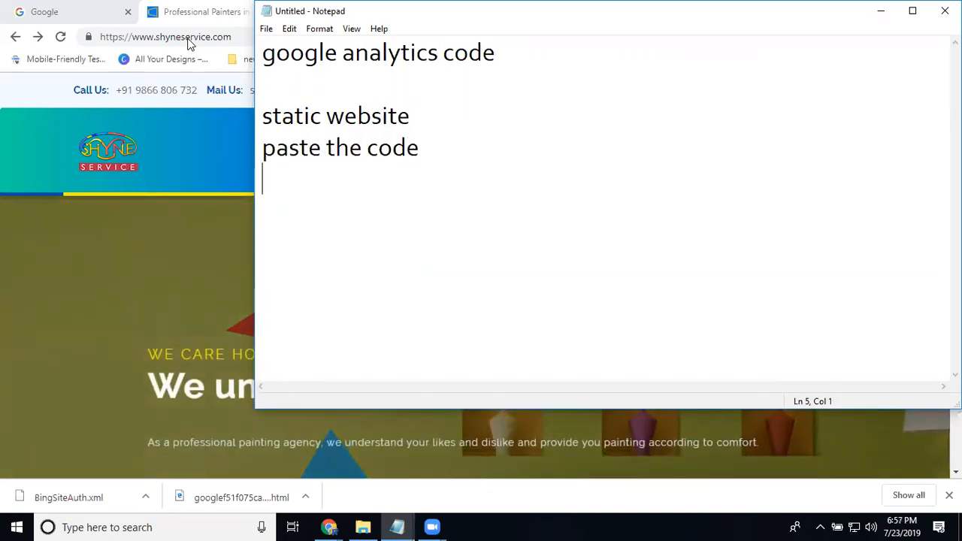
pyautogui.write('each')
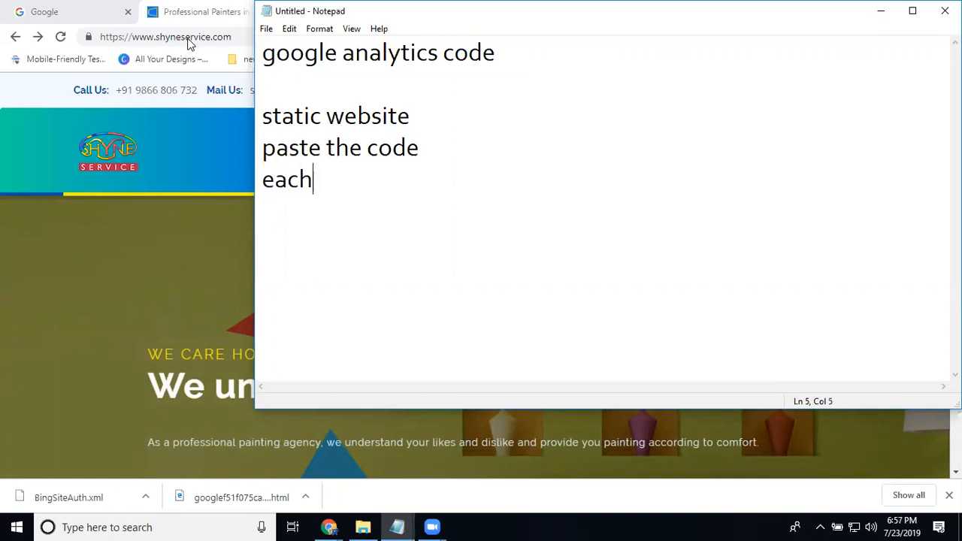
pyautogui.write(' and every')
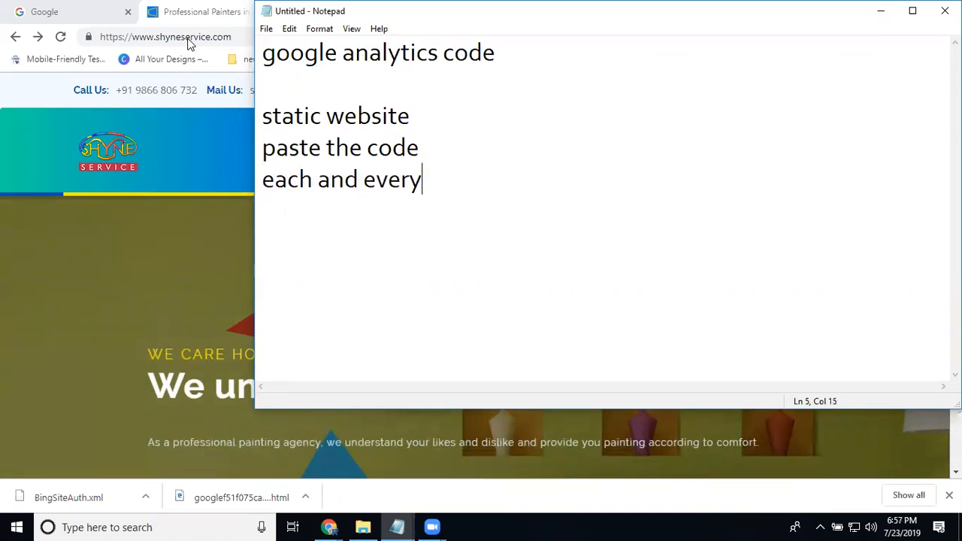
pyautogui.write(' page b')
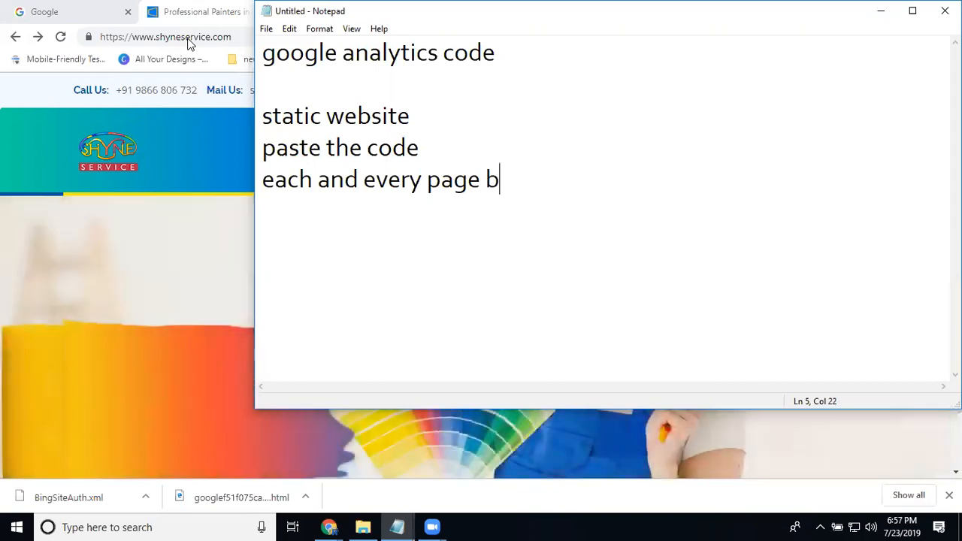
pyautogui.write('y mannual')
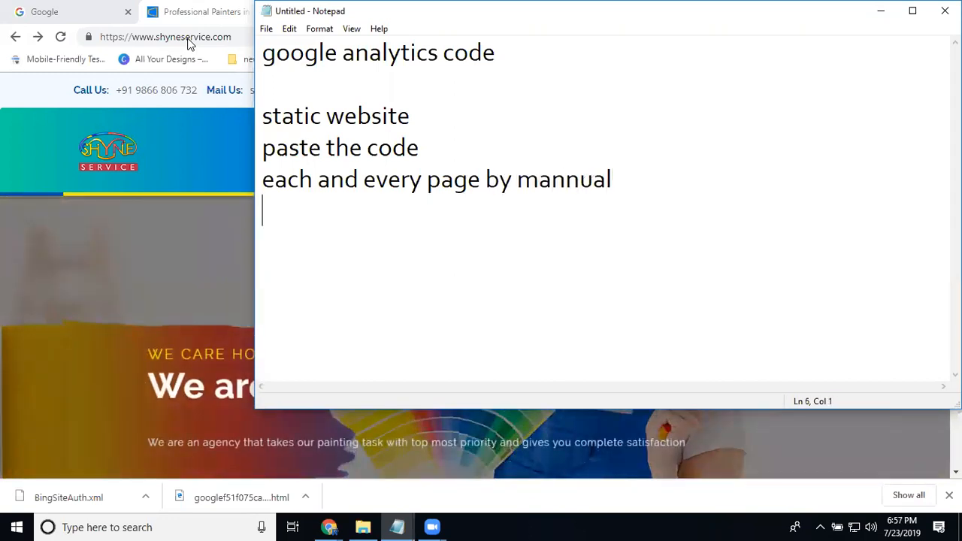
pyautogui.press('Return')
pyautogui.press('Return')
# Step: Add a "dynamic website" section to the note with the lines "common header and footer" and "paste the code here"
pyautogui.write('dyn')
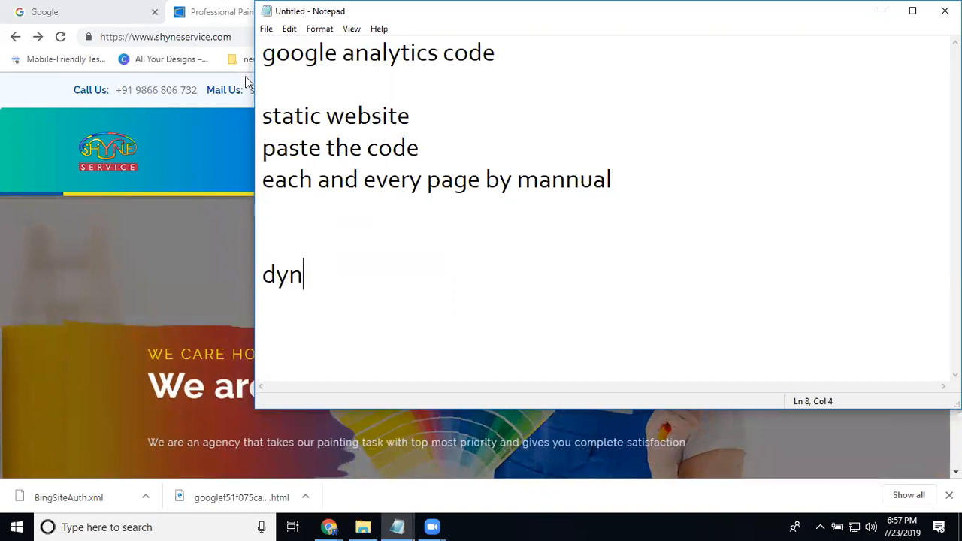
pyautogui.write('amic website')
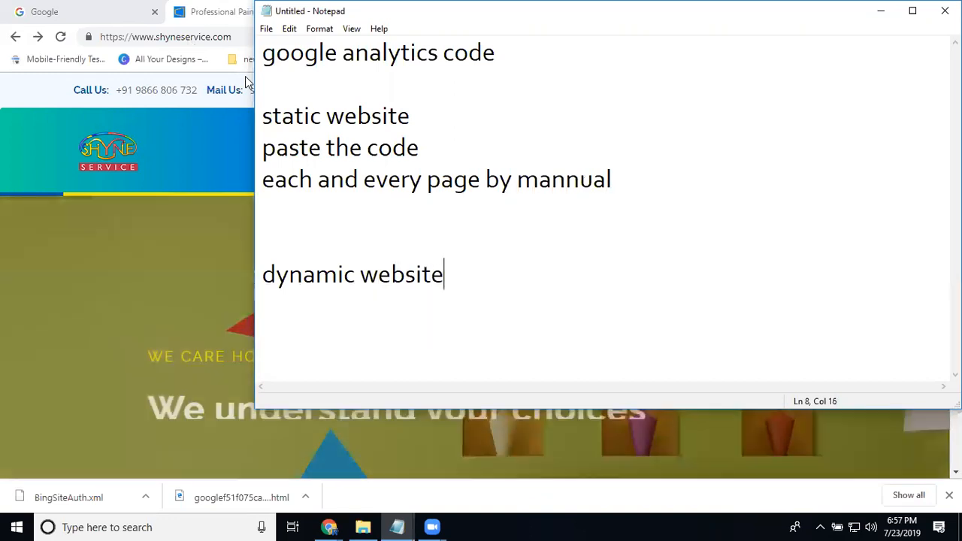
pyautogui.press('Return')
pyautogui.write('c')
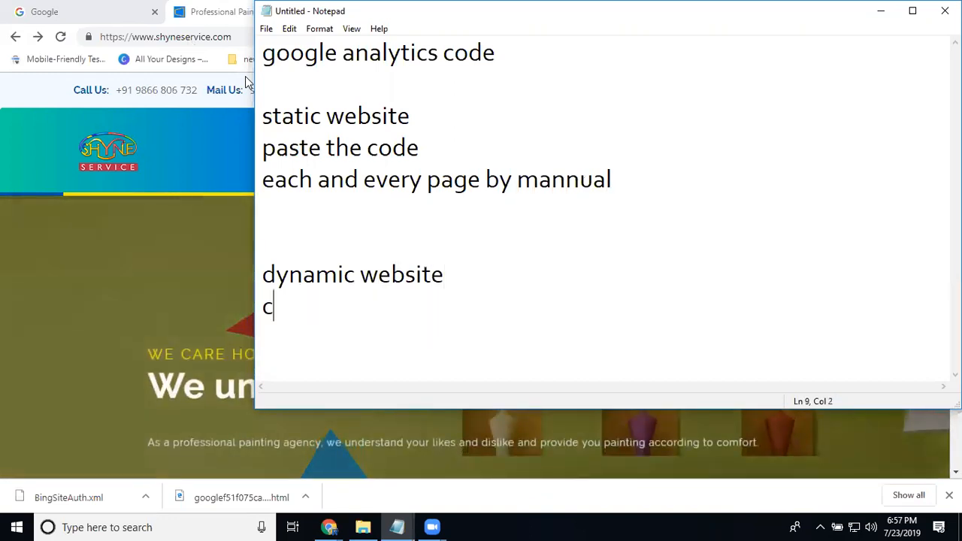
pyautogui.write('ommon header and footer')
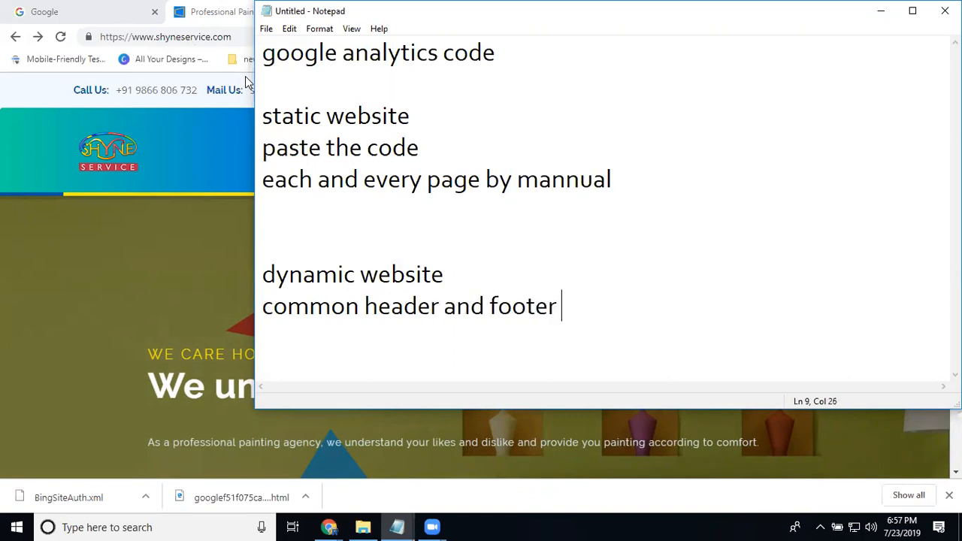
pyautogui.press('Return')
pyautogui.write('pate')
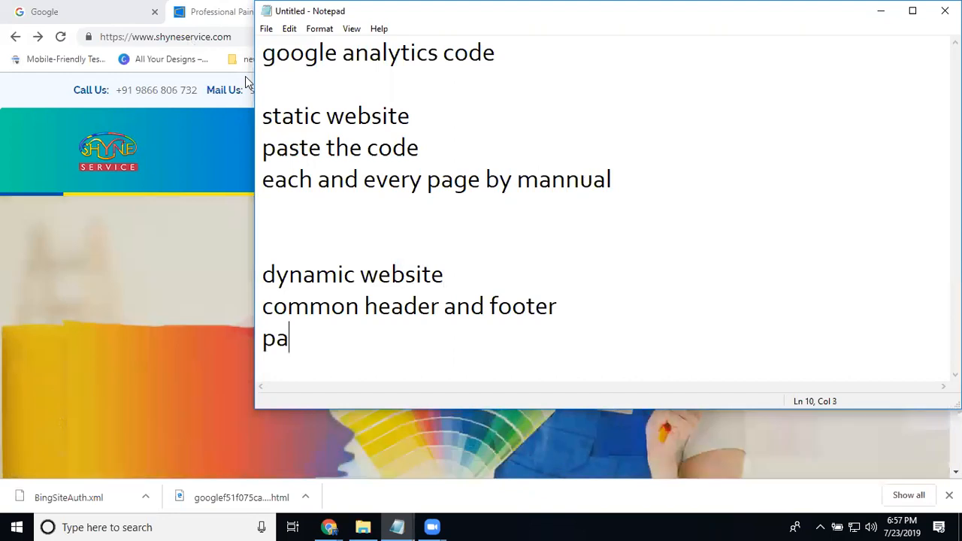
pyautogui.press('BackSpace')
pyautogui.press('BackSpace')
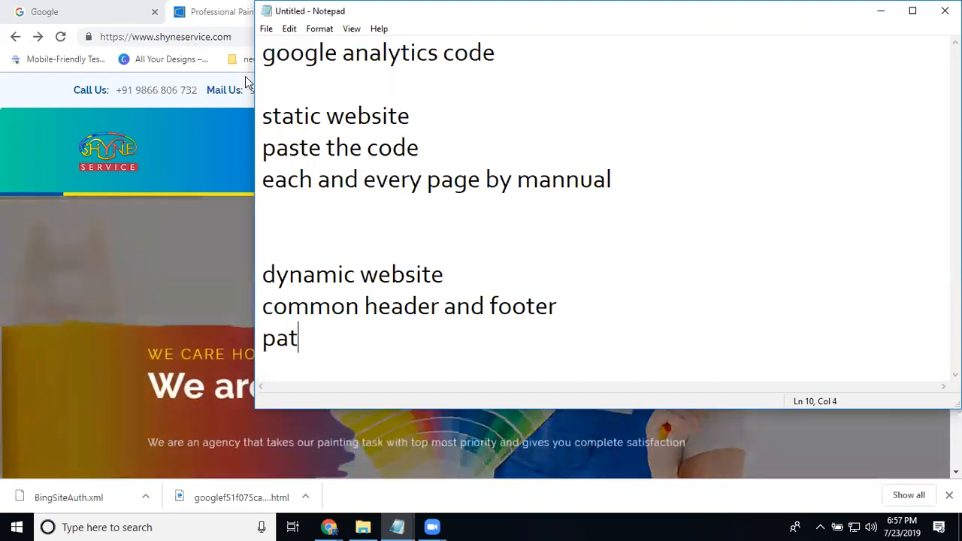
pyautogui.write('ste the')
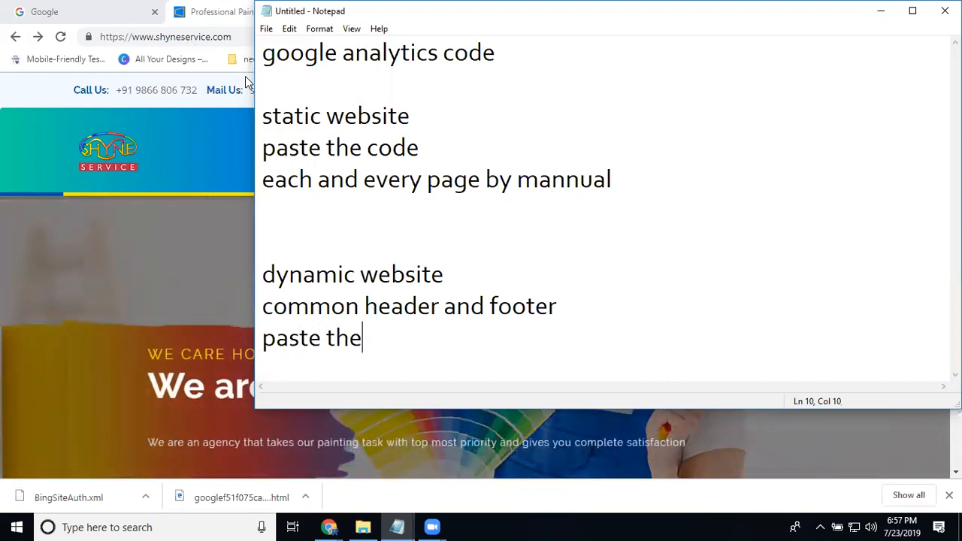
pyautogui.write(' code here')
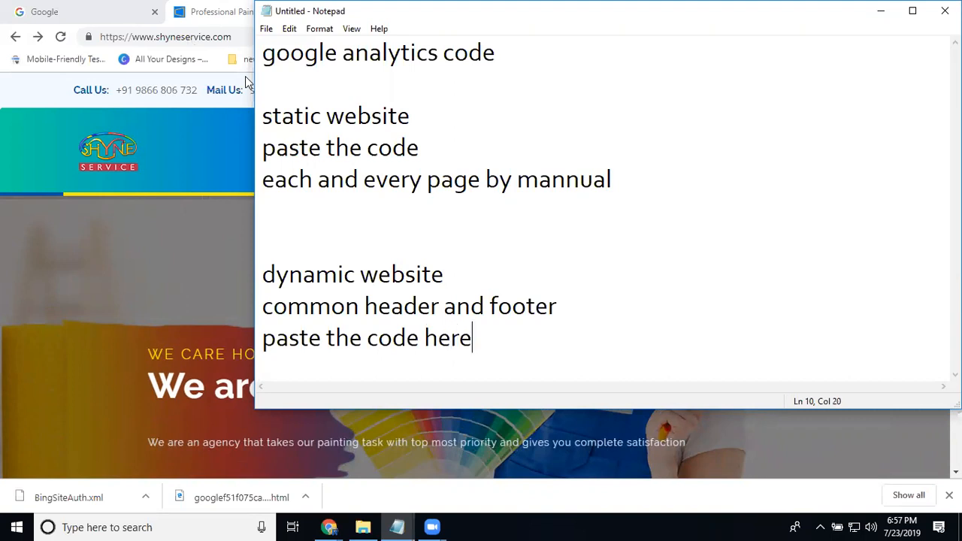
pyautogui.press('Return')
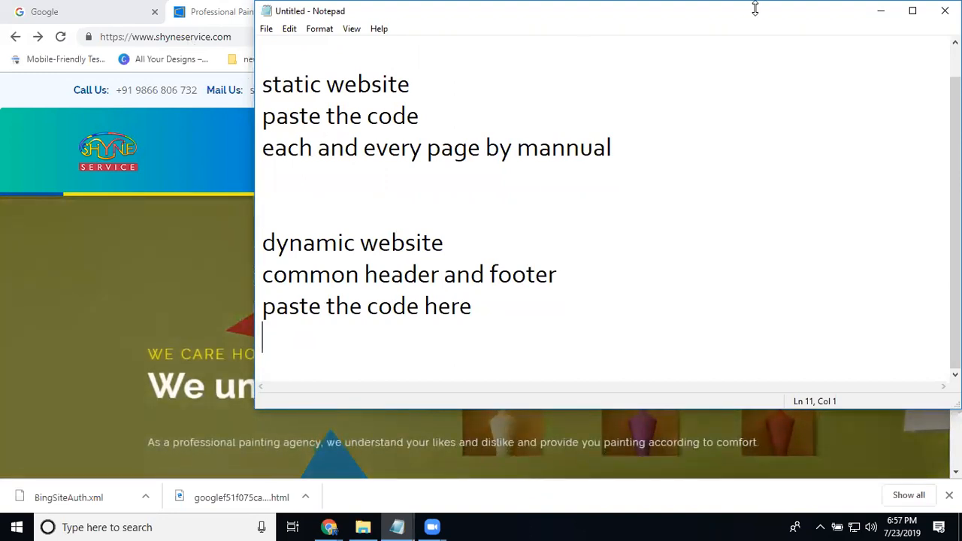
# Step: Return to Google Analytics in Chrome, open the new account form from the admin settings and check its account limit statement
pyautogui.click(881, 10)
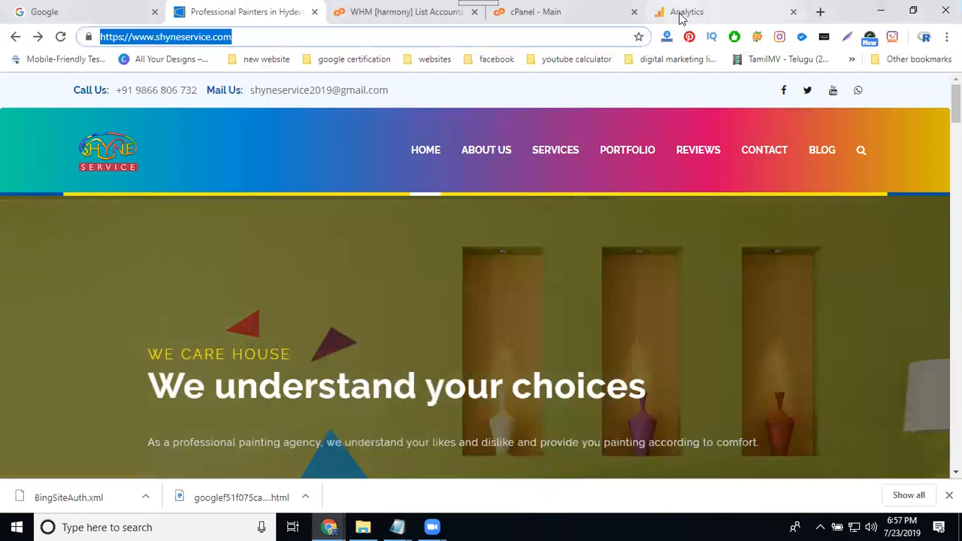
pyautogui.click(680, 15)
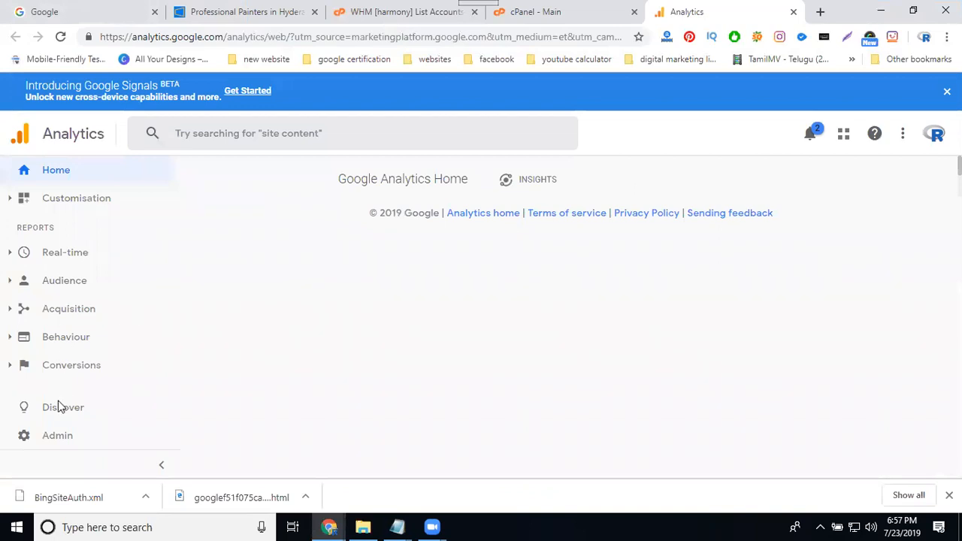
pyautogui.click(57, 440)
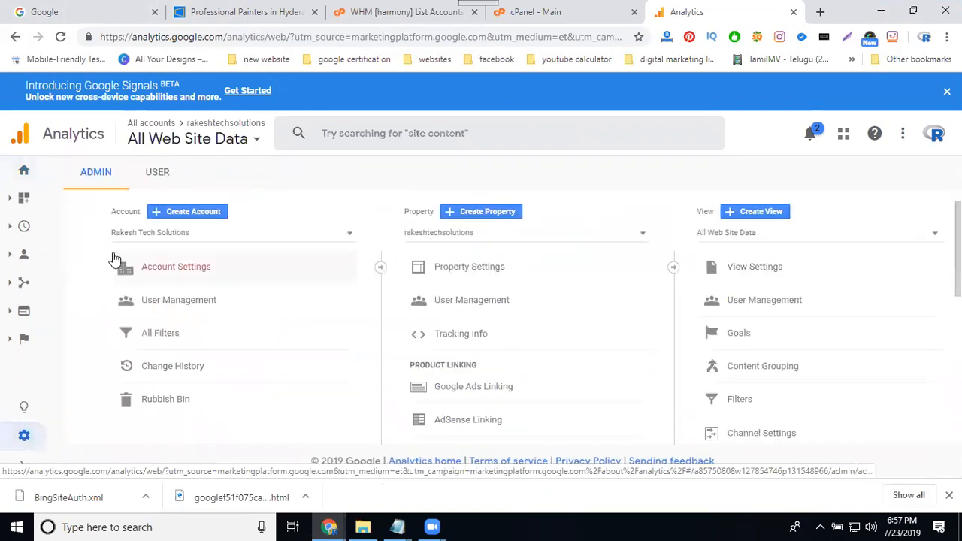
pyautogui.click(173, 216)
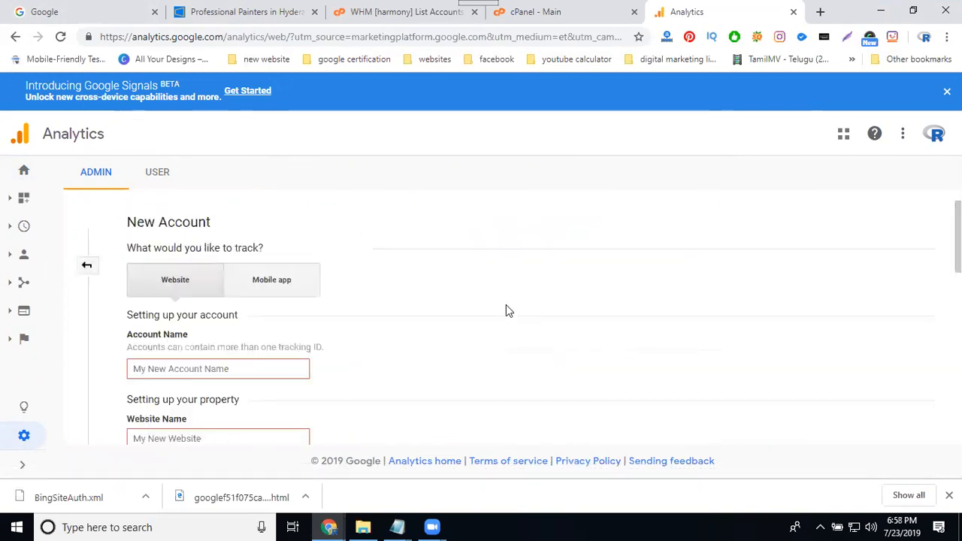
pyautogui.scroll(-10, 506, 304)
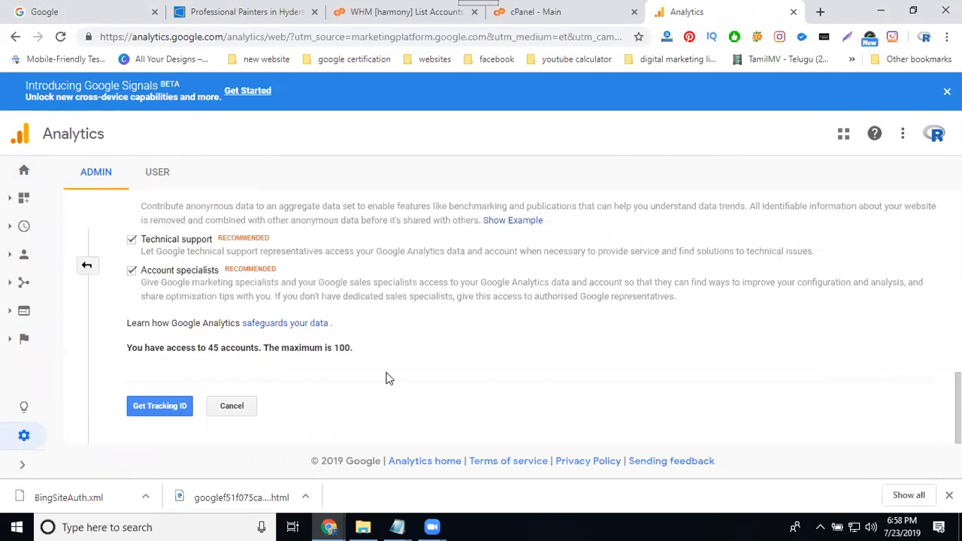
pyautogui.moveTo(289, 348); pyautogui.dragTo(353, 359)
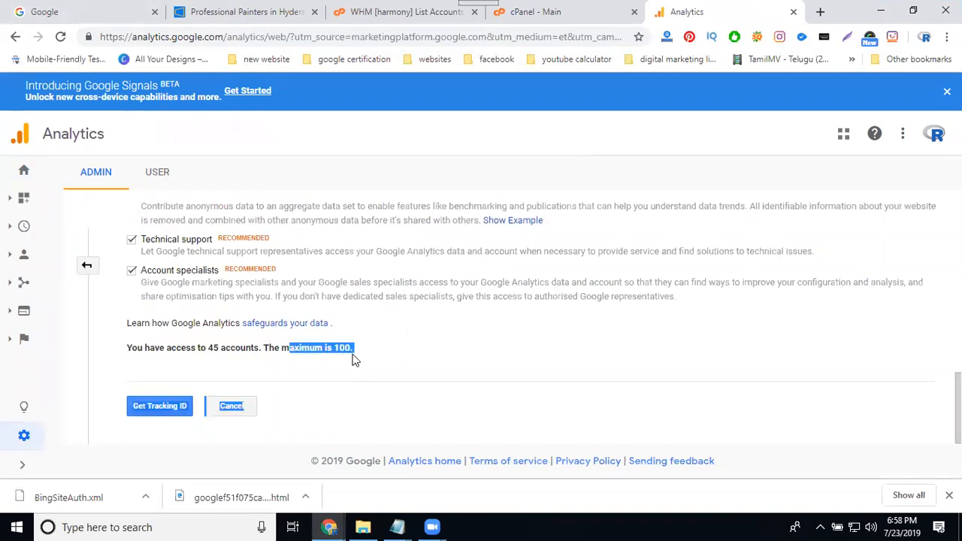
pyautogui.click(269, 339)
pyautogui.moveTo(227, 345); pyautogui.dragTo(201, 350)
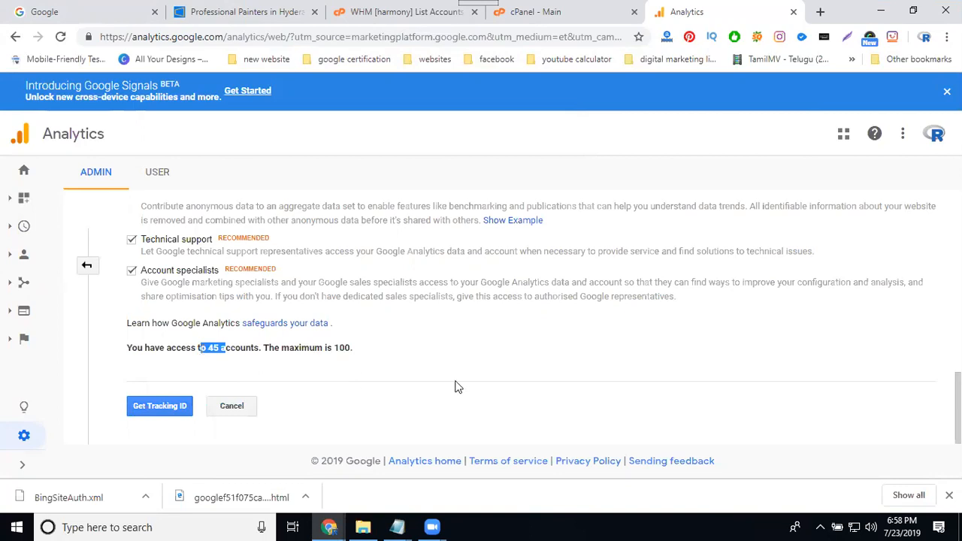
pyautogui.scroll(10, 458, 384)
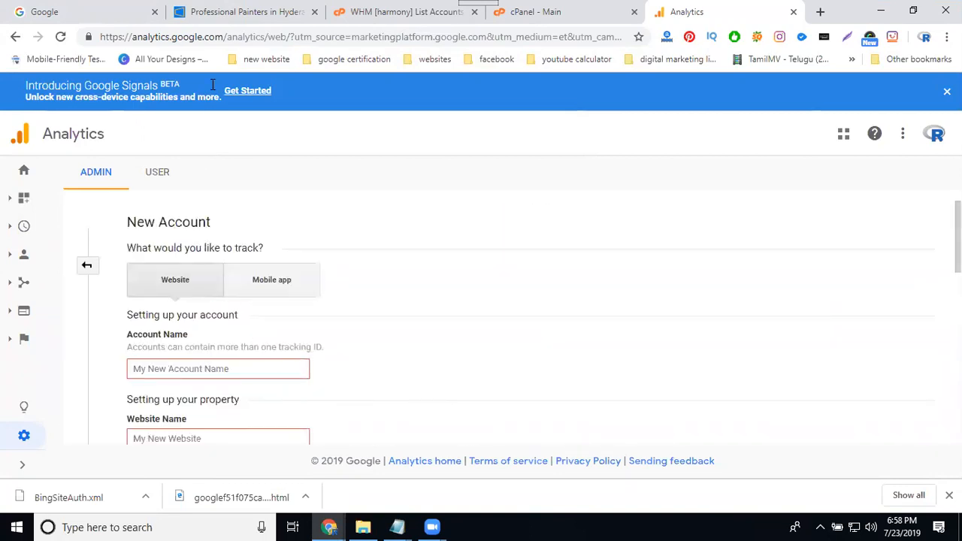
# Step: Copy the word "shyneservice" from the web address of the Shyne Service site
pyautogui.click(221, 12)
pyautogui.click(243, 40)
pyautogui.moveTo(242, 40); pyautogui.dragTo(157, 37)
pyautogui.doubleClick(169, 39)
pyautogui.hotkey('ctrl', 'c')
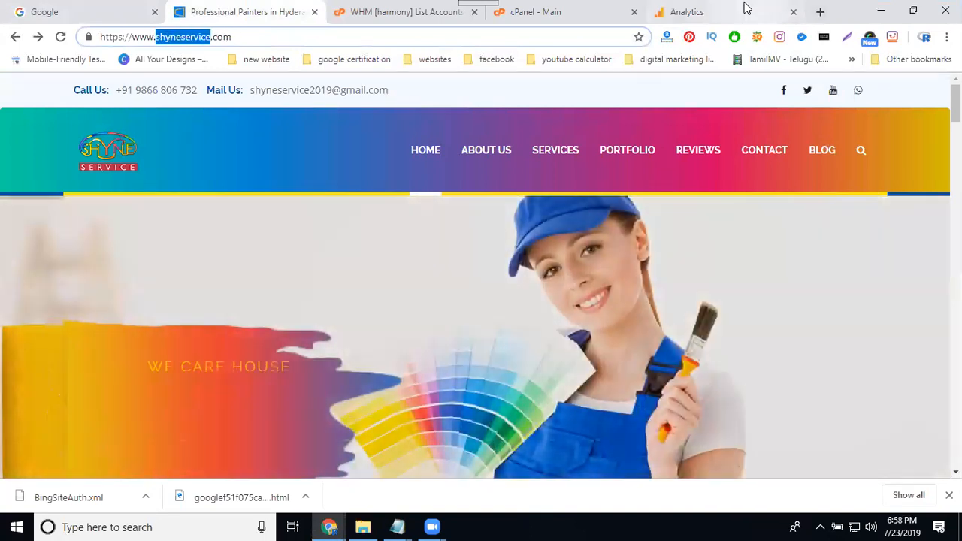
# Step: Return to the Google Analytics new account form and enter "shyneservice" as both the account name and the website name
pyautogui.click(746, 9)
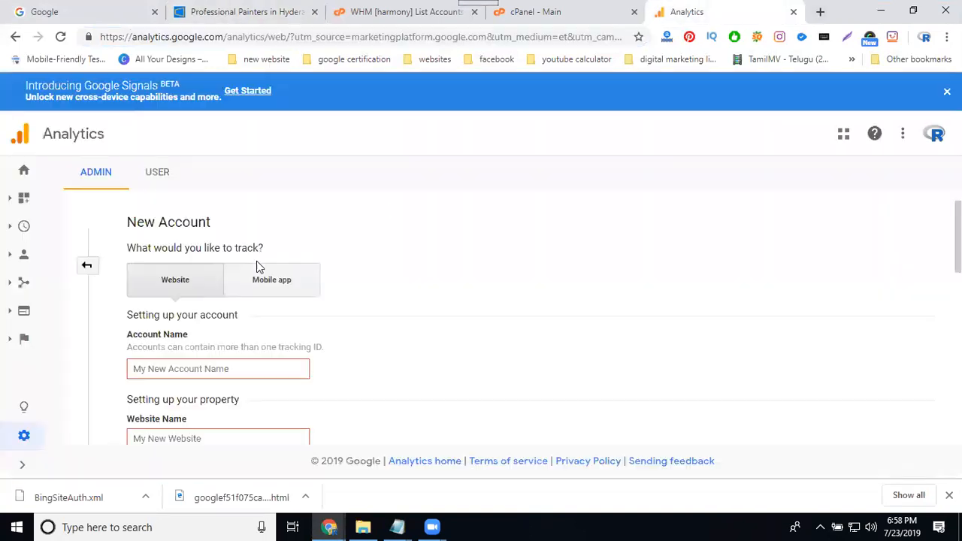
pyautogui.click(194, 368)
pyautogui.hotkey('ctrl', 'v')
pyautogui.click(196, 437)
pyautogui.hotkey('ctrl', 'v')
pyautogui.scroll(-2, 418, 300)
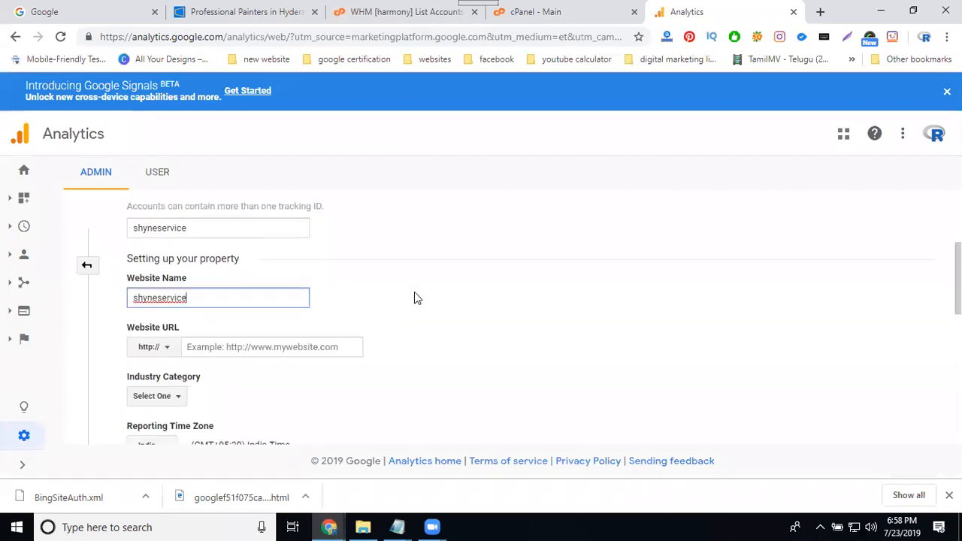
# Step: Switch the tracking type to Mobile app to preview its form, and set it back to Website
pyautogui.scroll(2, 414, 285)
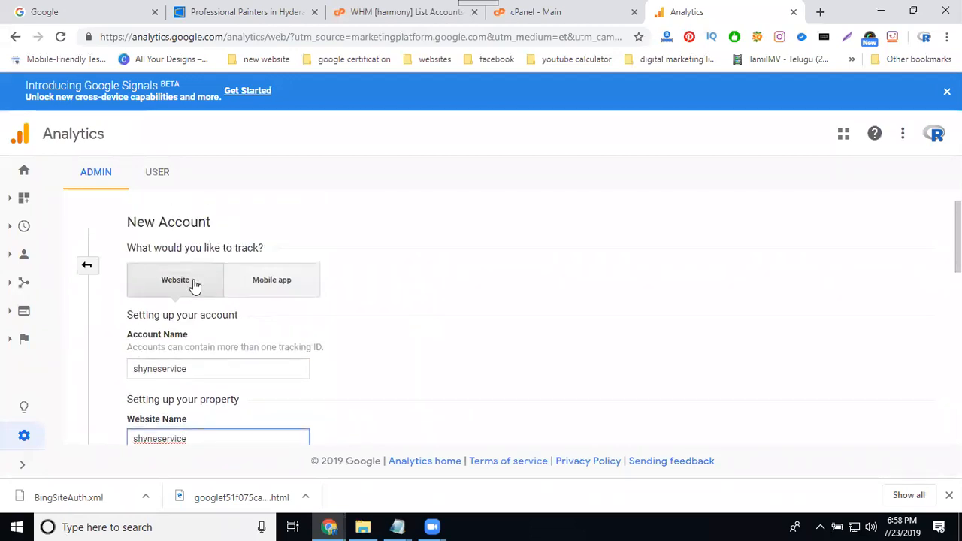
pyautogui.click(262, 284)
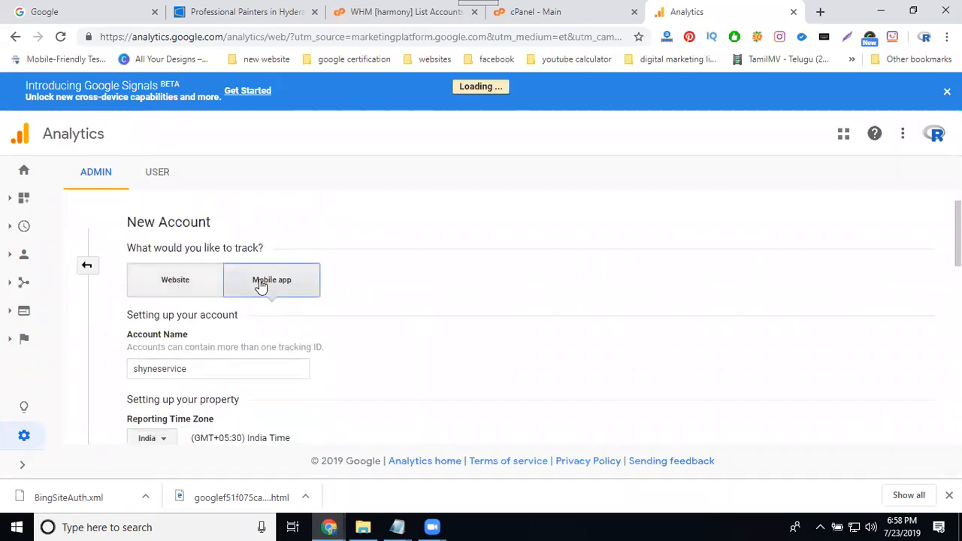
pyautogui.click(194, 285)
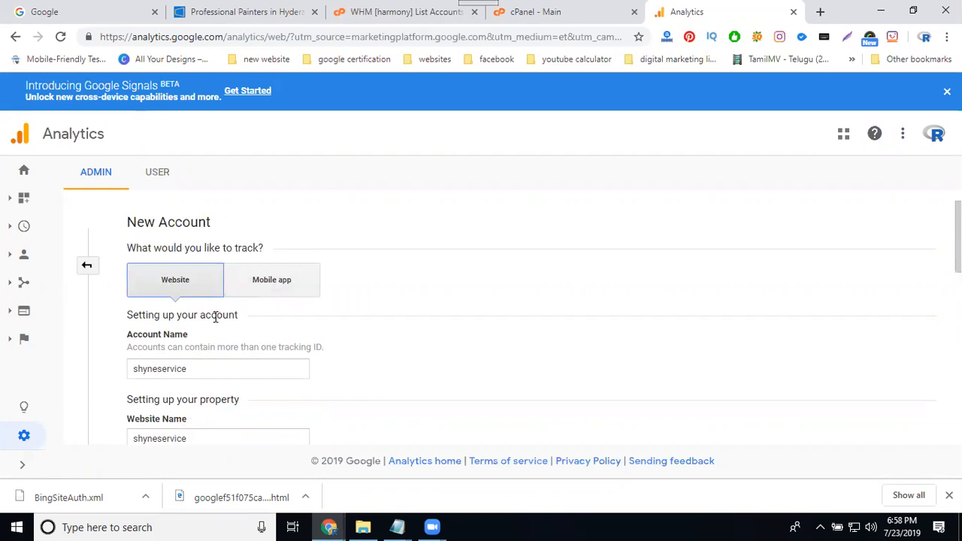
# Step: Copy the full web address of the Shyne Service site
pyautogui.click(219, 13)
pyautogui.click(232, 37)
pyautogui.hotkey('ctrl', 'c')
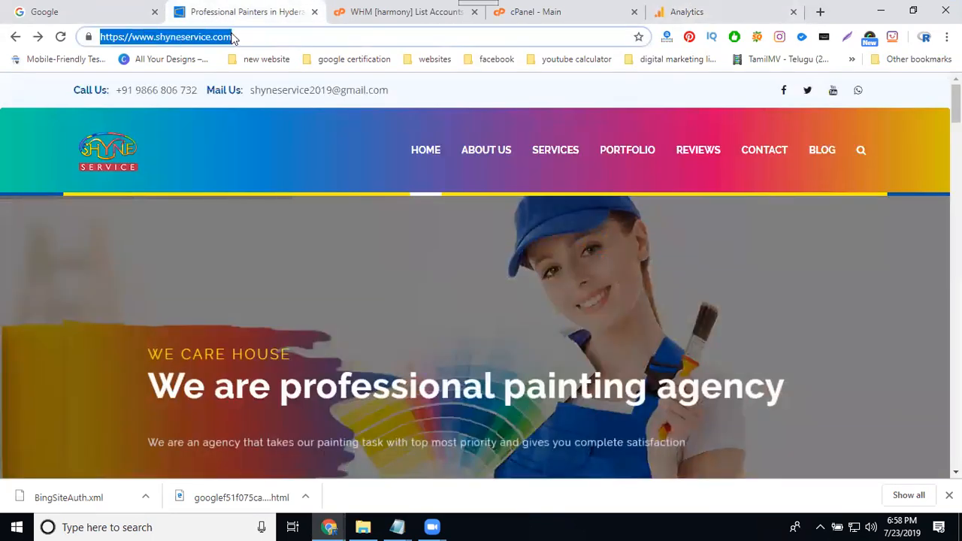
pyautogui.click(652, 15)
pyautogui.scroll(-3, 261, 262)
pyautogui.click(154, 285)
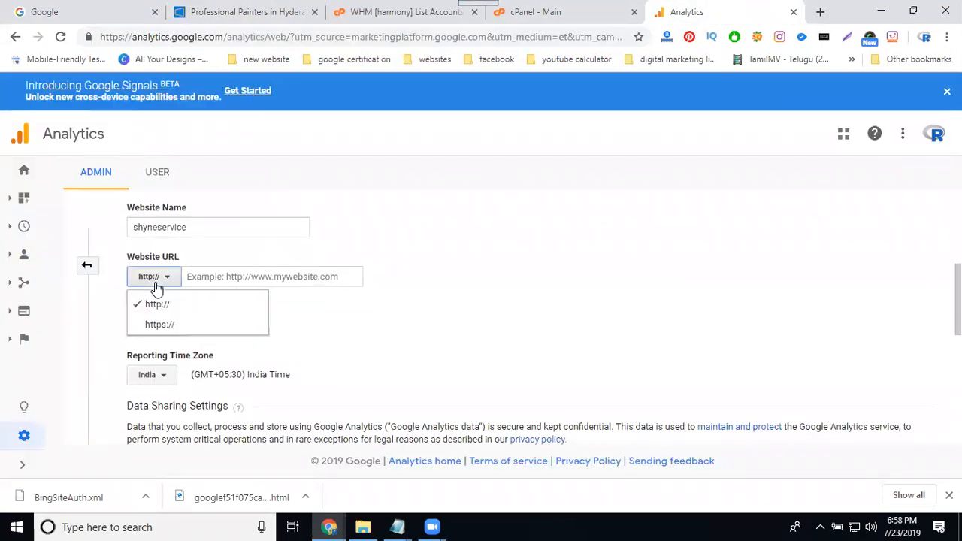
pyautogui.click(158, 327)
pyautogui.click(241, 280)
pyautogui.hotkey('ctrl', 'v')
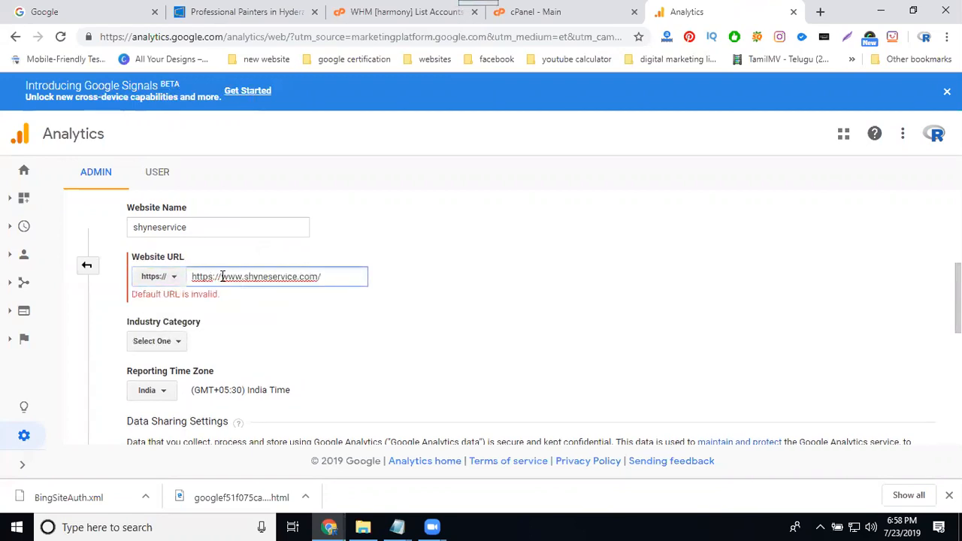
pyautogui.press('BackSpace')
pyautogui.press('BackSpace')
pyautogui.press('BackSpace')
pyautogui.press('BackSpace')
pyautogui.press('BackSpace')
pyautogui.press('BackSpace')
pyautogui.press('BackSpace')
pyautogui.press('BackSpace')
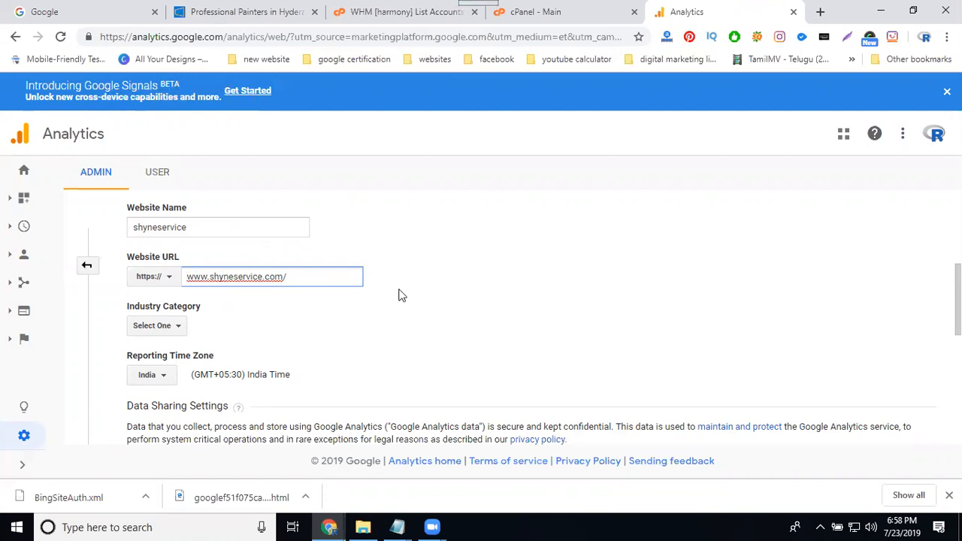
# Step: Look through the industry categories and set the website's category to Business and Industrial Markets
pyautogui.click(154, 333)
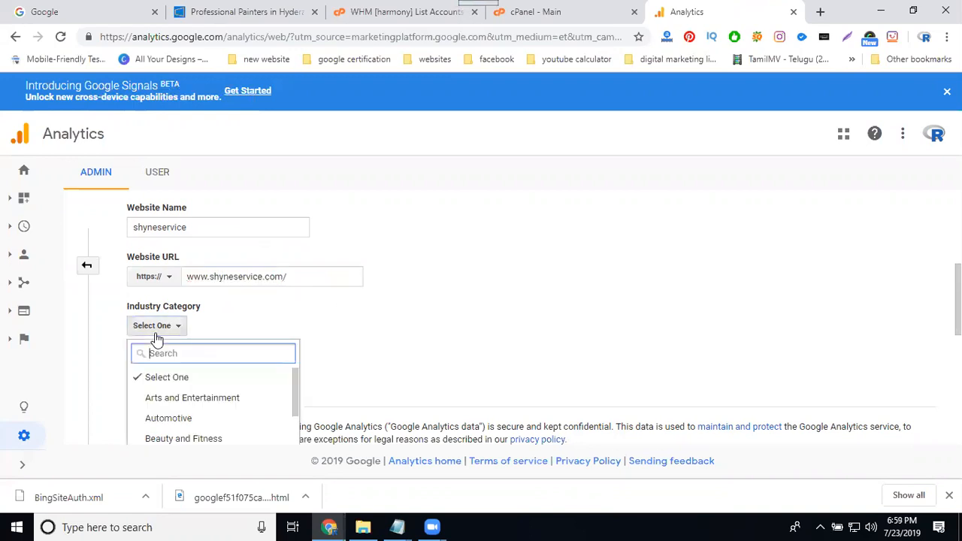
pyautogui.scroll(-3, 275, 290)
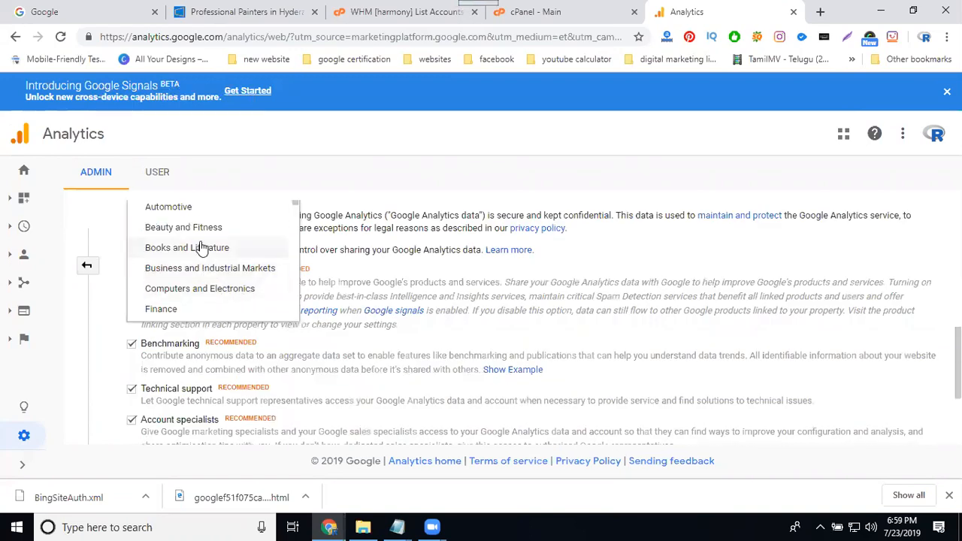
pyautogui.scroll(2, 202, 254)
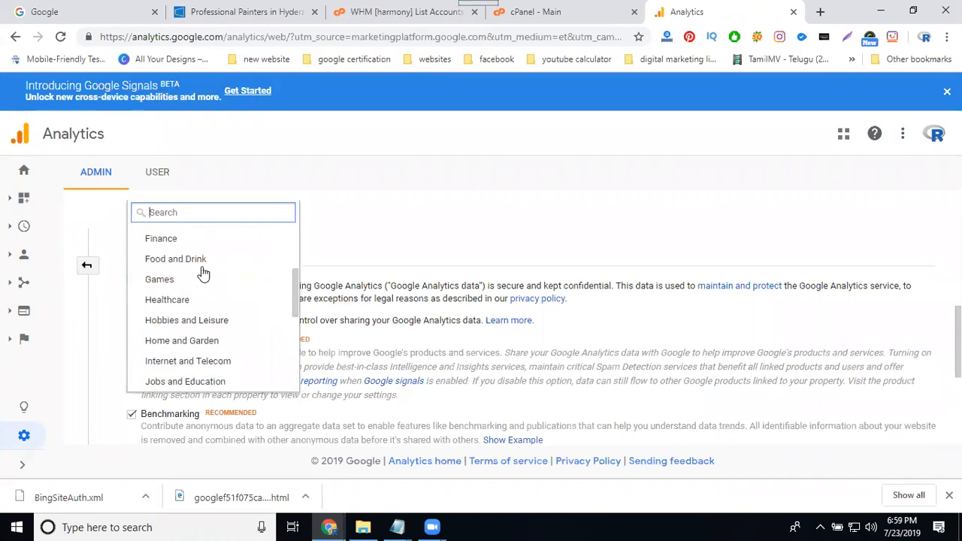
pyautogui.scroll(-2, 203, 272)
pyautogui.scroll(-2, 203, 273)
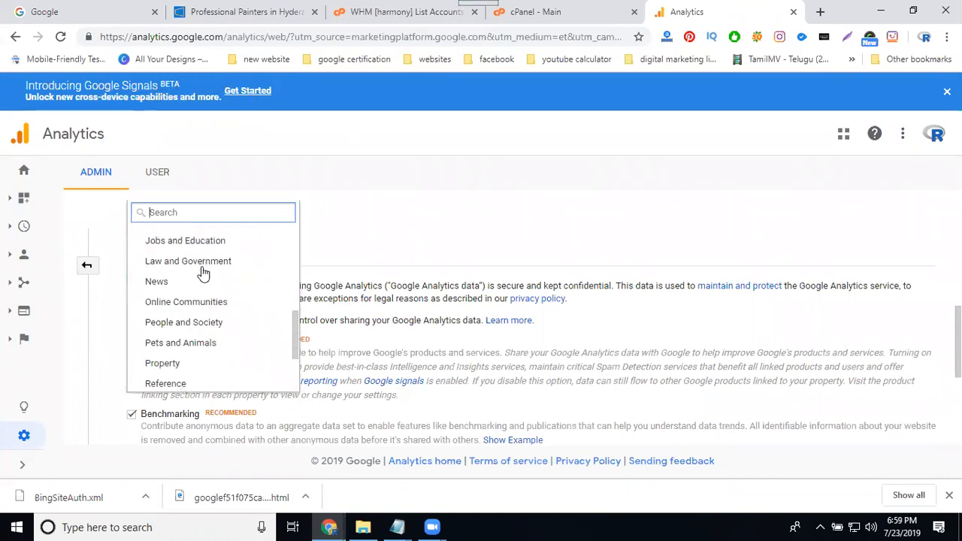
pyautogui.scroll(-2, 203, 273)
pyautogui.scroll(-1, 203, 274)
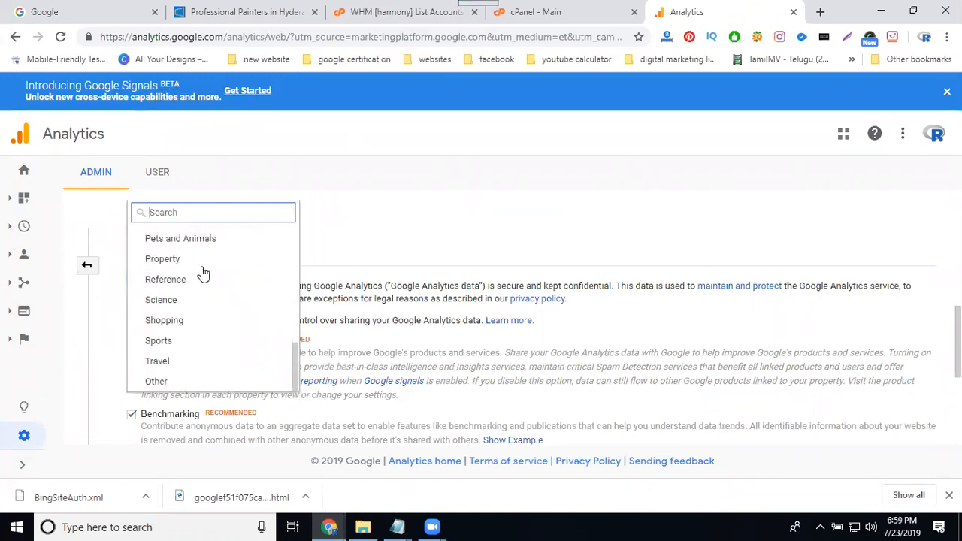
pyautogui.scroll(6, 189, 330)
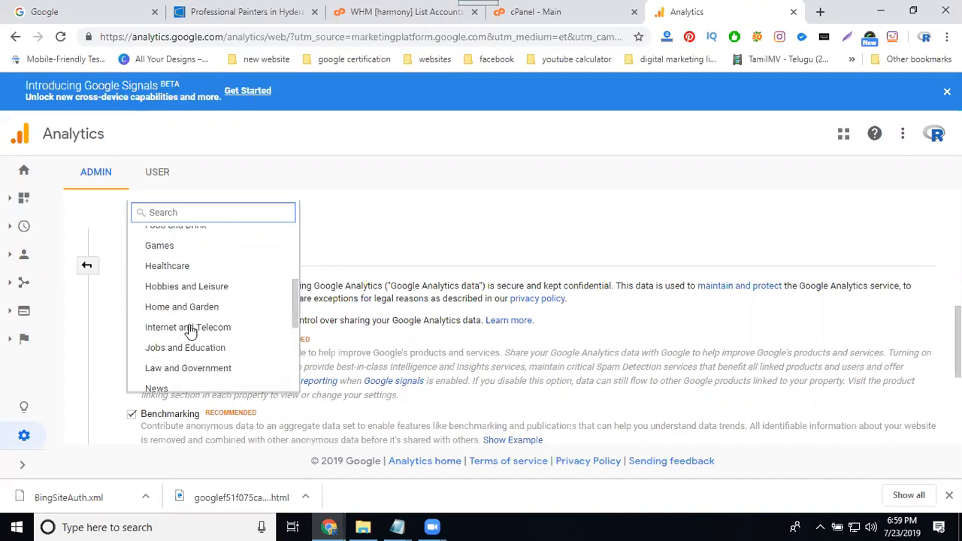
pyautogui.scroll(3, 189, 329)
pyautogui.click(215, 233)
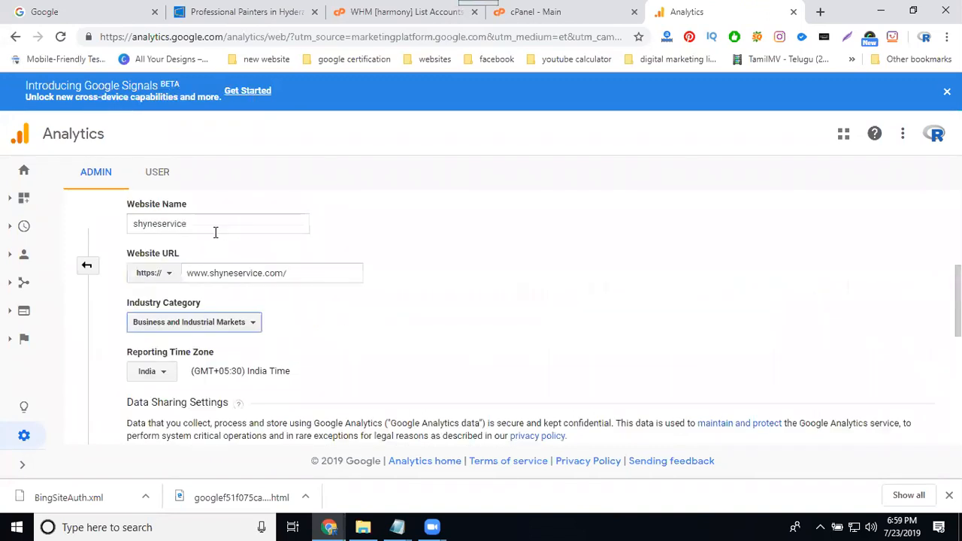
# Step: Choose India as the country for the reporting time zone
pyautogui.click(150, 376)
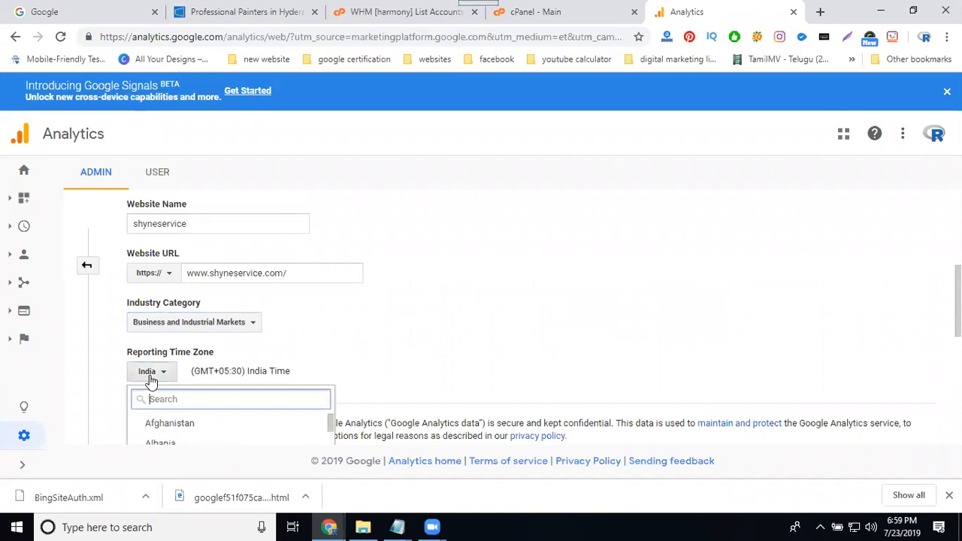
pyautogui.scroll(-3, 632, 244)
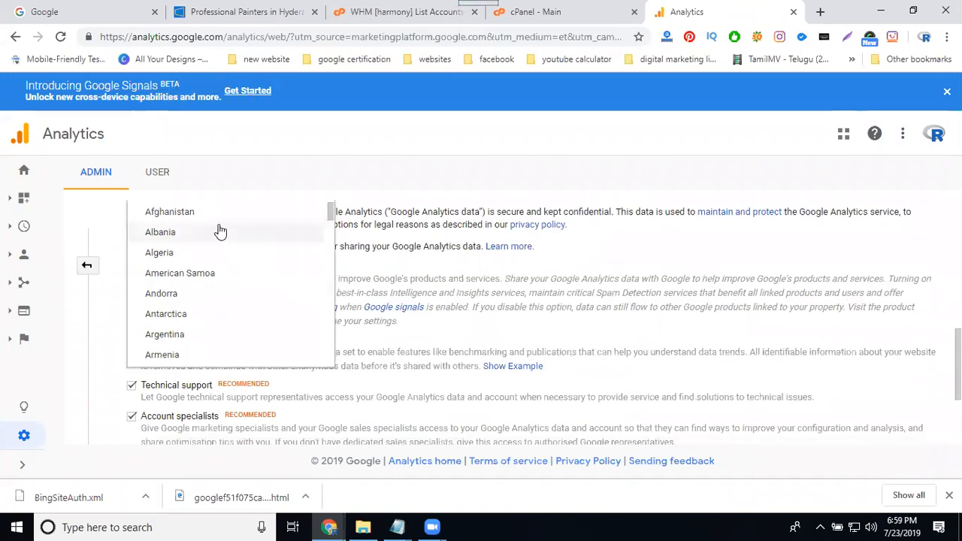
pyautogui.scroll(-8, 200, 261)
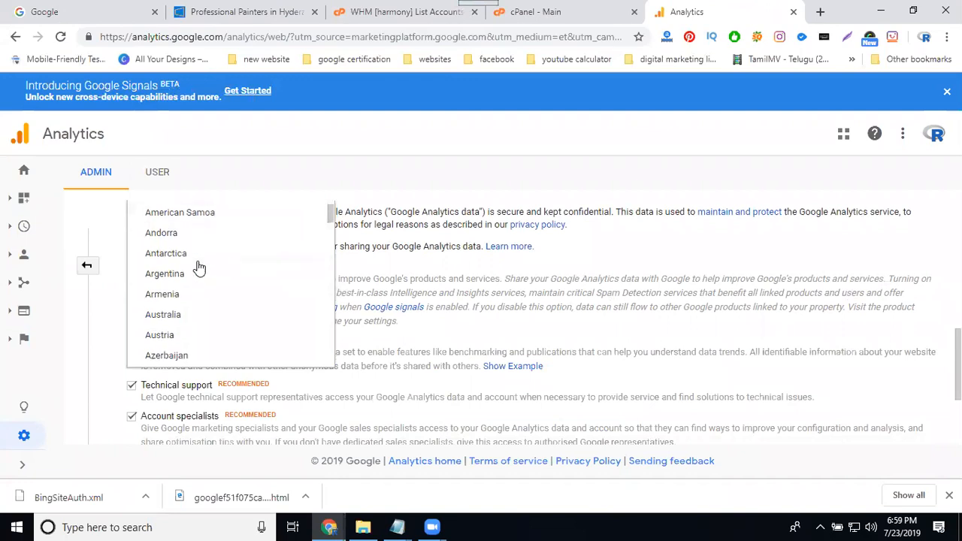
pyautogui.scroll(-1, 199, 268)
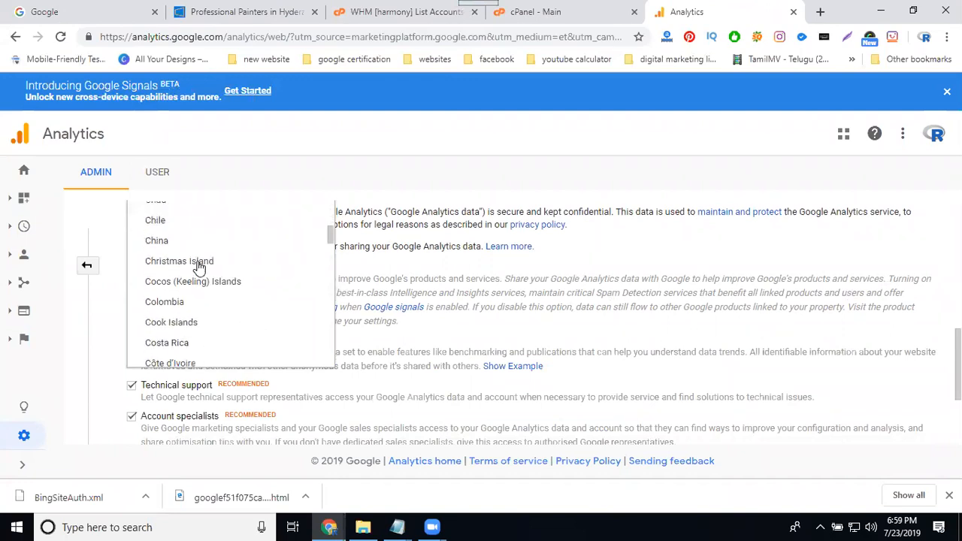
pyautogui.scroll(-10, 199, 269)
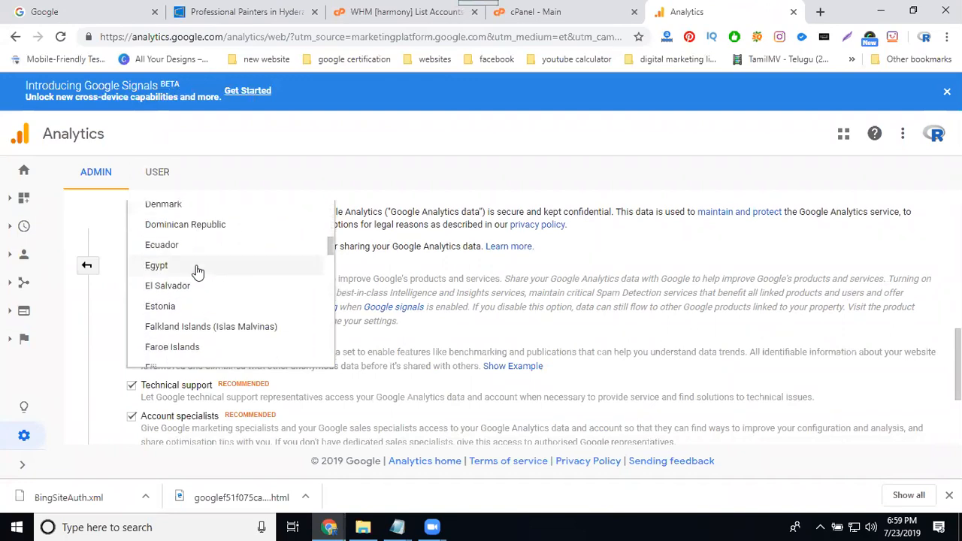
pyautogui.scroll(-8, 195, 278)
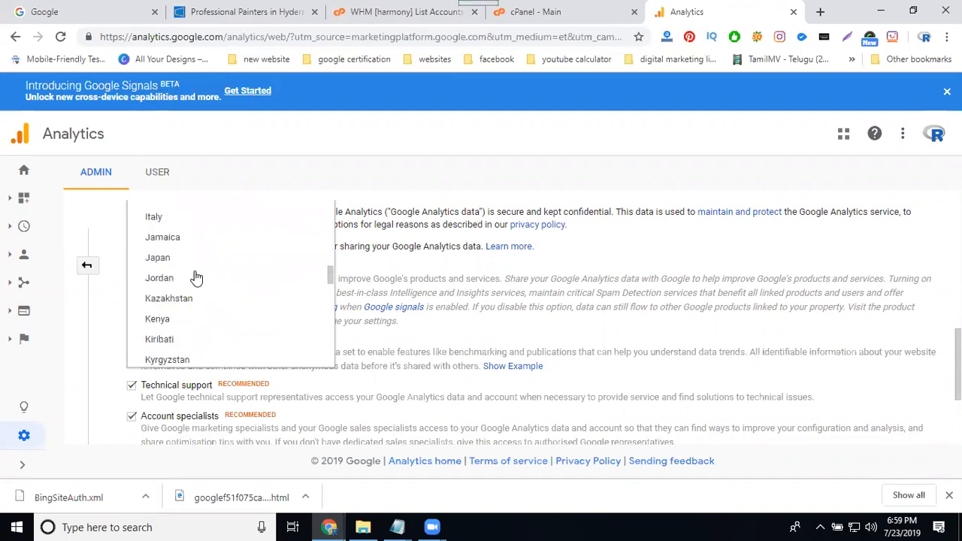
pyautogui.scroll(2, 196, 278)
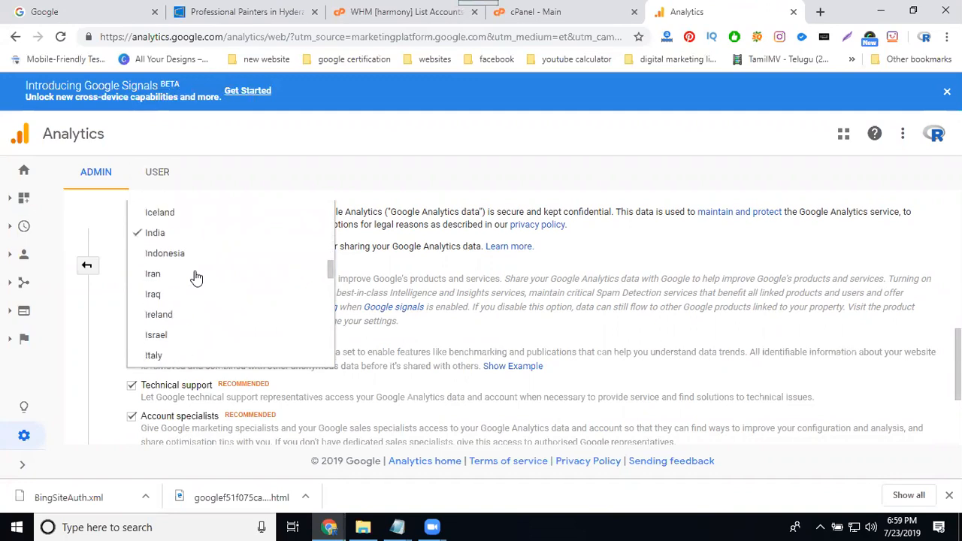
pyautogui.click(165, 235)
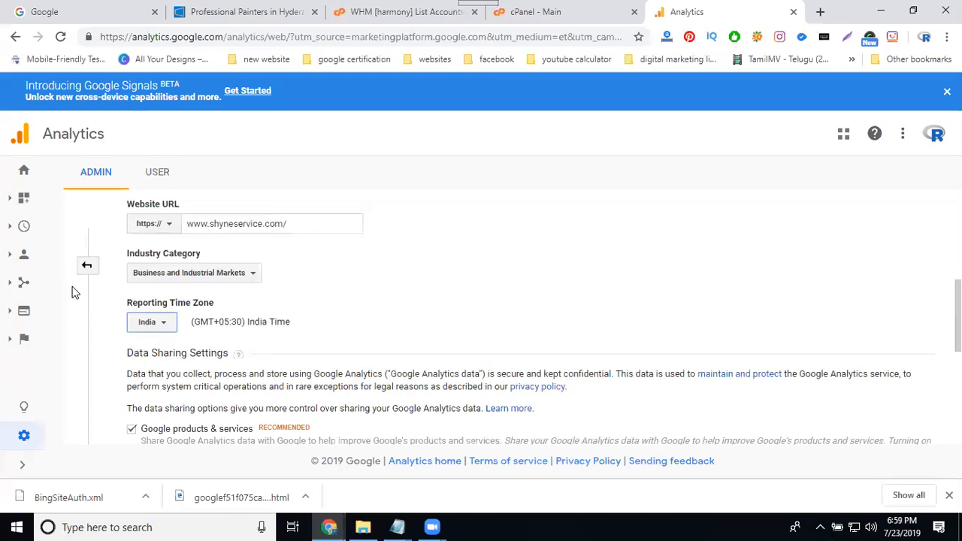
# Step: Review the data sharing settings and request the tracking ID for the new account
pyautogui.scroll(-3, 420, 317)
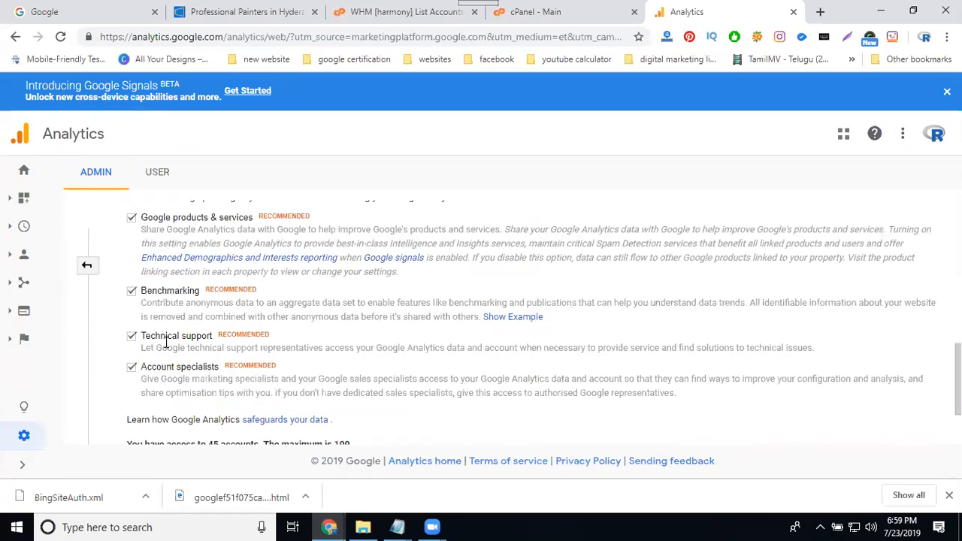
pyautogui.scroll(-2, 166, 367)
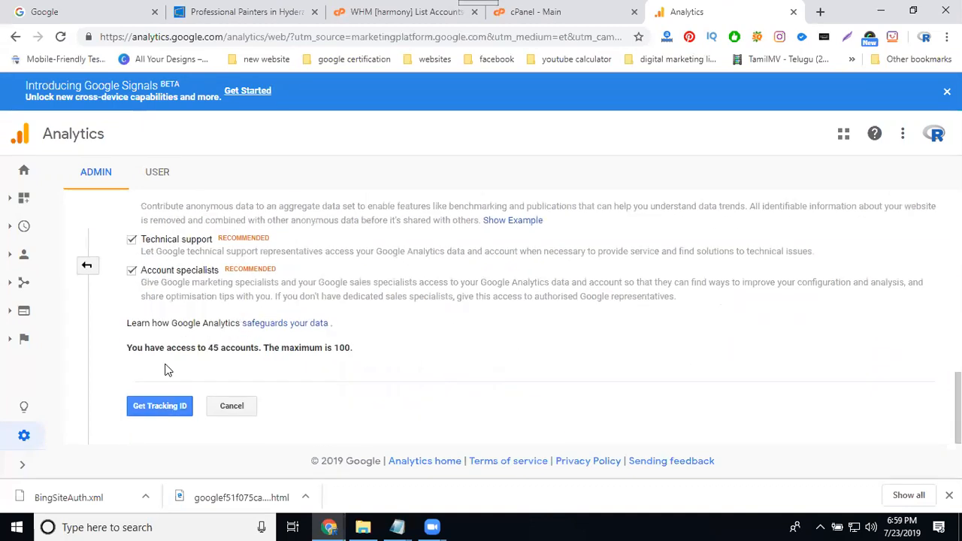
pyautogui.click(160, 407)
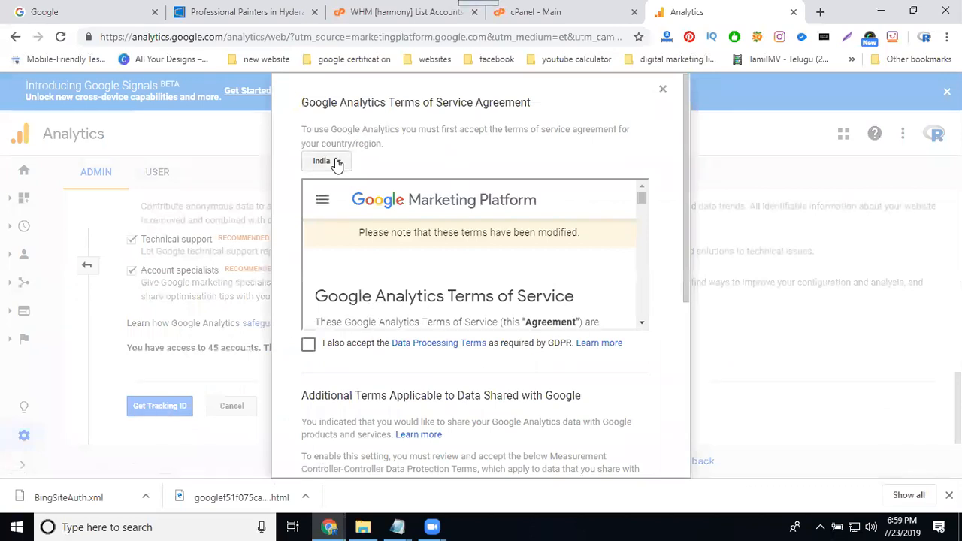
# Step: Tick acceptance of the GDPR Data Processing Terms and of the Measurement Controller-Controller Data Protection Terms in the service agreement
pyautogui.scroll(-1, 680, 210)
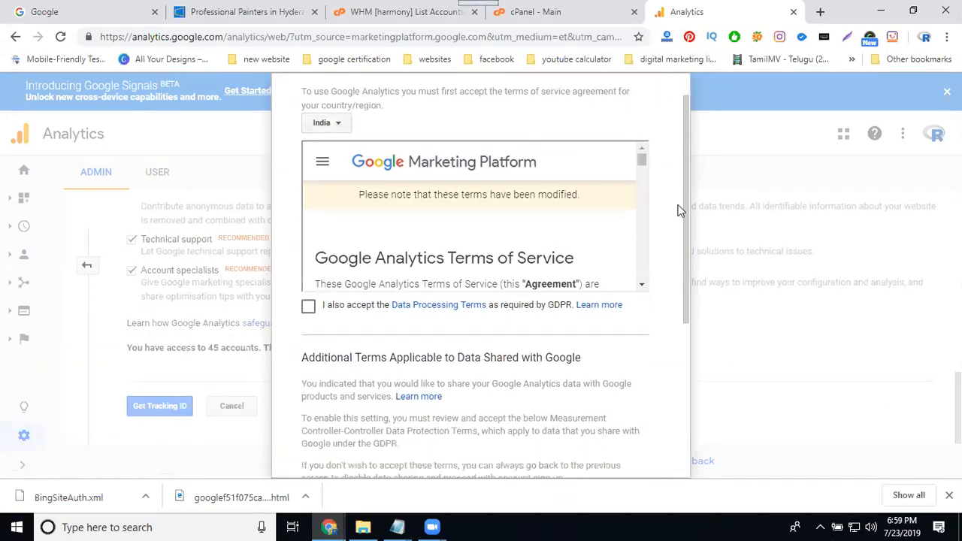
pyautogui.scroll(-3, 680, 211)
pyautogui.scroll(2, 327, 117)
pyautogui.click(308, 133)
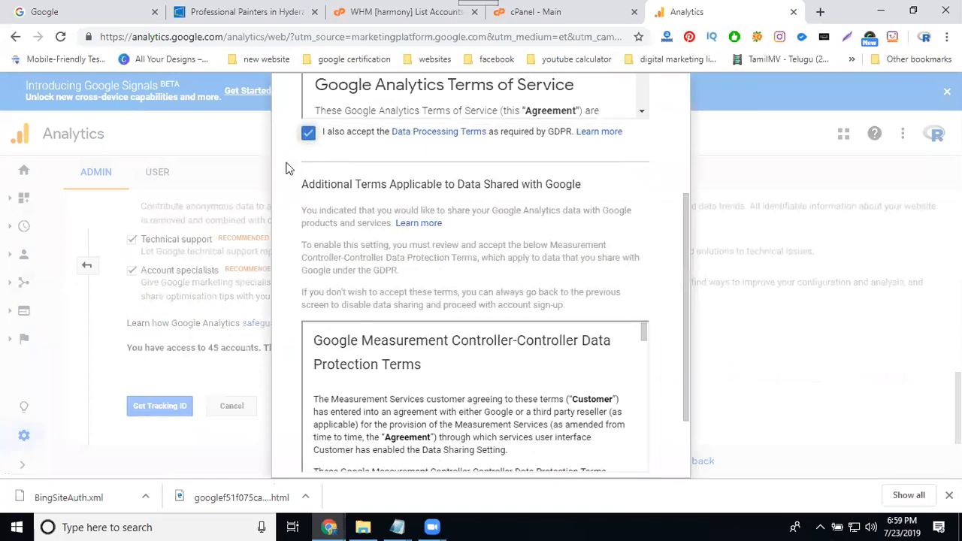
pyautogui.scroll(-3, 281, 226)
pyautogui.click(307, 394)
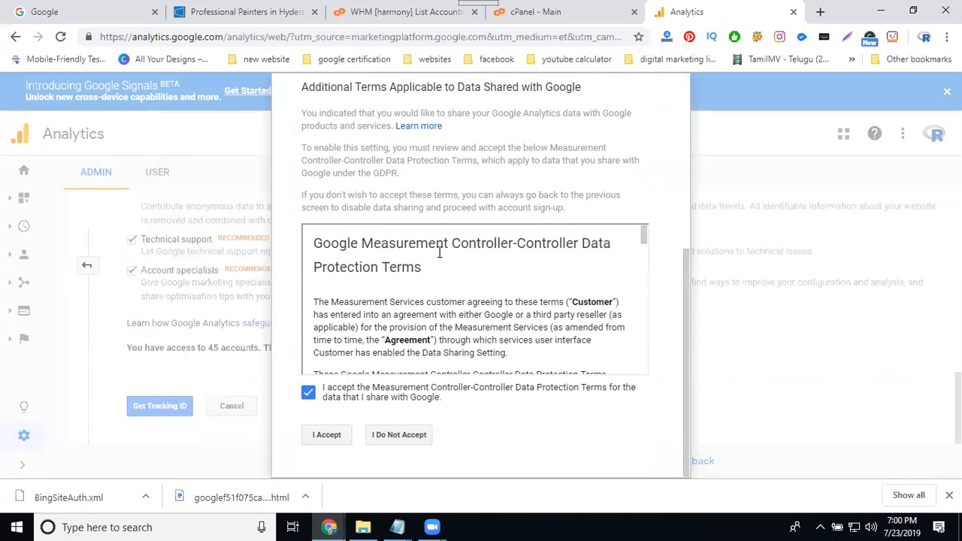
# Step: Examine the text of the Controller-Controller Data Protection Terms and of the Google Analytics Terms of Service
pyautogui.scroll(-10, 432, 282)
pyautogui.scroll(-10, 432, 283)
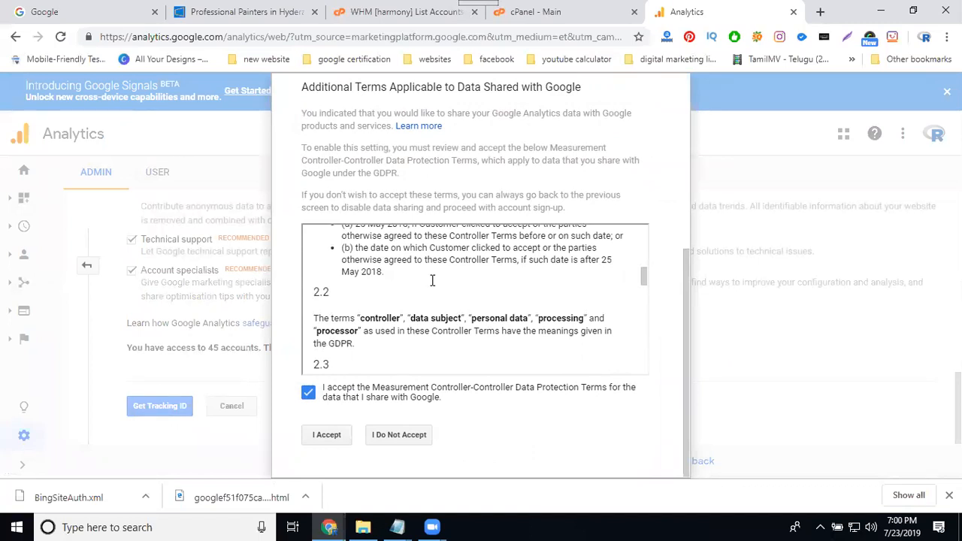
pyautogui.scroll(-5, 432, 281)
pyautogui.scroll(5, 425, 273)
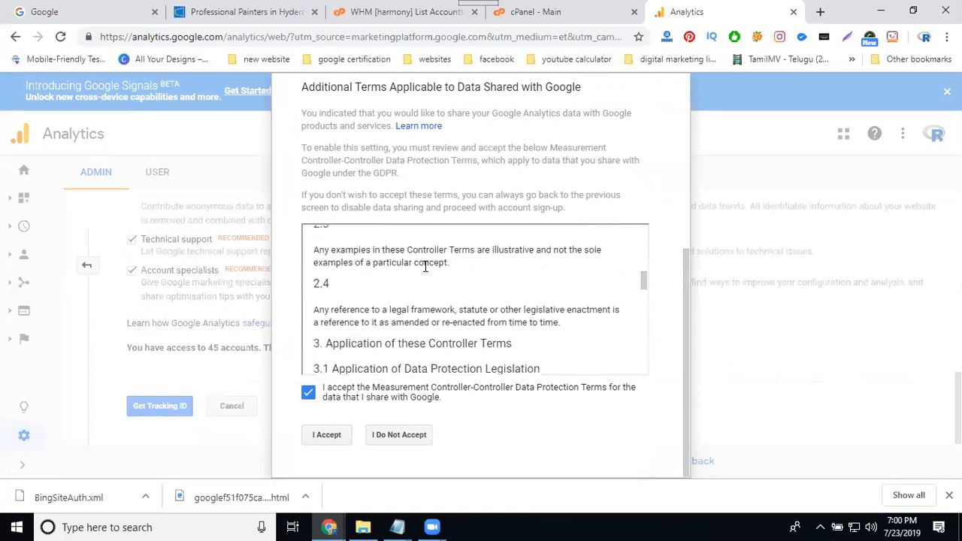
pyautogui.scroll(2, 385, 177)
pyautogui.scroll(2, 386, 177)
pyautogui.scroll(-5, 393, 200)
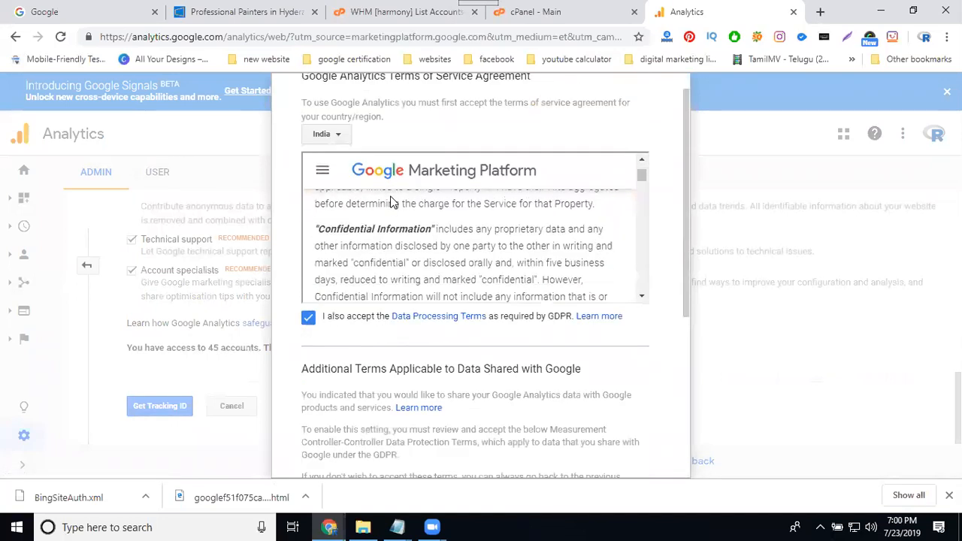
pyautogui.scroll(-1, 391, 216)
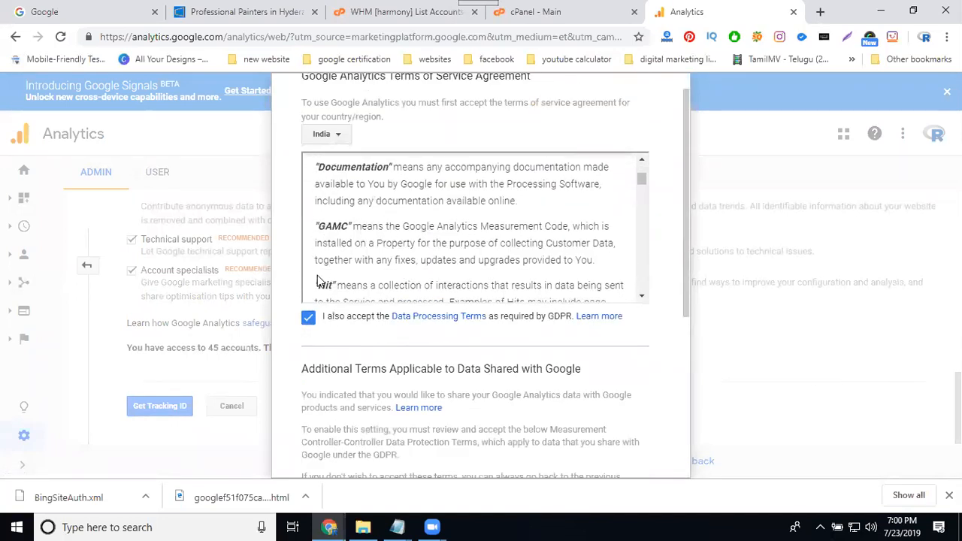
pyautogui.scroll(-1, 291, 298)
pyautogui.scroll(-3, 292, 298)
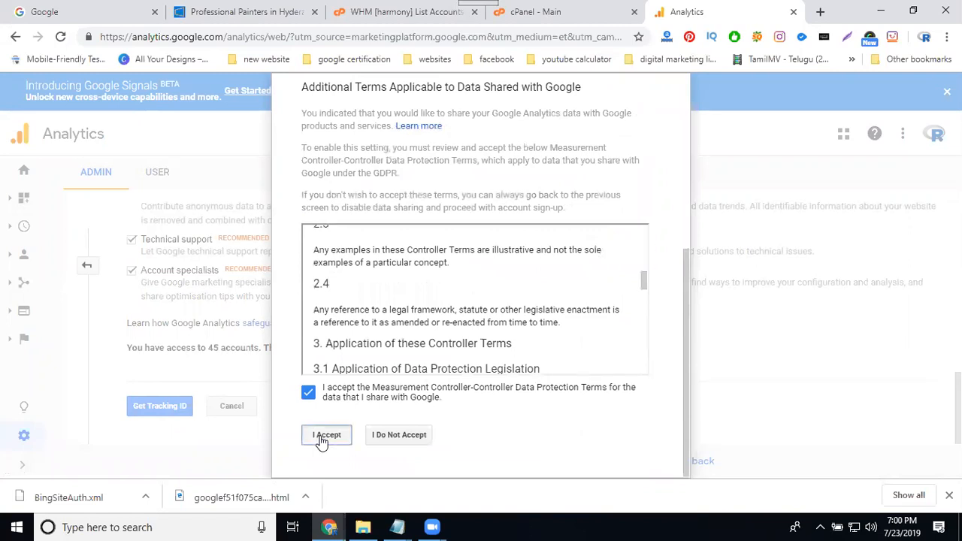
# Step: Accept the service agreement to create the Analytics account for shyneservice
pyautogui.click(325, 438)
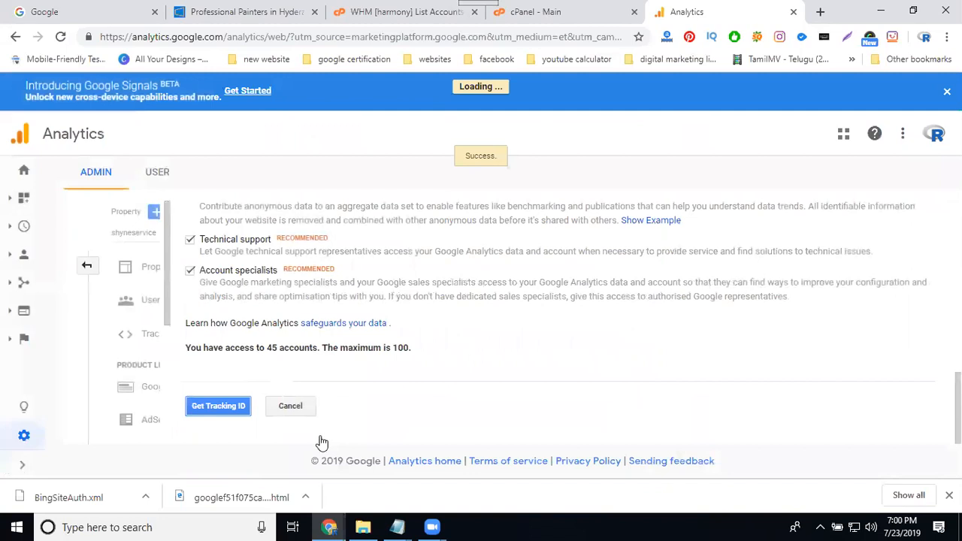
pyautogui.click(321, 437)
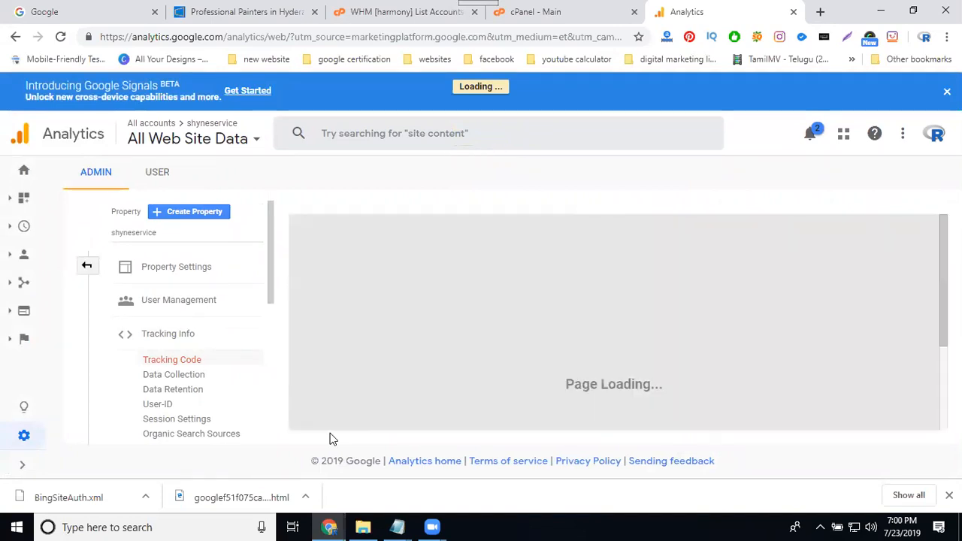
# Step: Copy the complete Global Site Tag snippet from the tracking code page and paste it into a new Notepad document
pyautogui.scroll(-2, 371, 293)
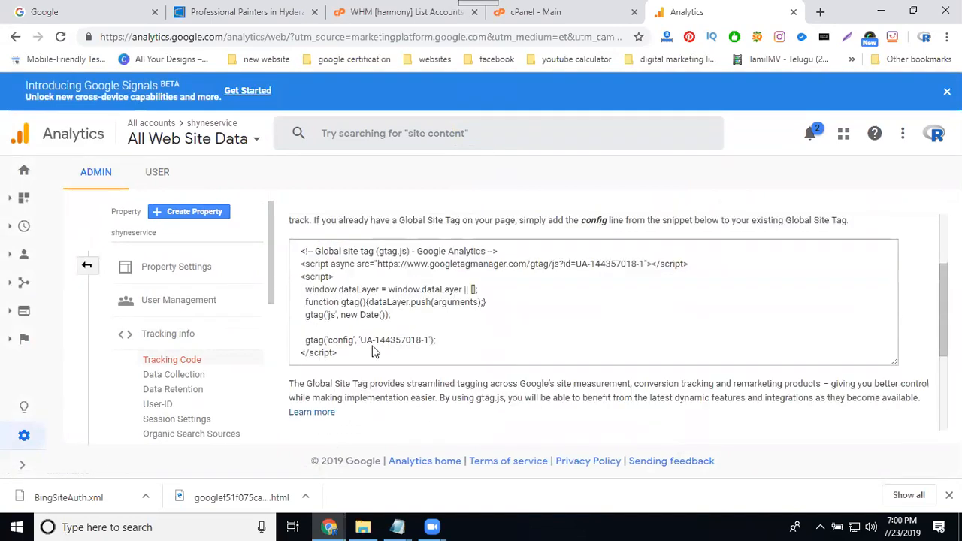
pyautogui.click(379, 269)
pyautogui.hotkey('ctrl', 'c')
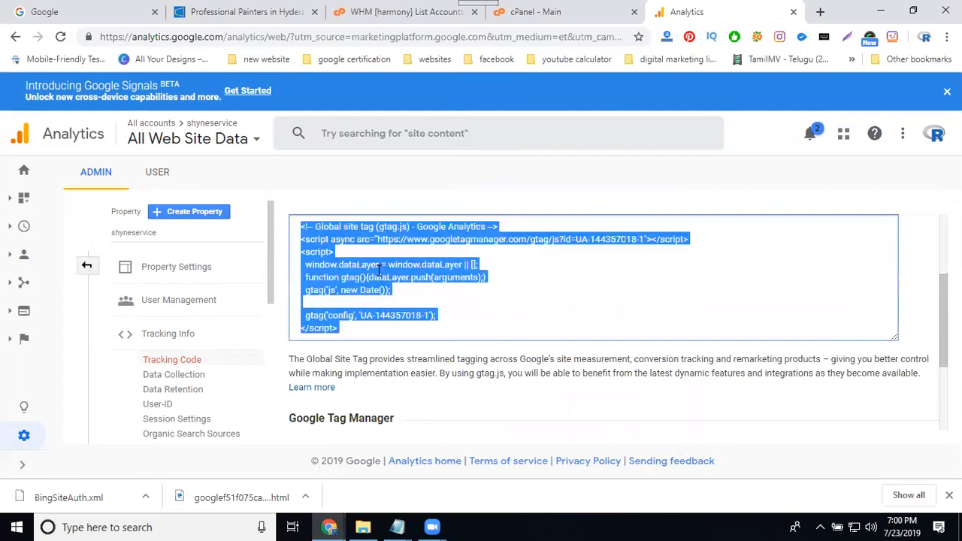
pyautogui.press('super+r')
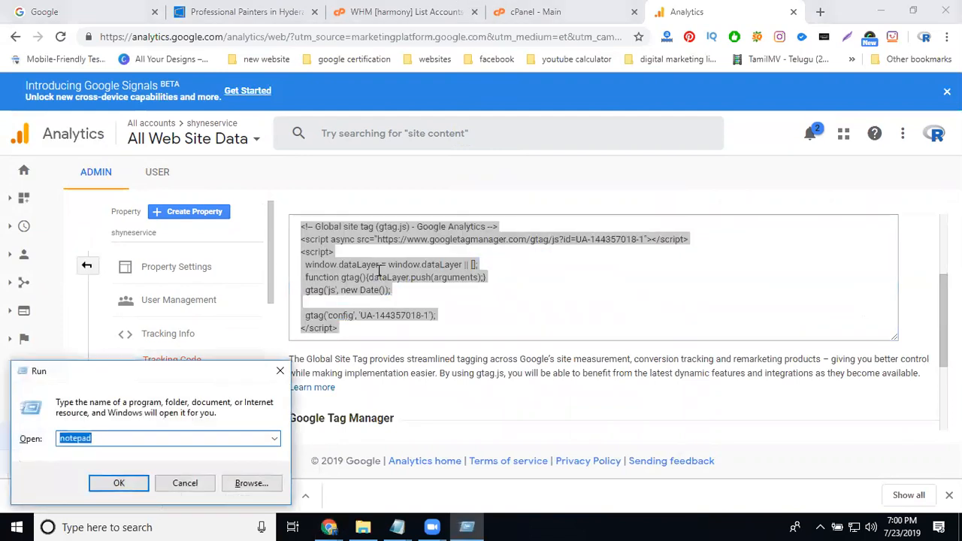
pyautogui.click(118, 483)
pyautogui.hotkey('ctrl', 'v')
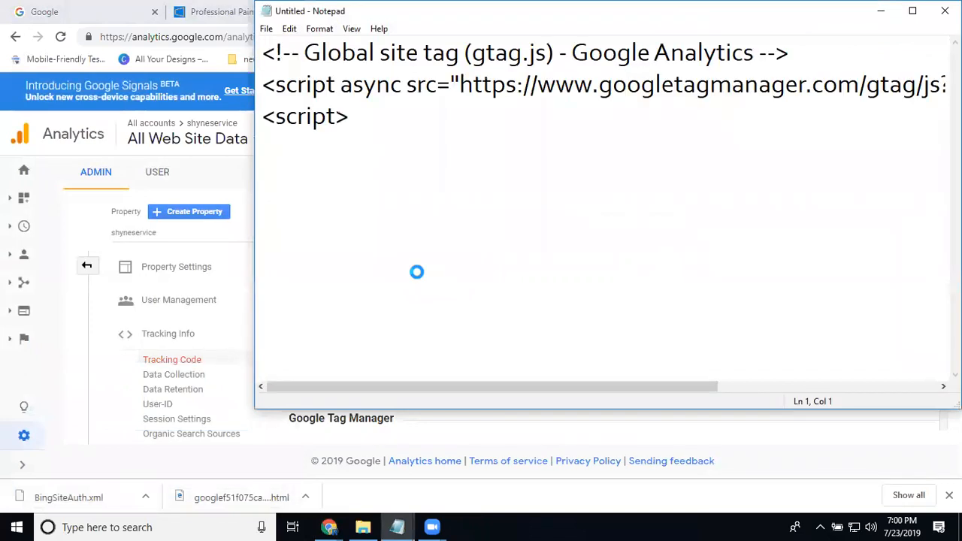
# Step: Examine the parts of the tracking ID in the snippet's gtag config line, select the whole snippet and minimise Notepad
pyautogui.moveTo(602, 275); pyautogui.dragTo(430, 277)
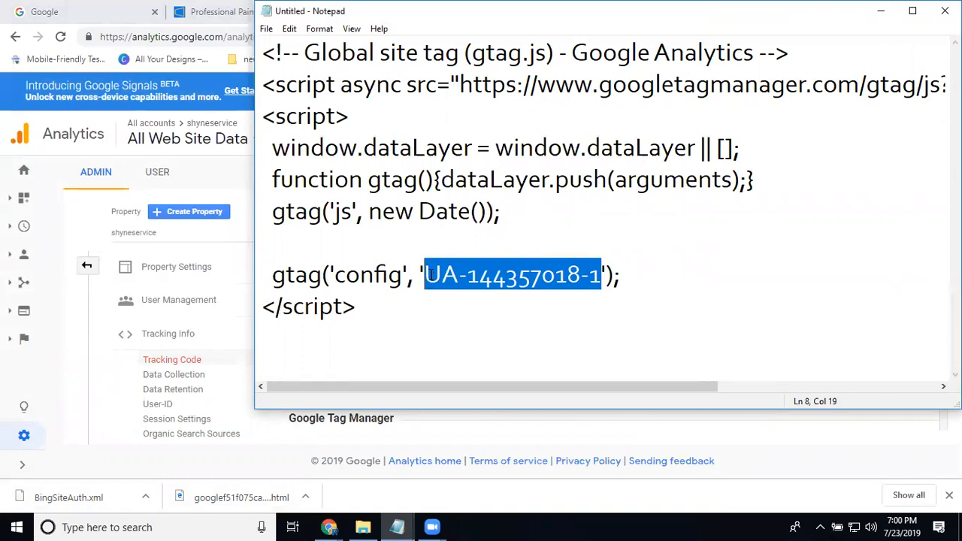
pyautogui.click(512, 284)
pyautogui.hotkey('shift', 'Left')
pyautogui.hotkey('shift', 'Left')
pyautogui.hotkey('shift', 'Left')
pyautogui.hotkey('shift', 'Left')
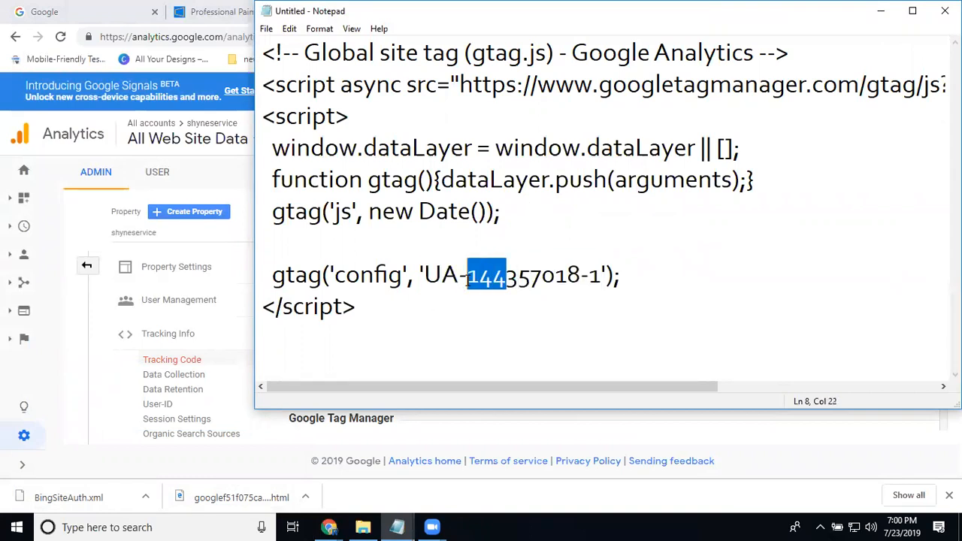
pyautogui.moveTo(509, 279); pyautogui.dragTo(589, 278)
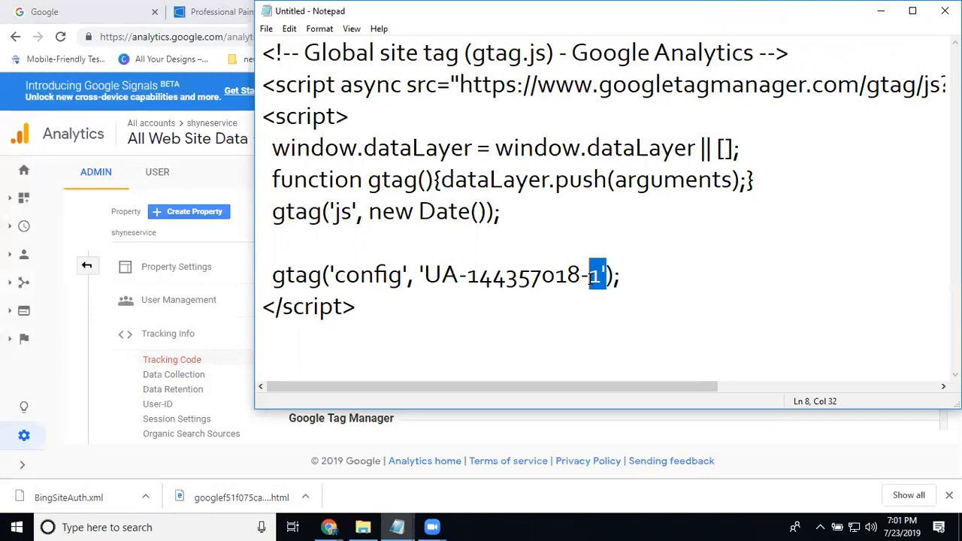
pyautogui.click(392, 316)
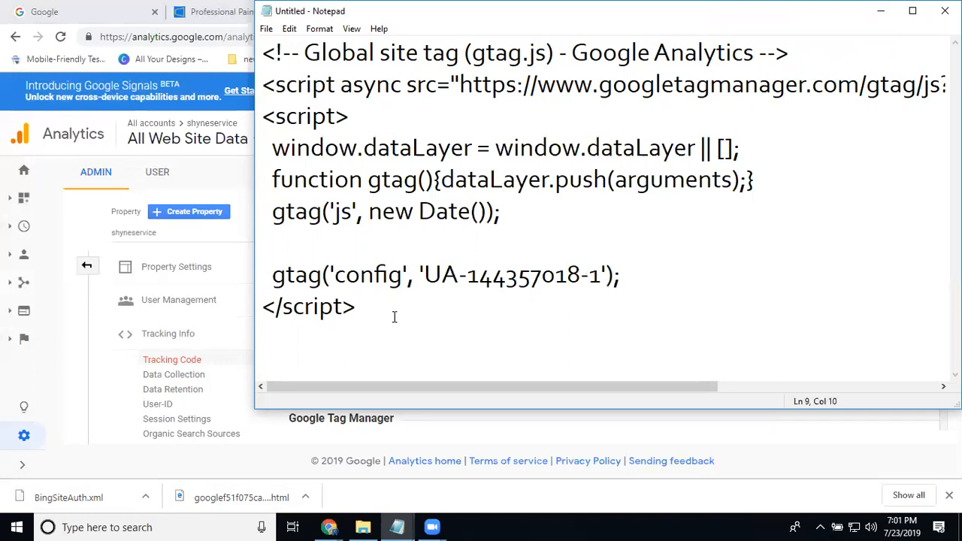
pyautogui.hotkey('ctrl', 'a')
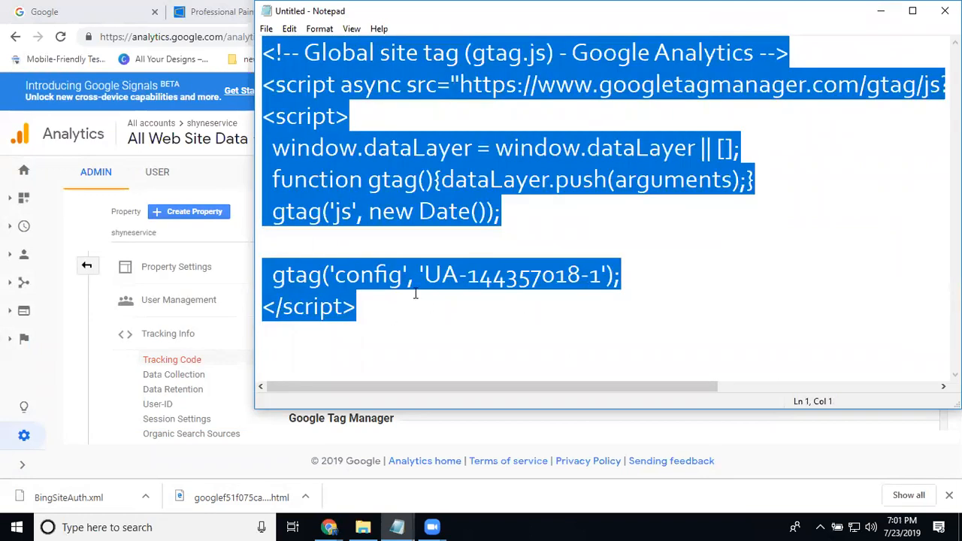
pyautogui.click(880, 11)
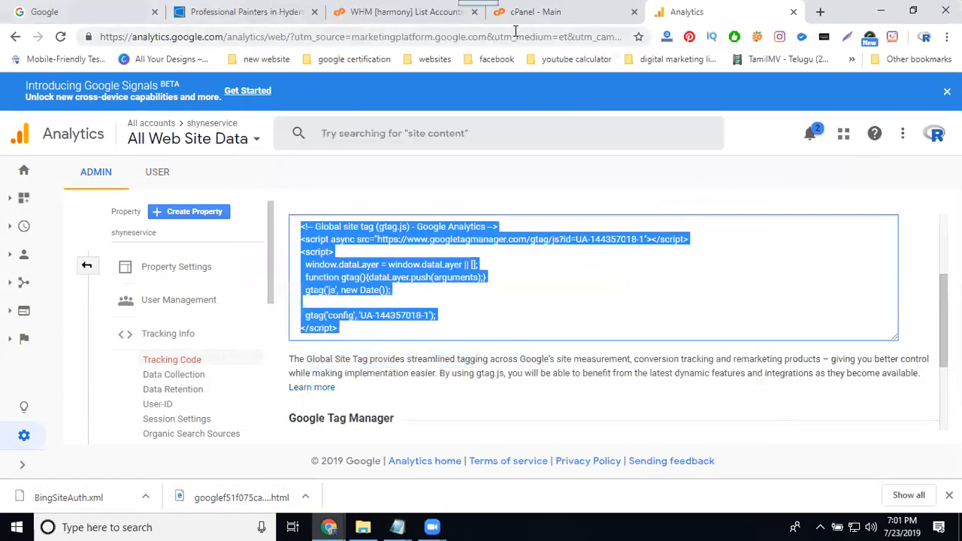
# Step: Review the shyneservice.com home page and the pages listed under Services to see which ones need the tracking code
pyautogui.click(220, 14)
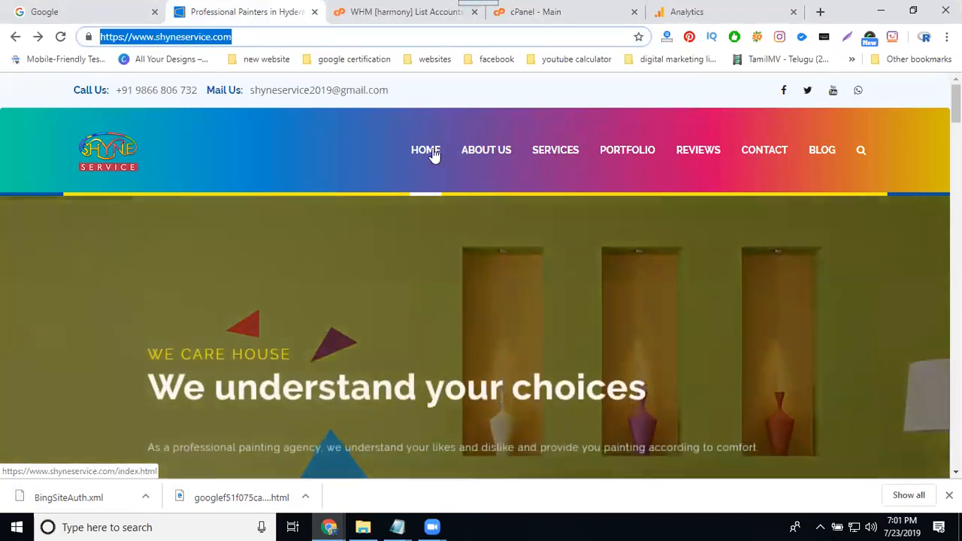
pyautogui.click(432, 152)
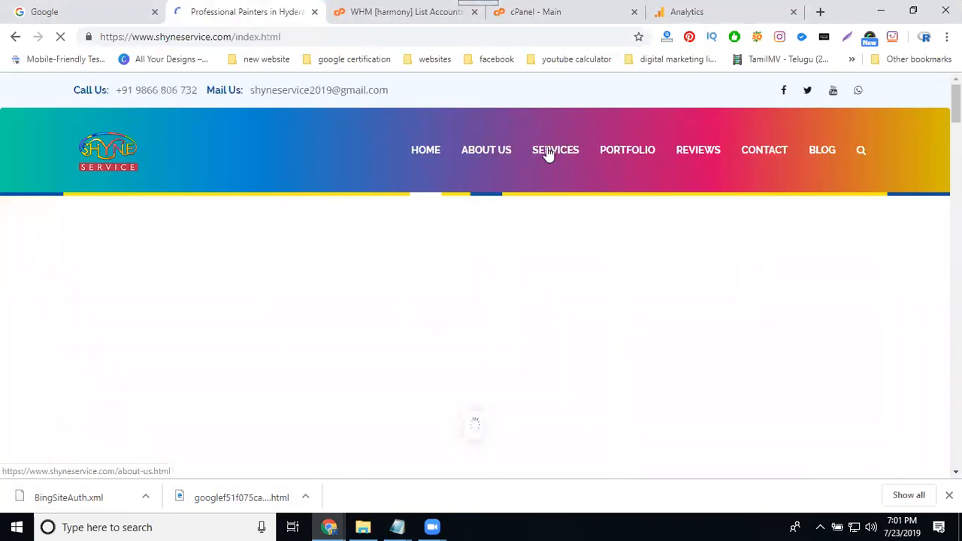
pyautogui.moveTo(548, 154)
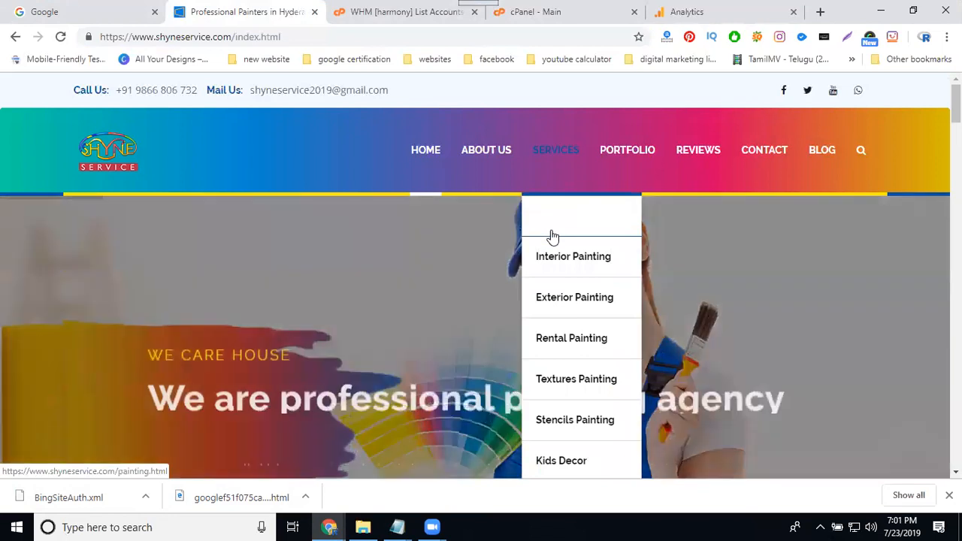
pyautogui.scroll(-3, 556, 248)
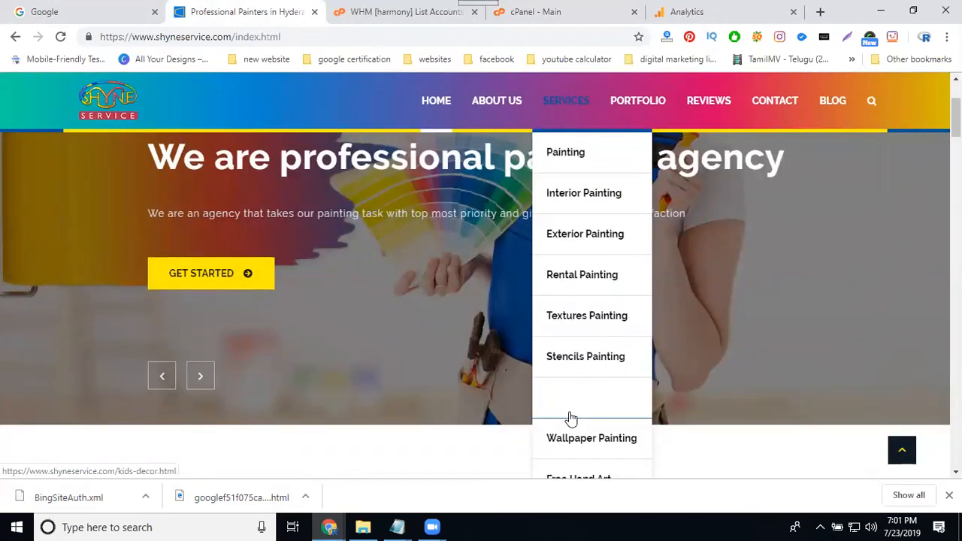
pyautogui.click(435, 102)
# Step: Switch to cPanel and open the public_html folder in File Manager
pyautogui.click(517, 20)
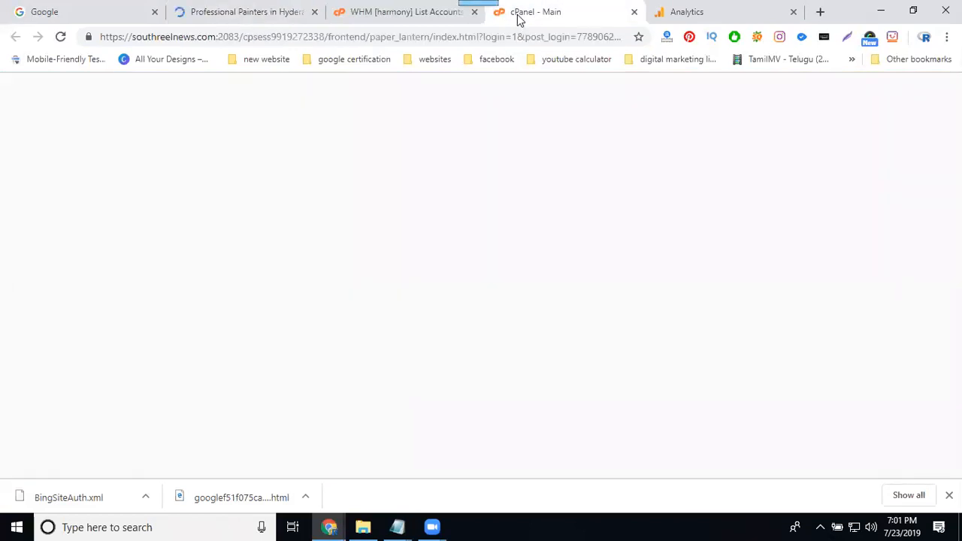
pyautogui.click(139, 212)
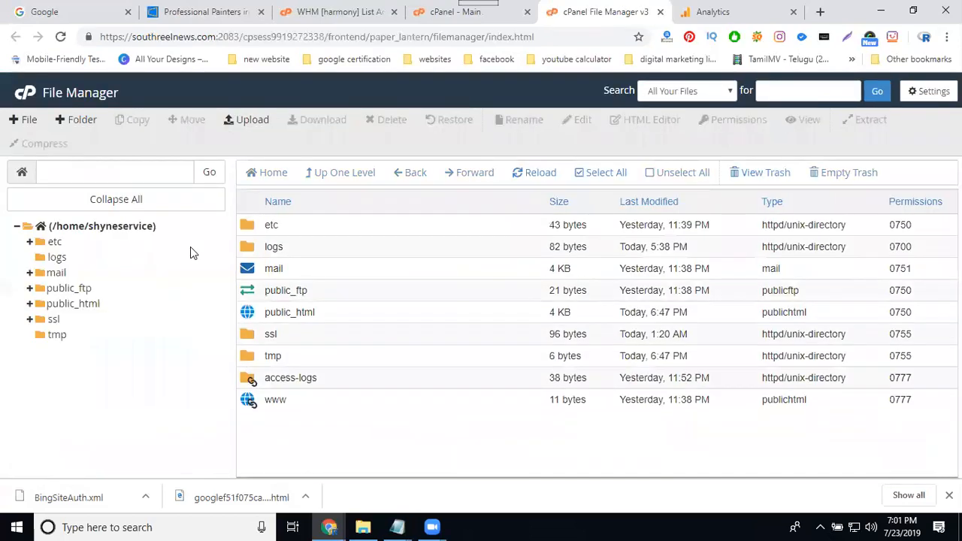
pyautogui.doubleClick(342, 316)
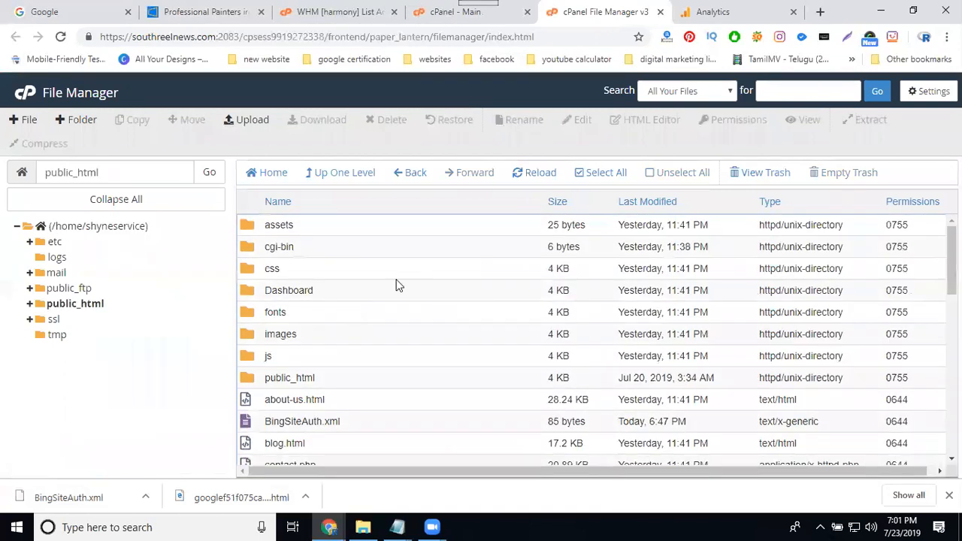
# Step: Switch to Analytics, open the Real-time Overview report for shyneservice and compare it with the open website
pyautogui.click(710, 19)
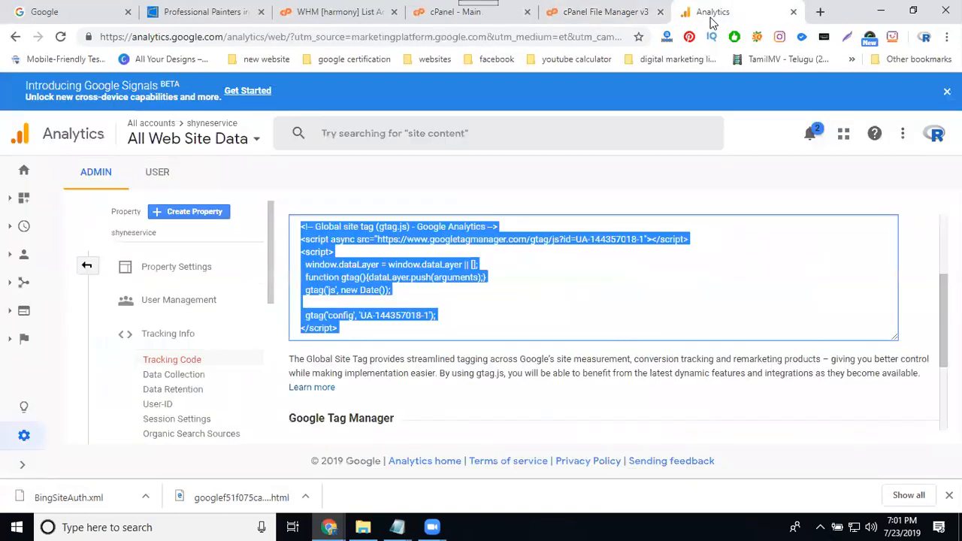
pyautogui.click(30, 225)
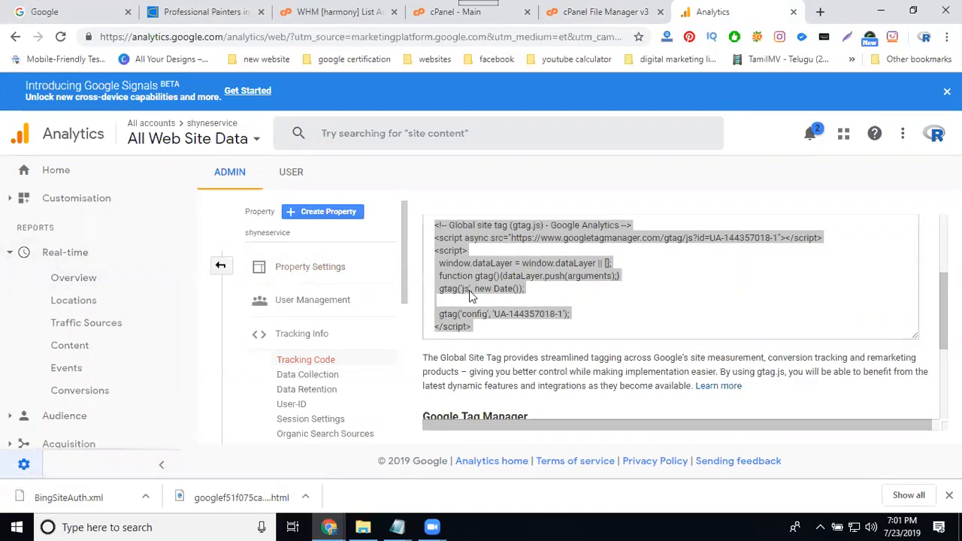
pyautogui.scroll(-3, 469, 290)
pyautogui.scroll(-5, 380, 302)
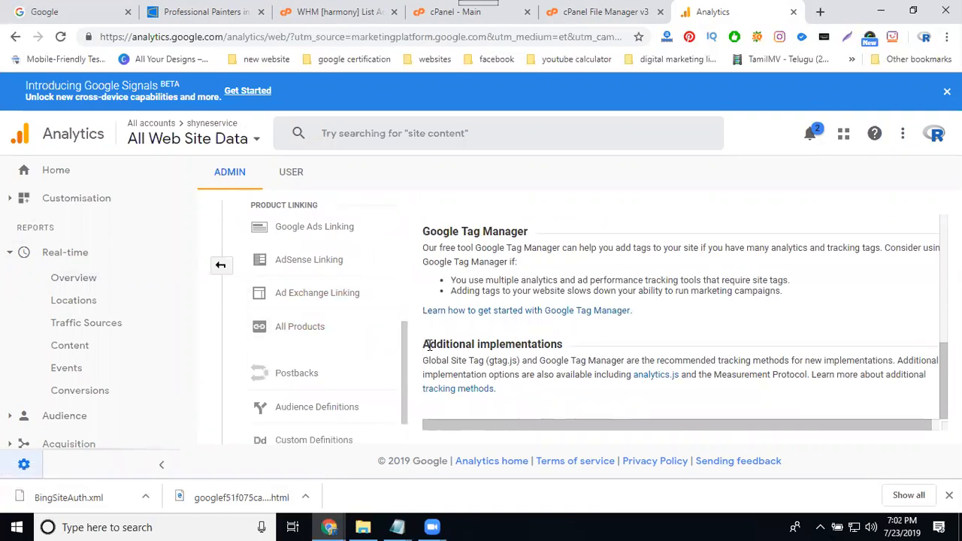
pyautogui.click(73, 280)
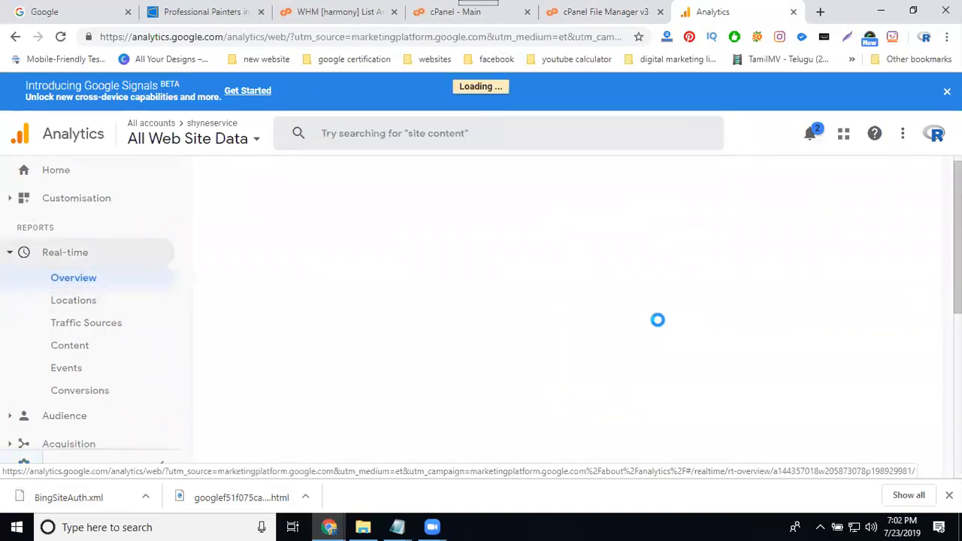
pyautogui.click(201, 12)
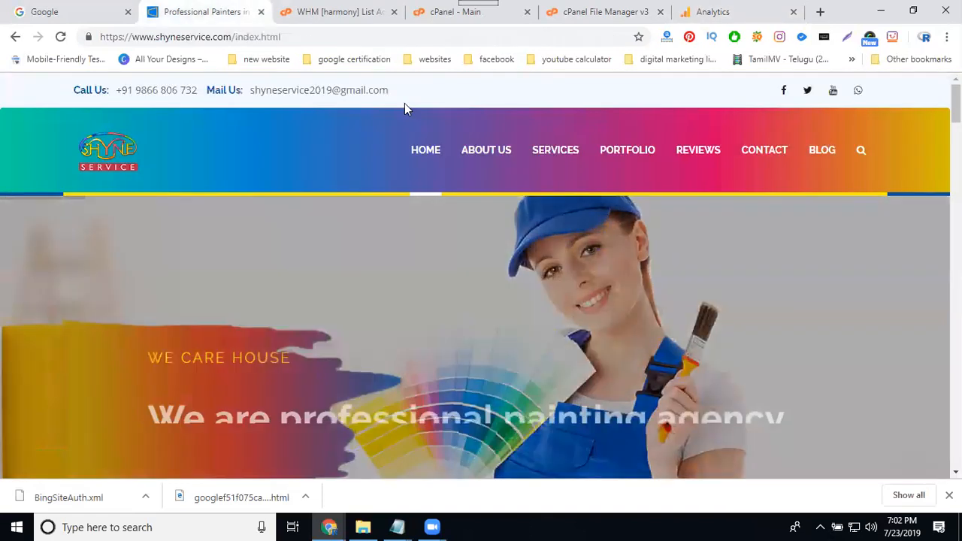
pyautogui.click(712, 12)
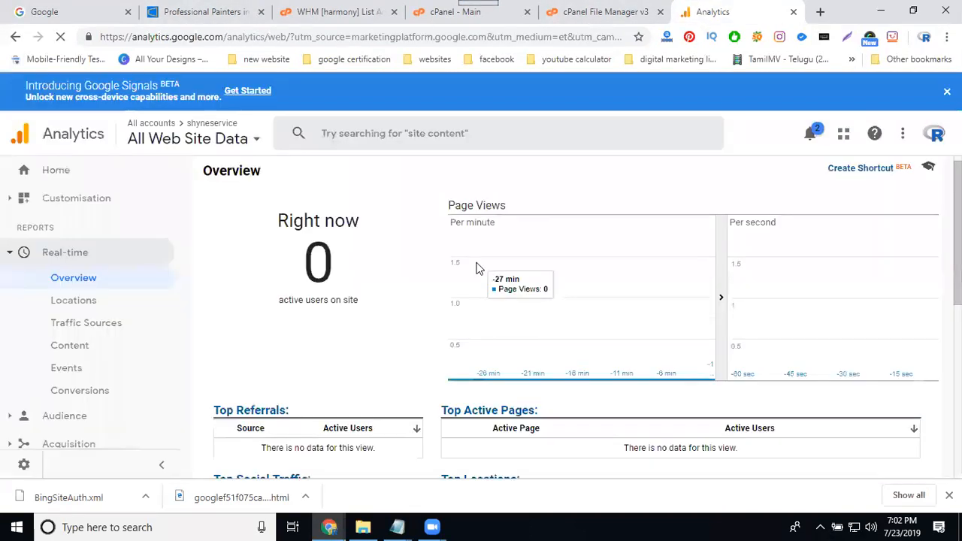
# Step: Switch to cPanel File Manager and open index.html from public_html in the code editor
pyautogui.click(593, 12)
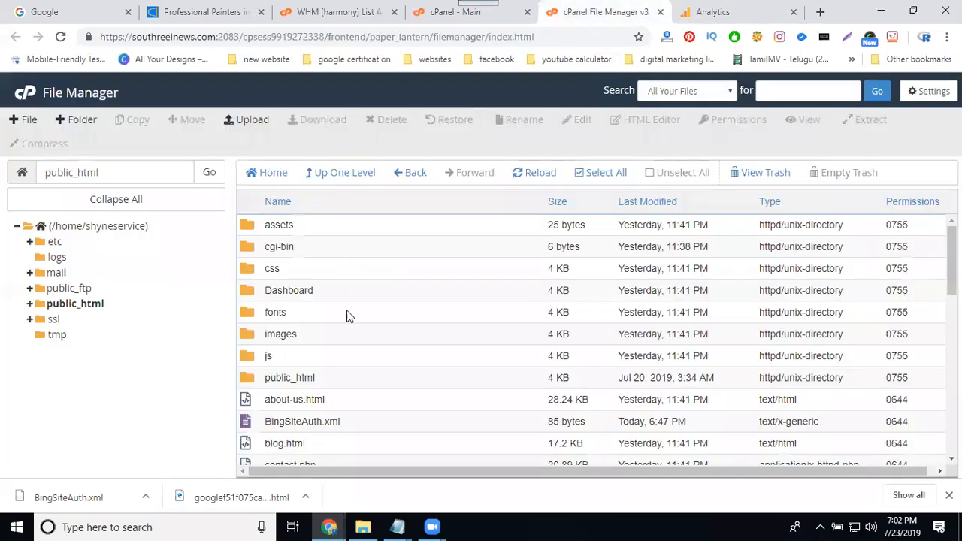
pyautogui.scroll(-2, 337, 330)
pyautogui.scroll(-2, 336, 331)
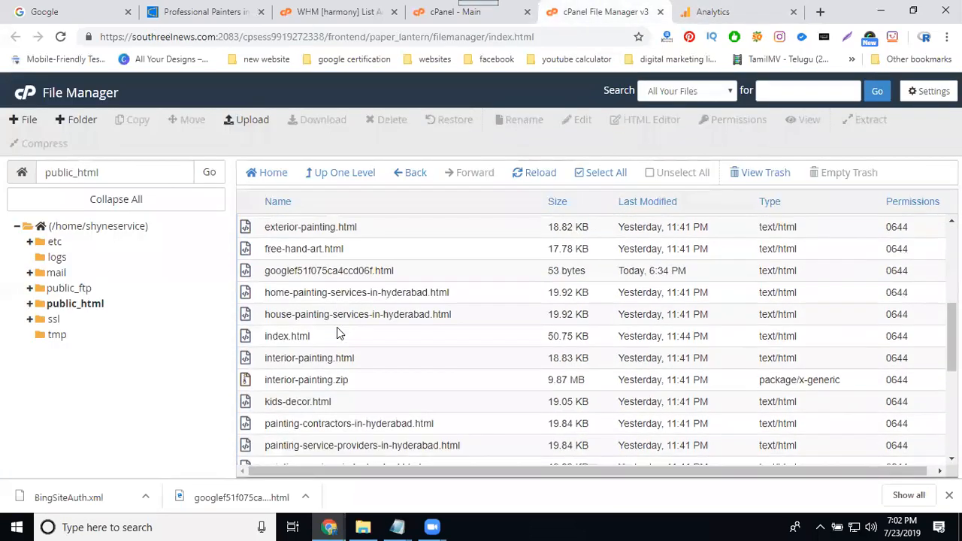
pyautogui.rightClick(292, 334)
pyautogui.click(337, 319)
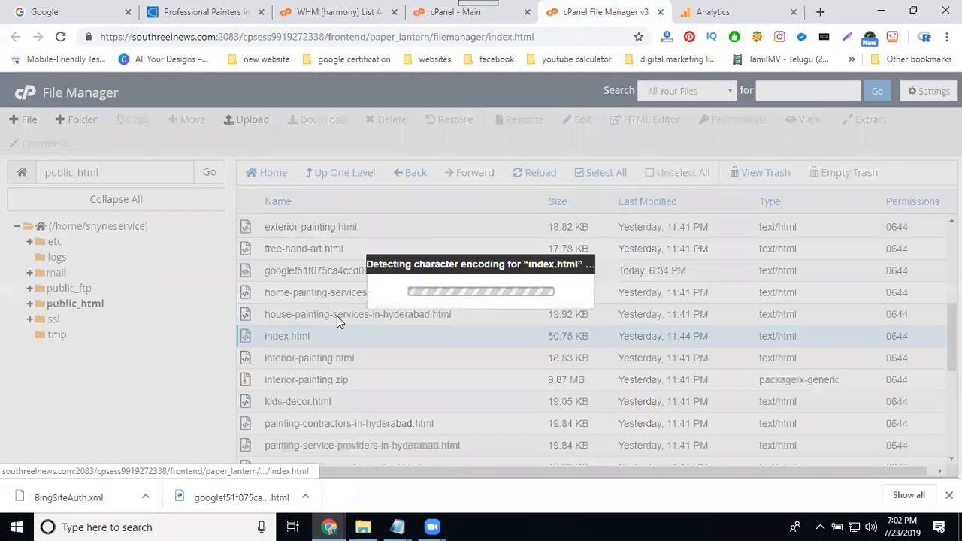
pyautogui.click(605, 385)
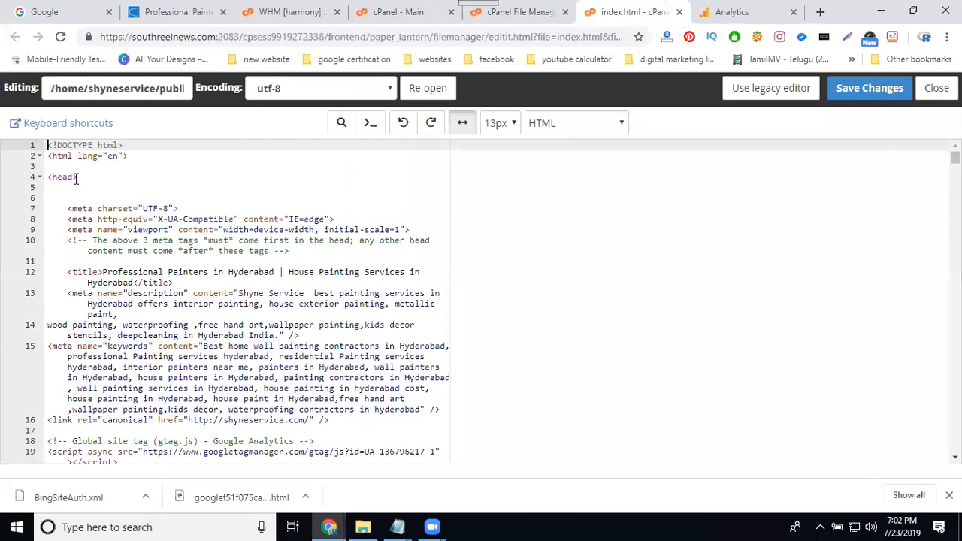
# Step: Paste the copied Global Site Tag snippet just below the opening head tag of index.html and save the file
pyautogui.click(80, 189)
pyautogui.hotkey('ctrl', 'v')
pyautogui.scroll(-5, 214, 254)
pyautogui.scroll(-3, 214, 255)
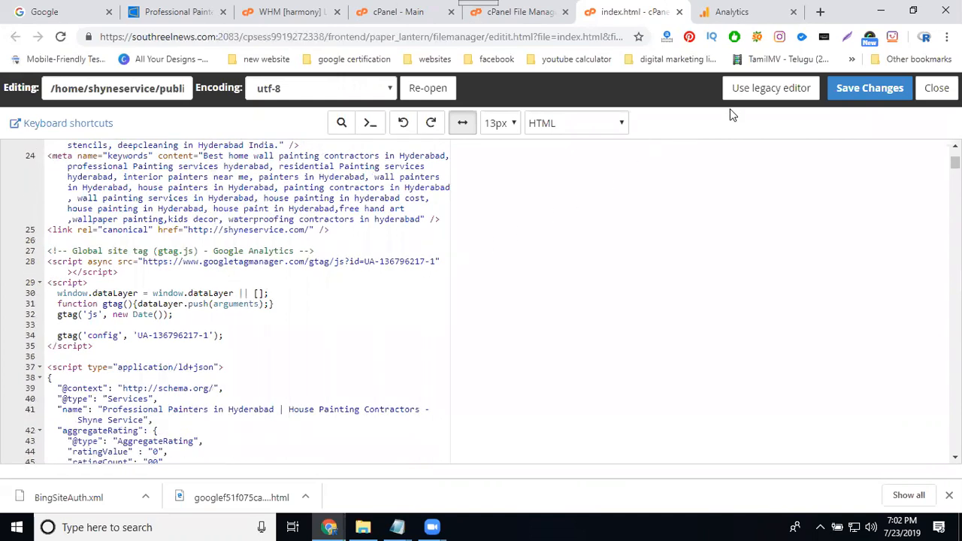
pyautogui.click(848, 90)
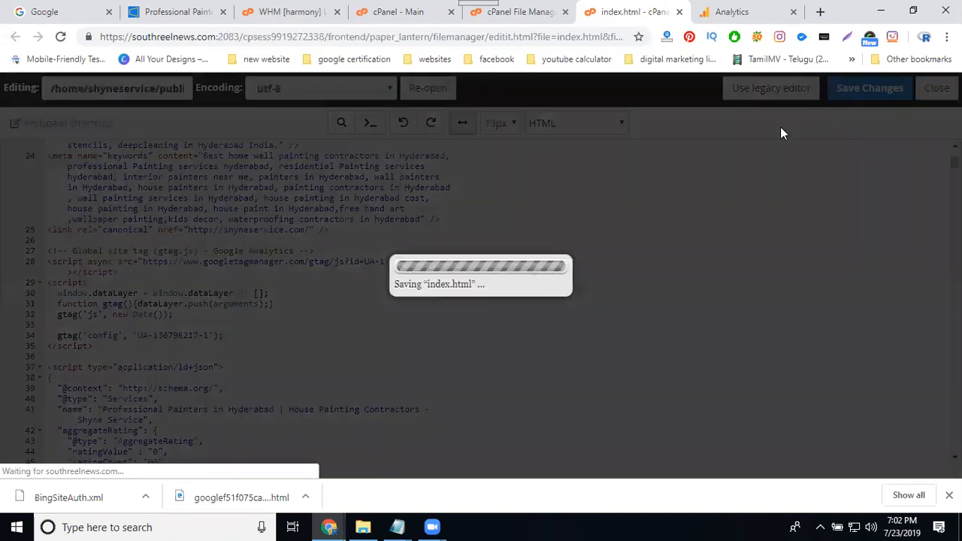
# Step: Reload the Analytics report and the shyneservice.com home page, browse the site, and check the Real-time Overview for active users
pyautogui.click(726, 15)
pyautogui.click(61, 38)
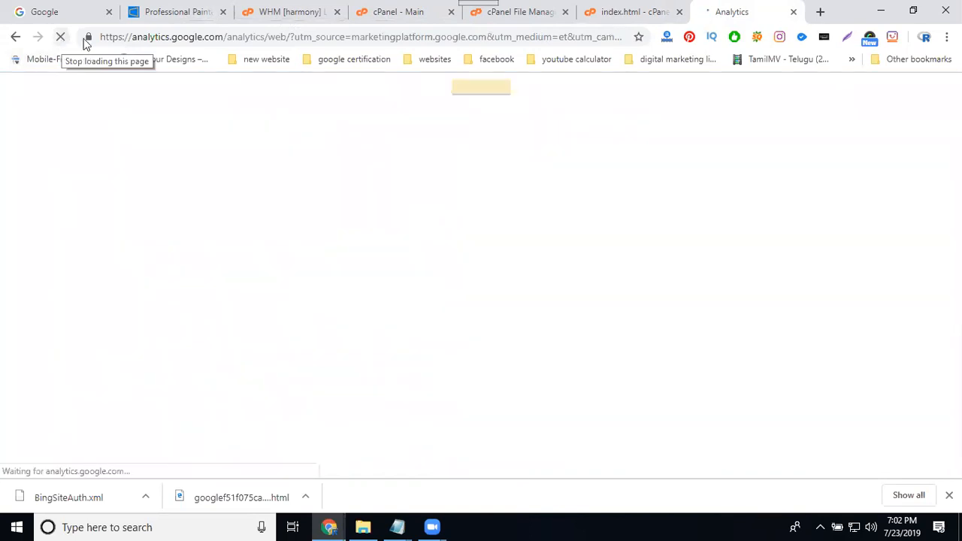
pyautogui.click(156, 10)
pyautogui.click(64, 35)
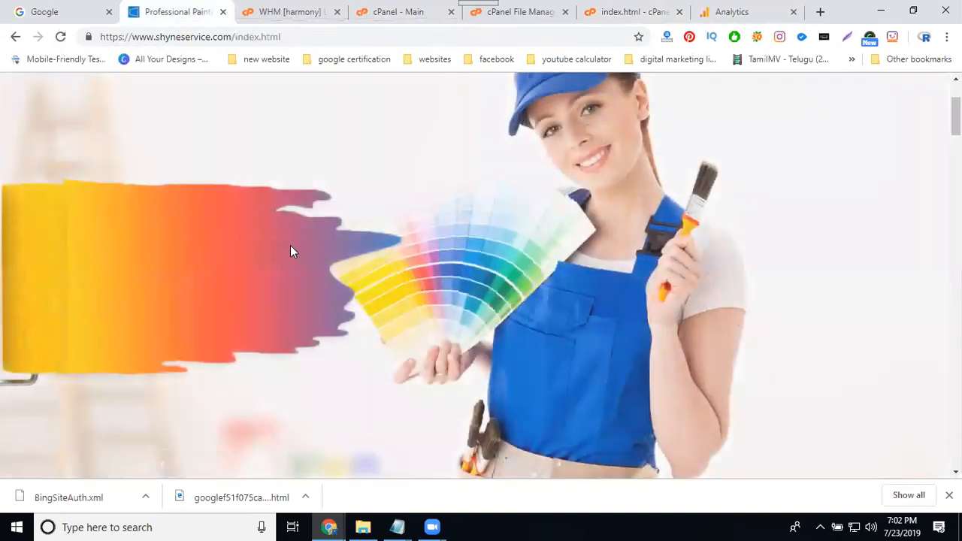
pyautogui.scroll(-15, 292, 245)
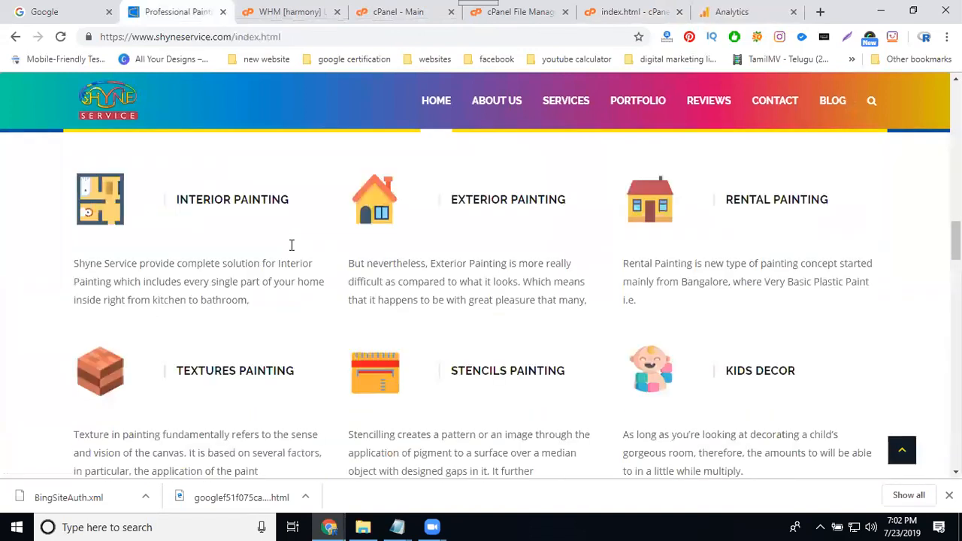
pyautogui.scroll(-3, 297, 245)
pyautogui.click(726, 12)
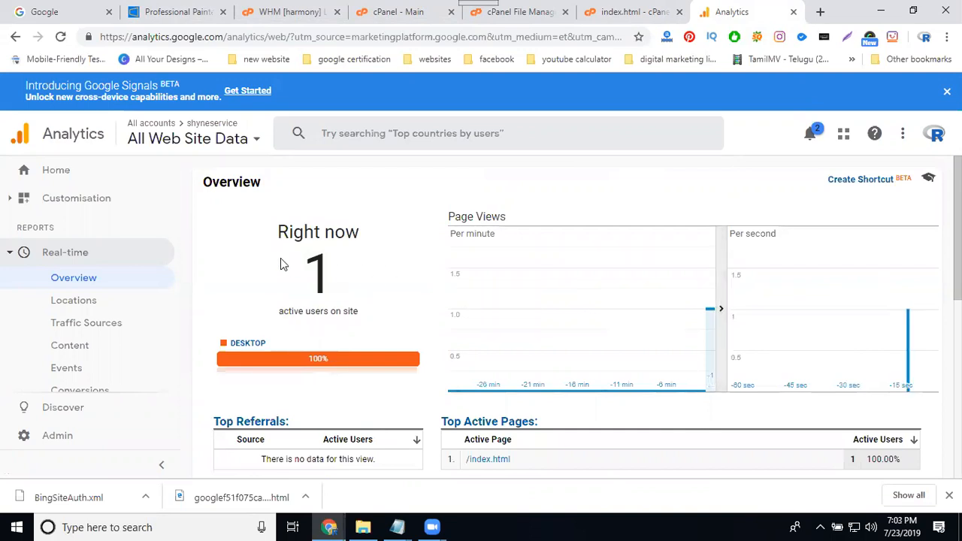
# Step: Check Top Active Pages in the Real-time Overview before and after opening the website's About Us page
pyautogui.scroll(-1, 462, 423)
pyautogui.scroll(-3, 462, 422)
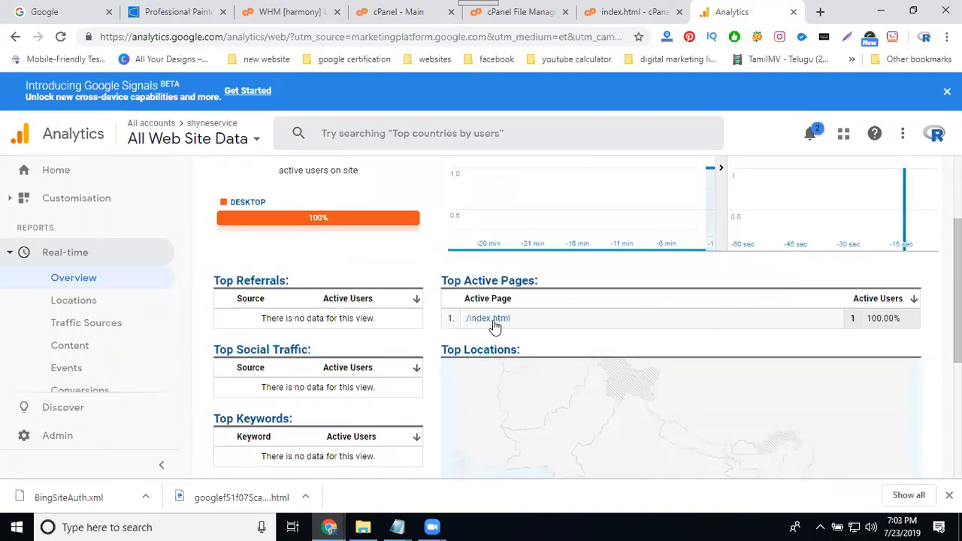
pyautogui.click(167, 12)
pyautogui.click(514, 99)
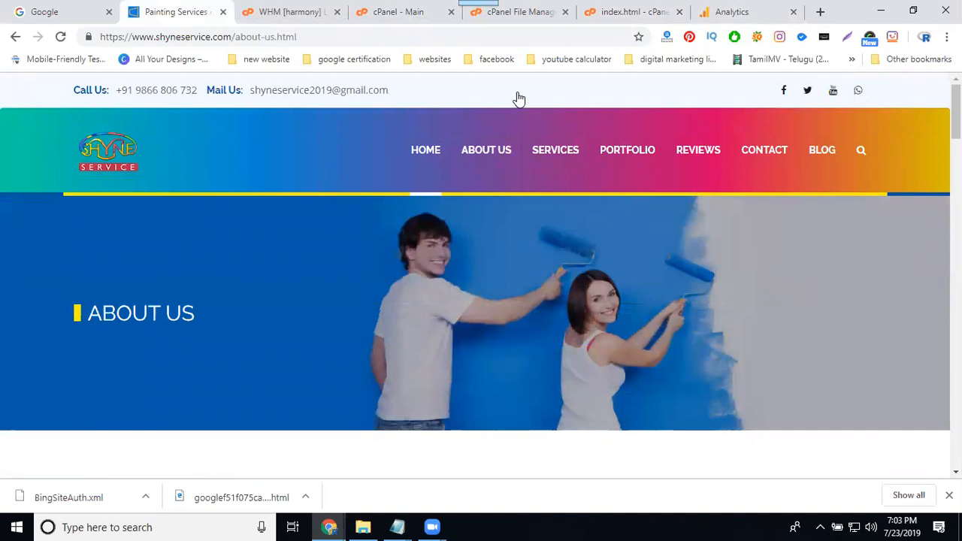
pyautogui.click(702, 12)
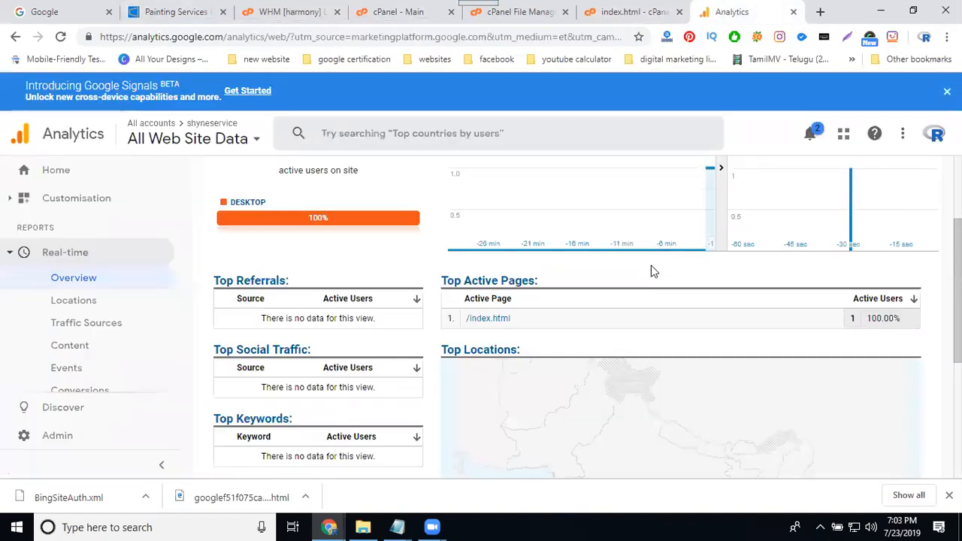
pyautogui.scroll(1, 703, 345)
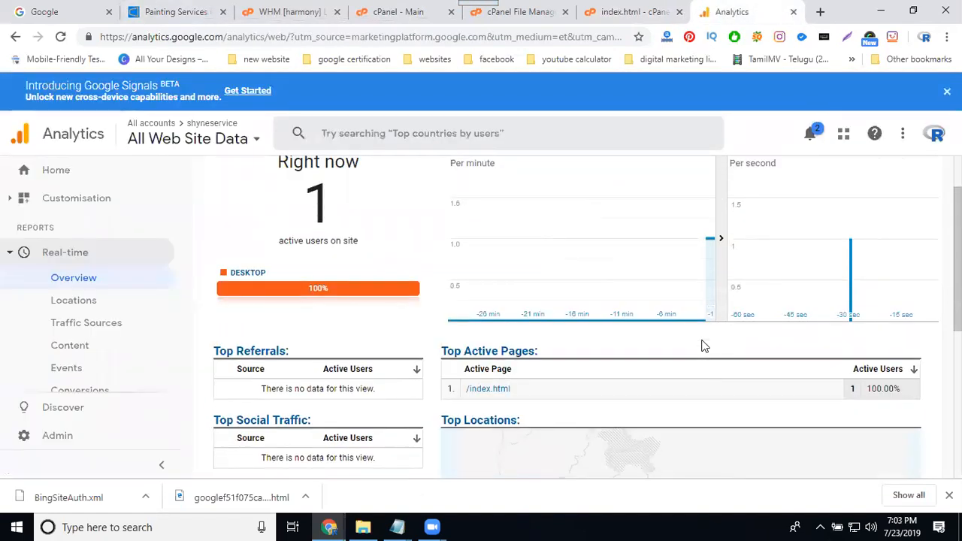
pyautogui.scroll(1, 702, 346)
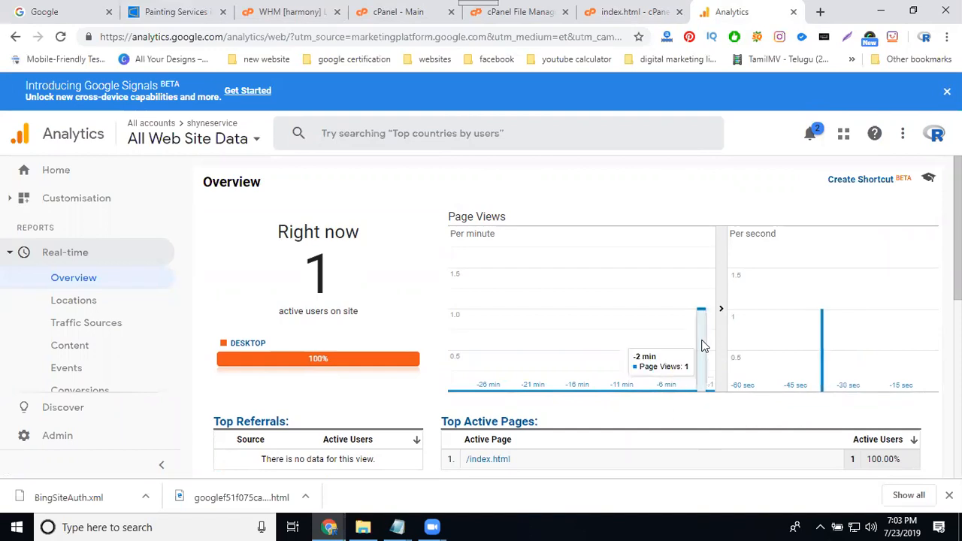
# Step: Browse down the About Us page, recheck the active page in Analytics and reload the Real-time Overview report
pyautogui.click(165, 11)
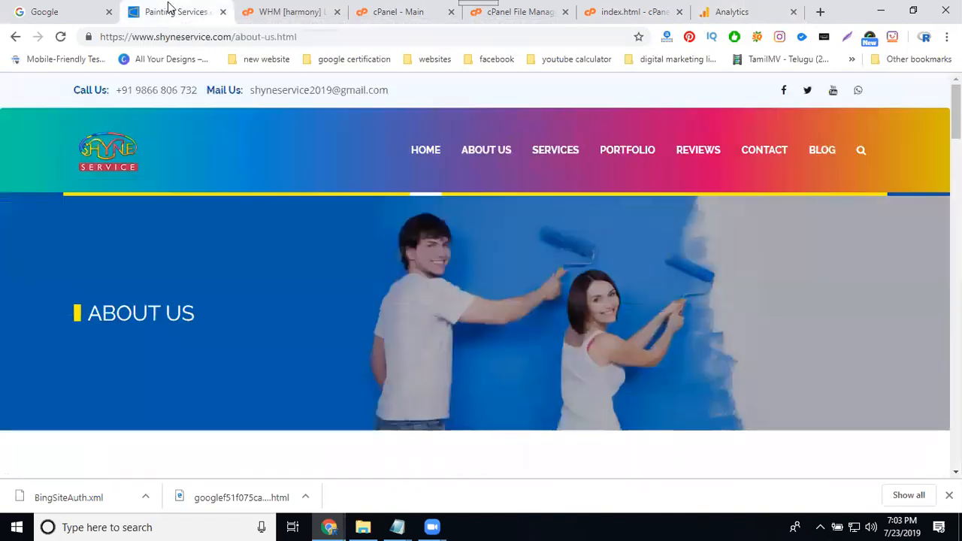
pyautogui.scroll(-8, 429, 203)
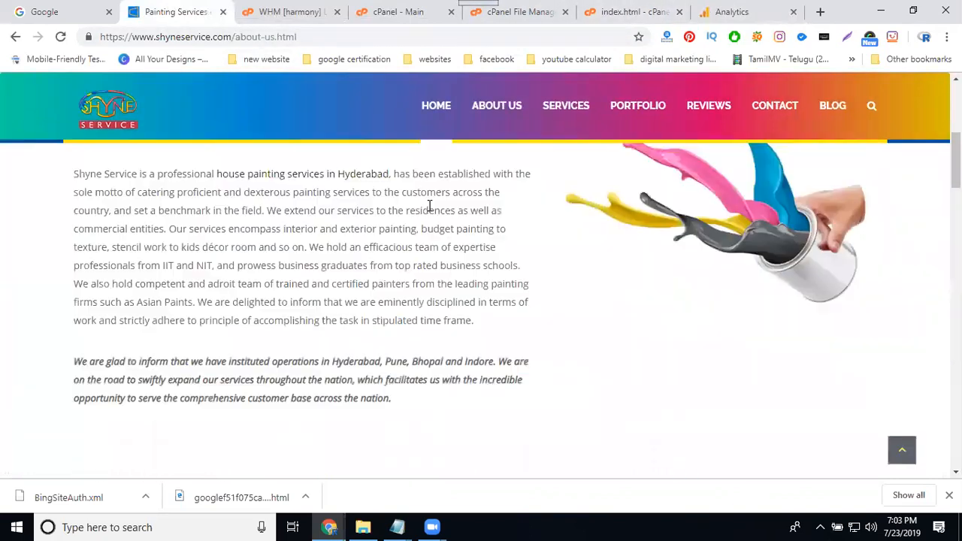
pyautogui.scroll(-10, 431, 209)
pyautogui.click(762, 12)
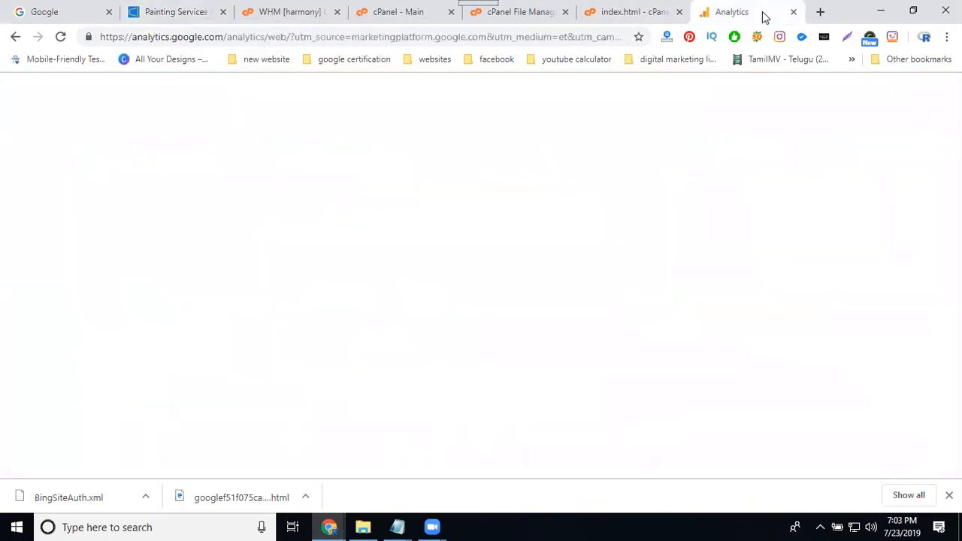
pyautogui.scroll(-3, 658, 268)
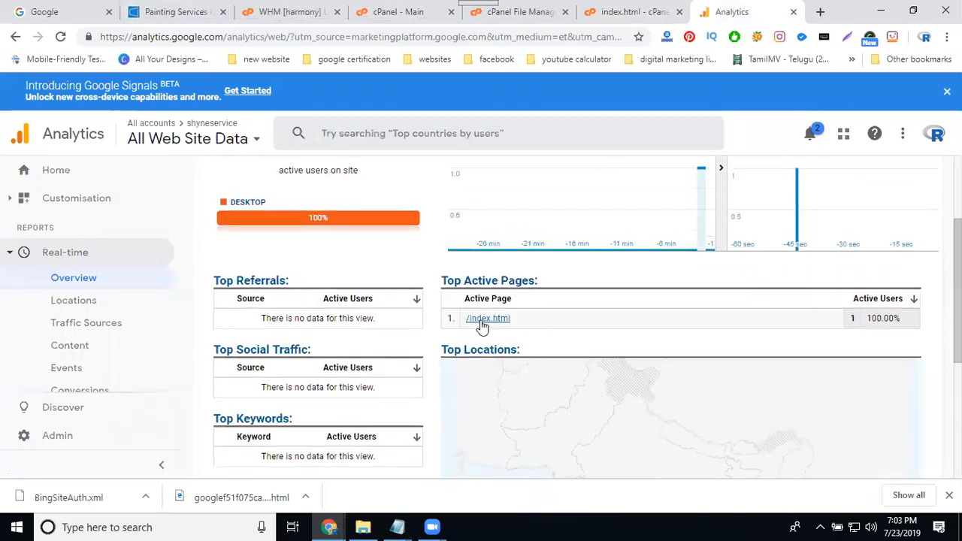
pyautogui.click(61, 38)
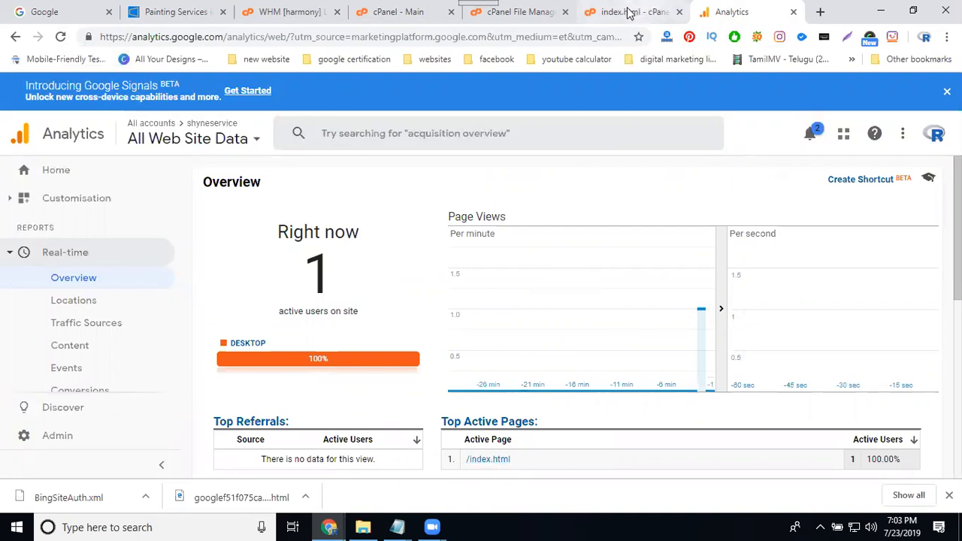
# Step: Switch to cPanel File Manager and open about-us.html from public_html in the code editor
pyautogui.click(520, 11)
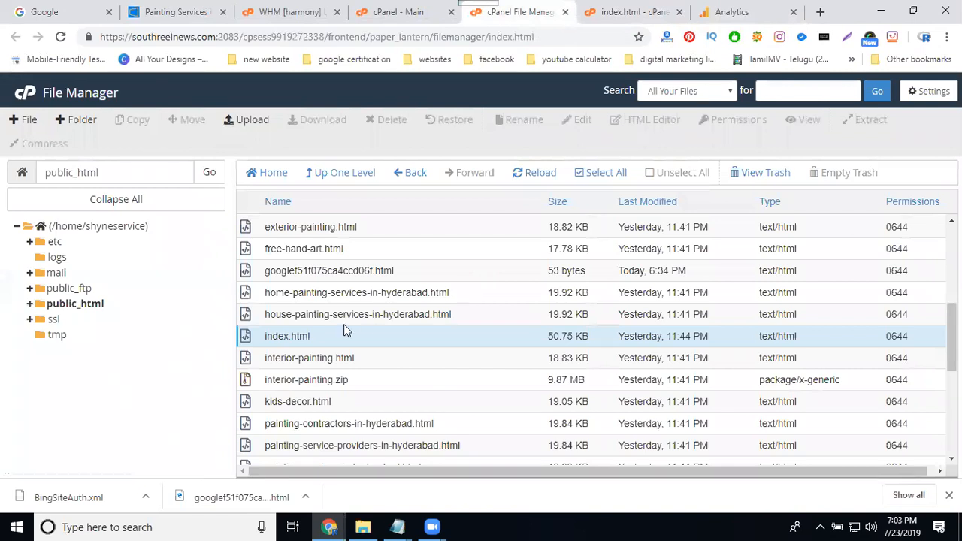
pyautogui.scroll(-3, 344, 324)
pyautogui.scroll(4, 345, 324)
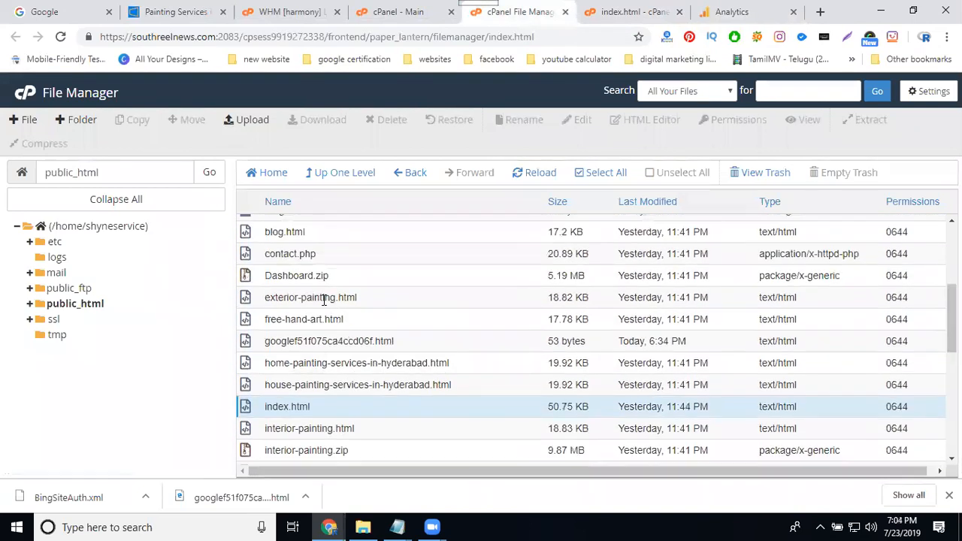
pyautogui.scroll(1, 325, 301)
pyautogui.rightClick(299, 268)
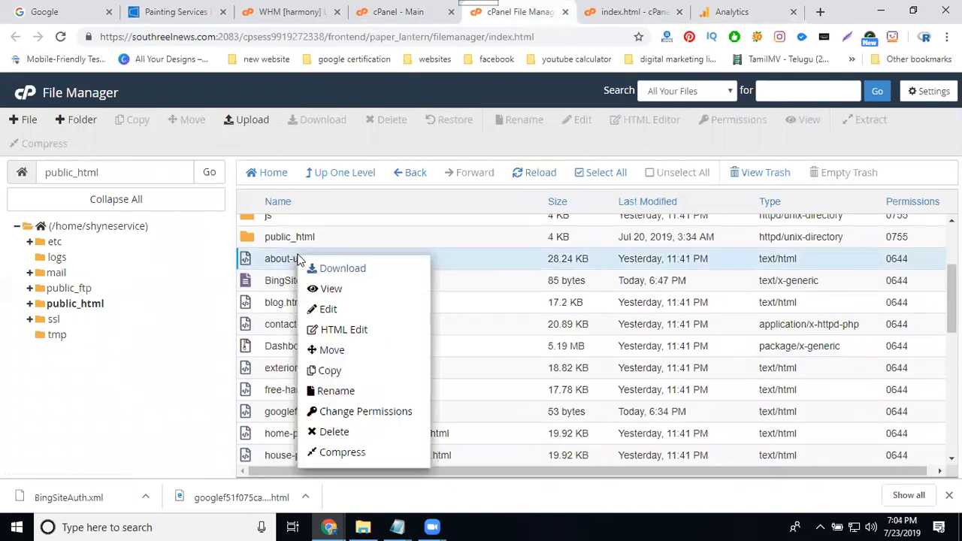
pyautogui.click(328, 307)
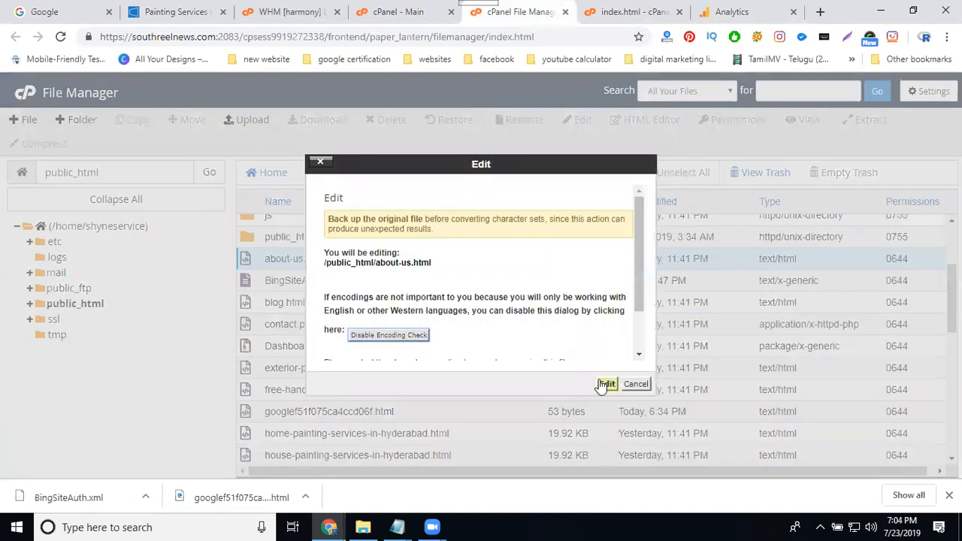
pyautogui.click(604, 385)
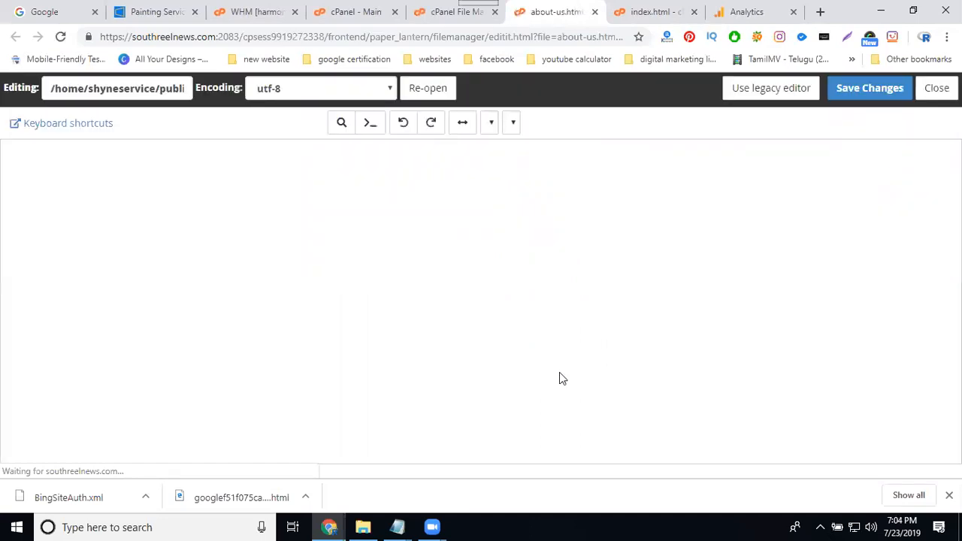
# Step: Paste the copied Global Site Tag snippet just below the opening head tag of about-us.html, save it and review the code
pyautogui.click(96, 167)
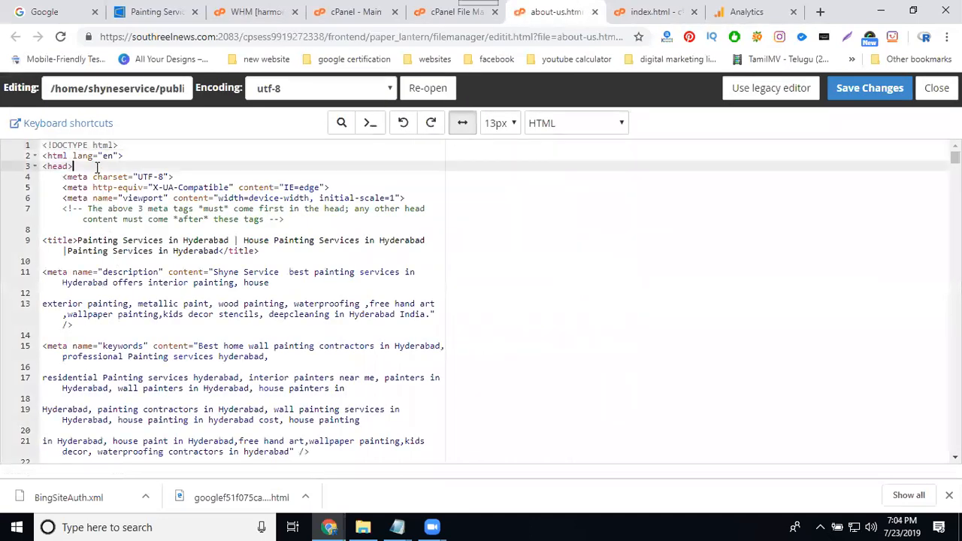
pyautogui.press('Return')
pyautogui.press('Return')
pyautogui.hotkey('ctrl', 'v')
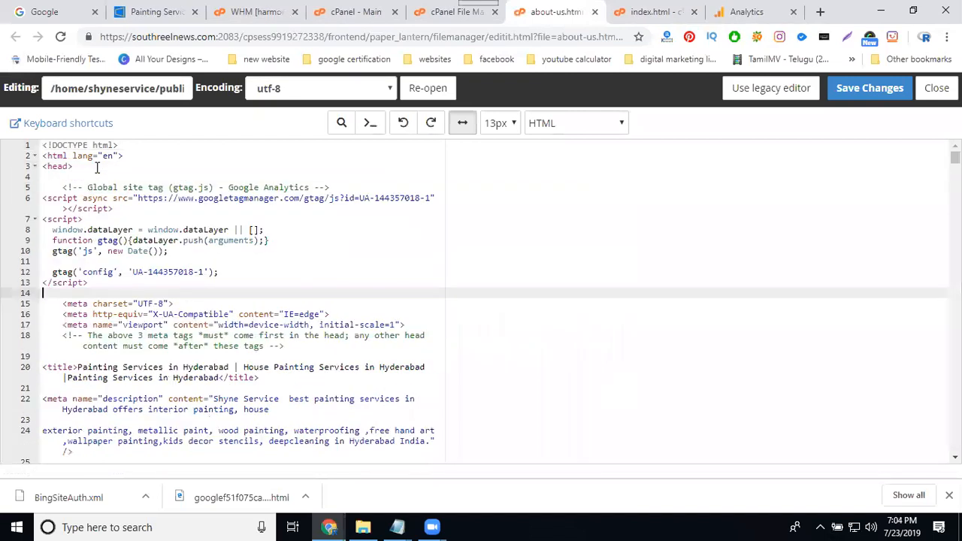
pyautogui.press('Return')
pyautogui.click(867, 88)
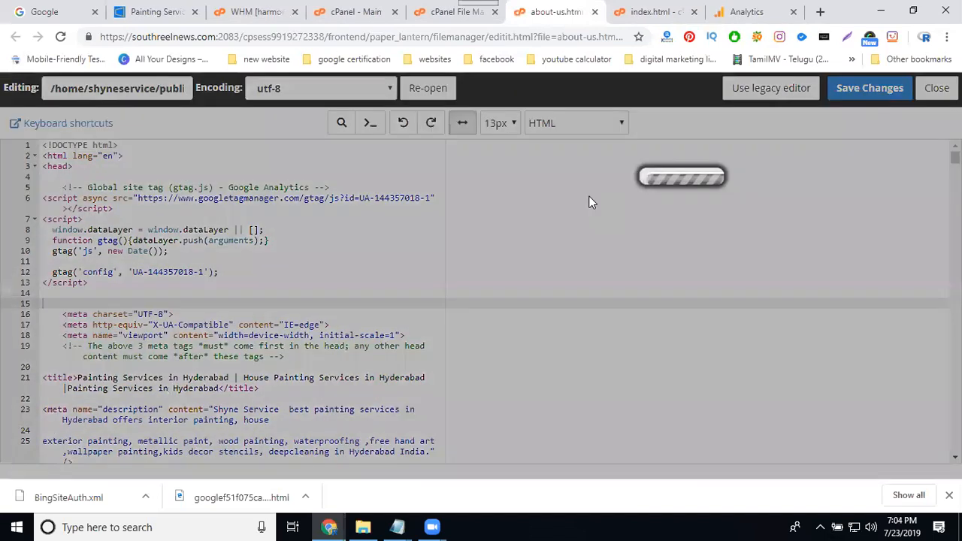
pyautogui.scroll(-2, 346, 232)
pyautogui.scroll(-4, 342, 232)
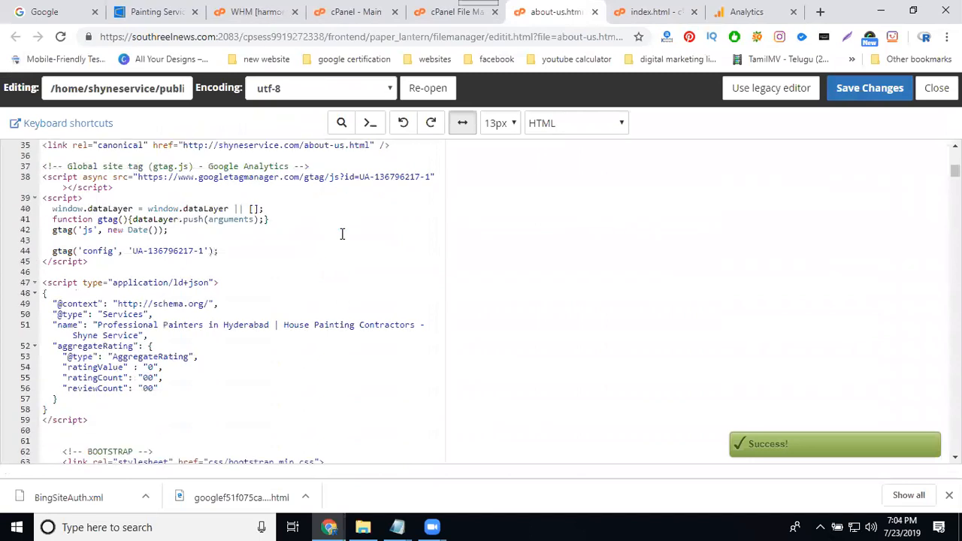
# Step: Reload the Analytics real-time report and the website's About Us page
pyautogui.click(741, 12)
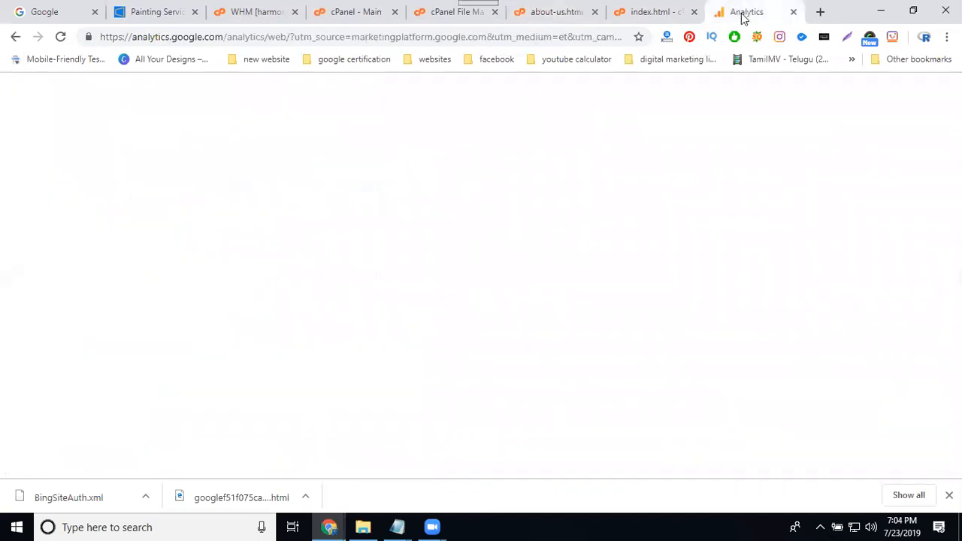
pyautogui.click(63, 39)
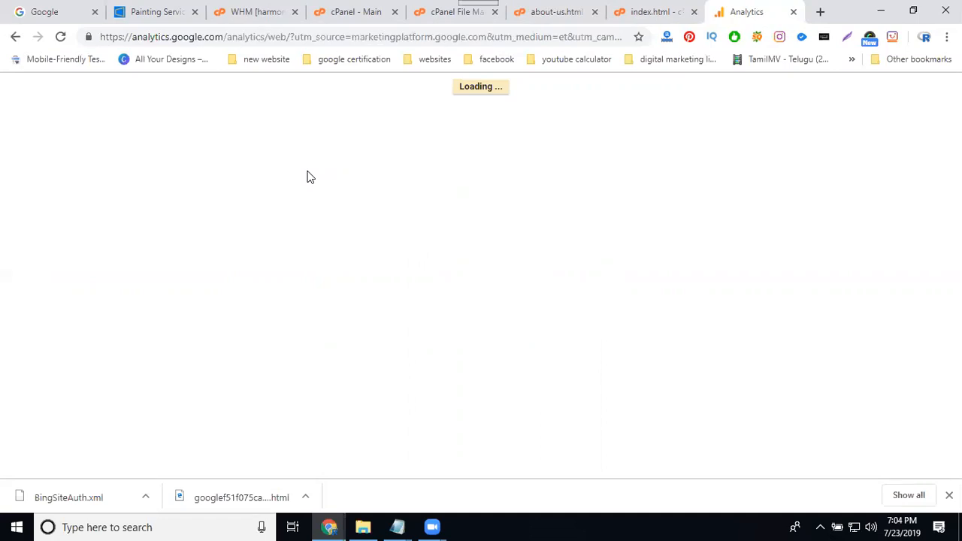
pyautogui.click(153, 14)
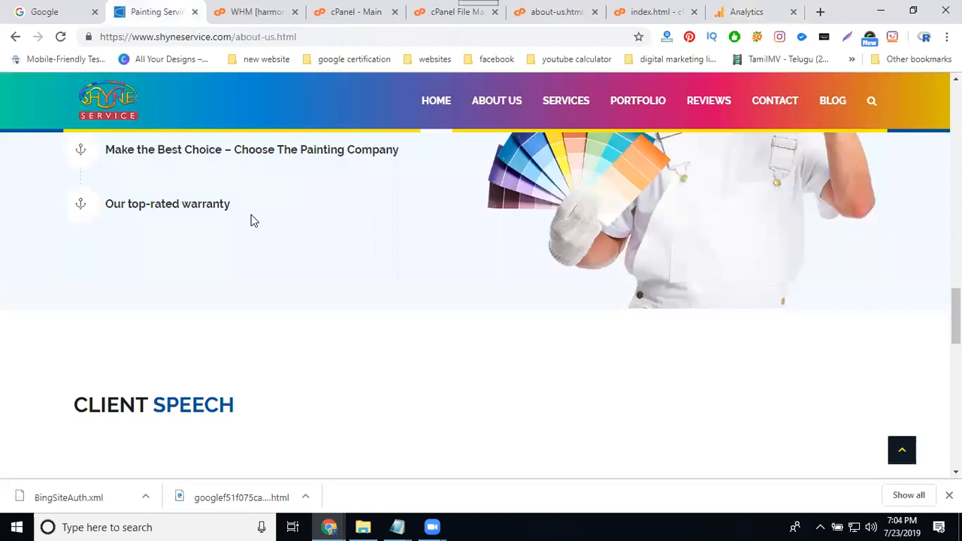
pyautogui.scroll(10, 252, 221)
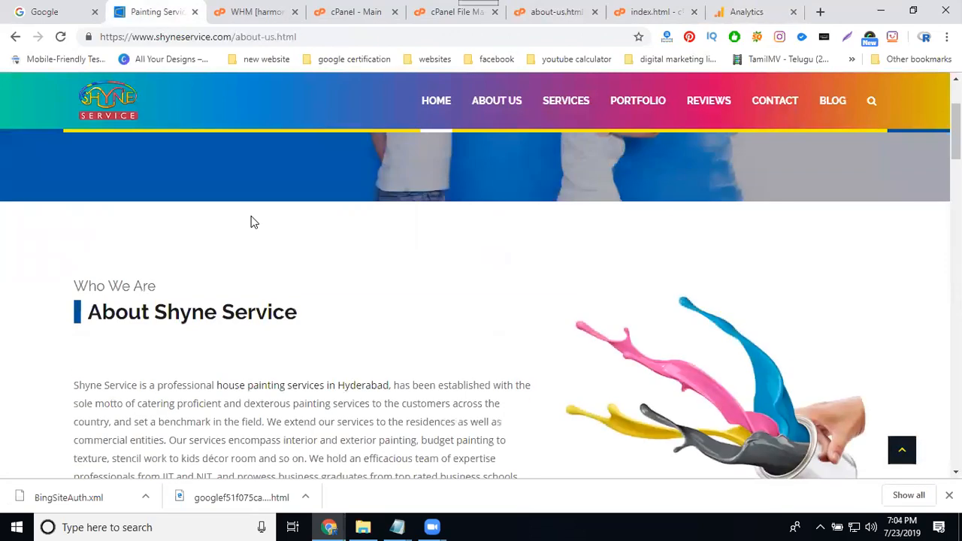
pyautogui.click(61, 36)
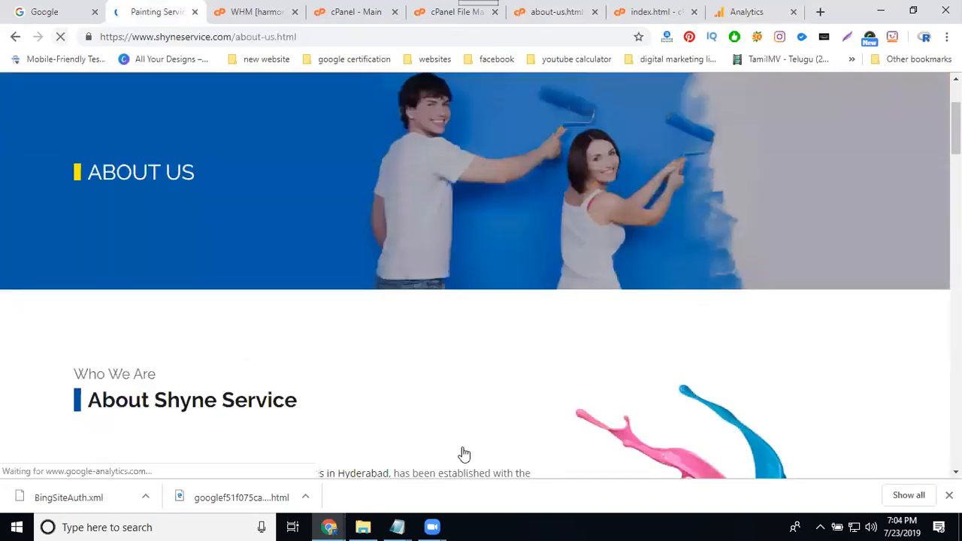
# Step: Switch to the Notepad window with the Global Site Tag snippet and copy the numeric part of the tracking ID from its config line
pyautogui.click(398, 525)
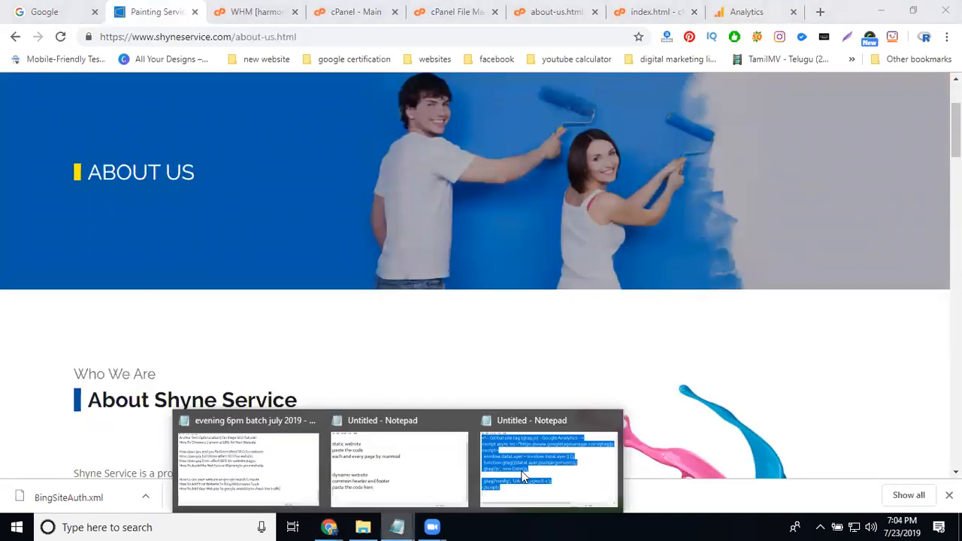
pyautogui.click(524, 476)
pyautogui.click(501, 279)
pyautogui.doubleClick(507, 278)
pyautogui.hotkey('ctrl', 'c')
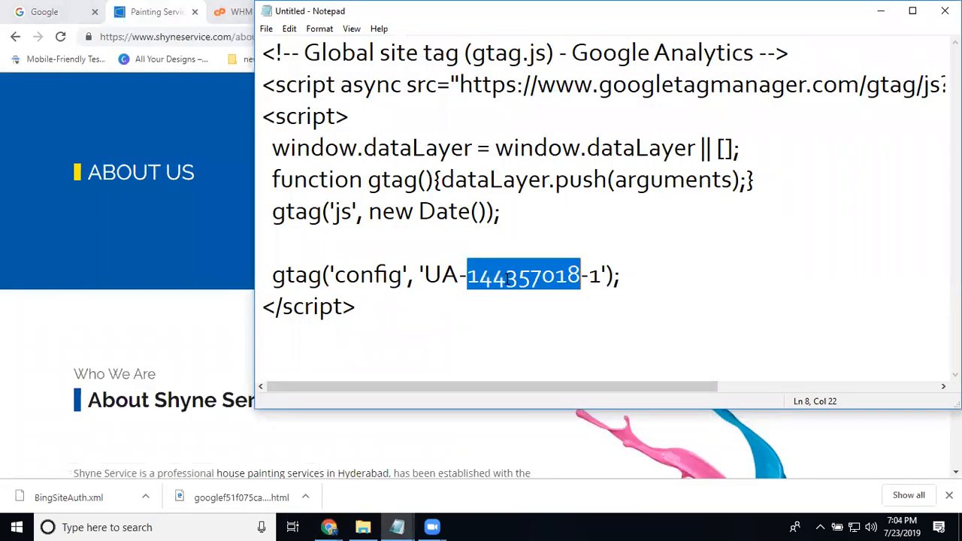
pyautogui.click(881, 15)
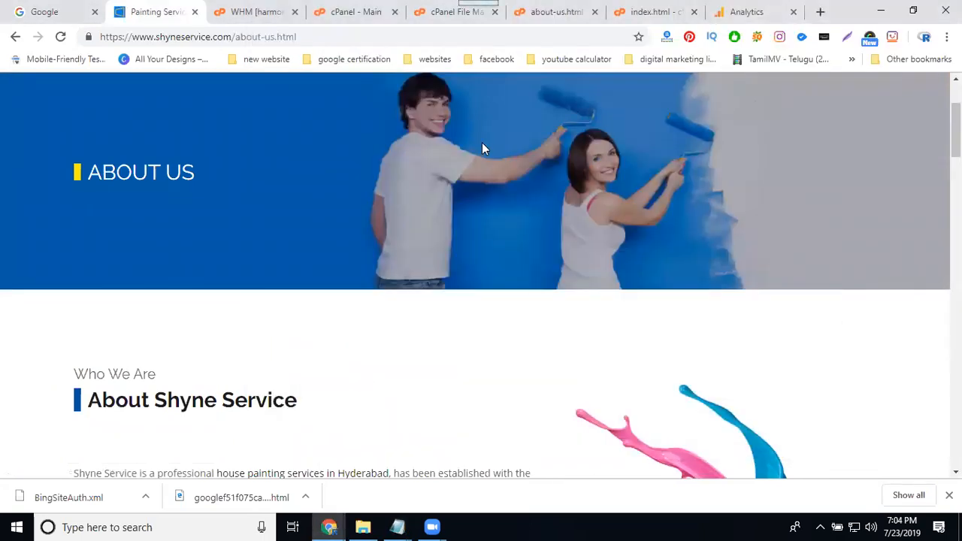
# Step: Search the About Us page source for the copied tracking ID number and check Top Active Pages in the Analytics Real-time Overview
pyautogui.hotkey('ctrl', 'u')
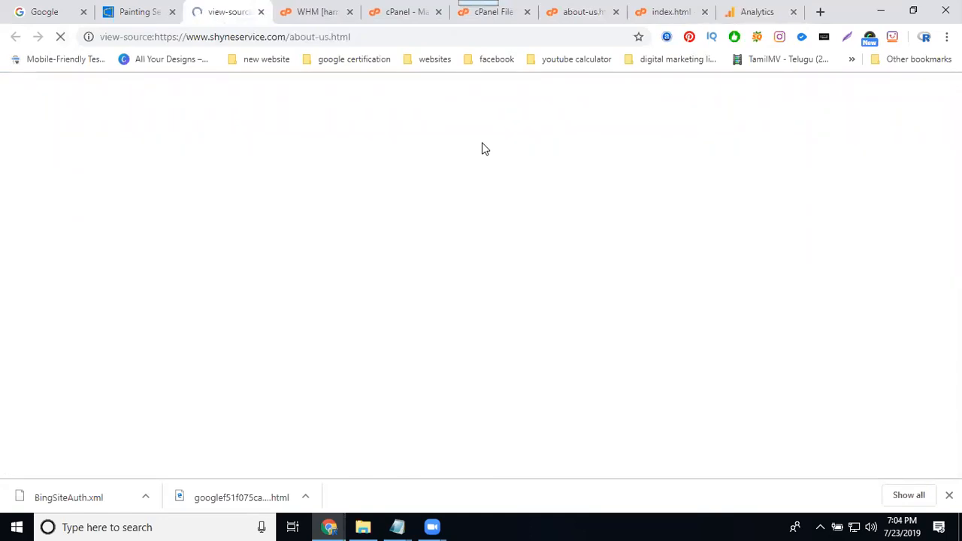
pyautogui.hotkey('ctrl', 'f')
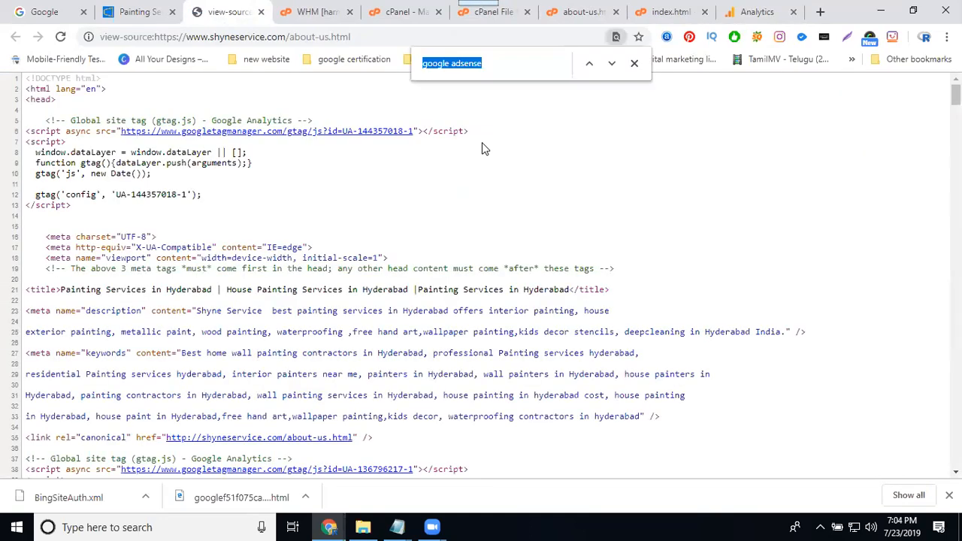
pyautogui.hotkey('ctrl', 'v')
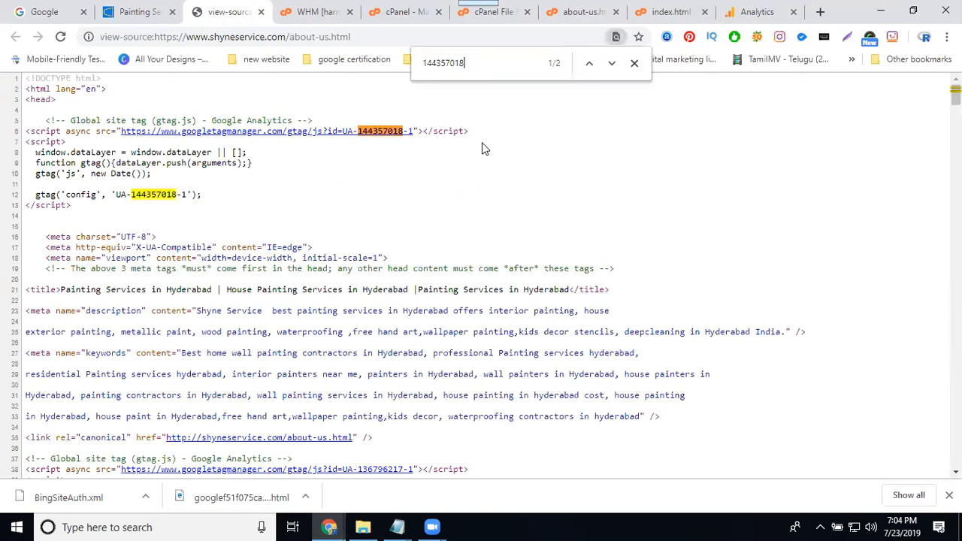
pyautogui.click(755, 12)
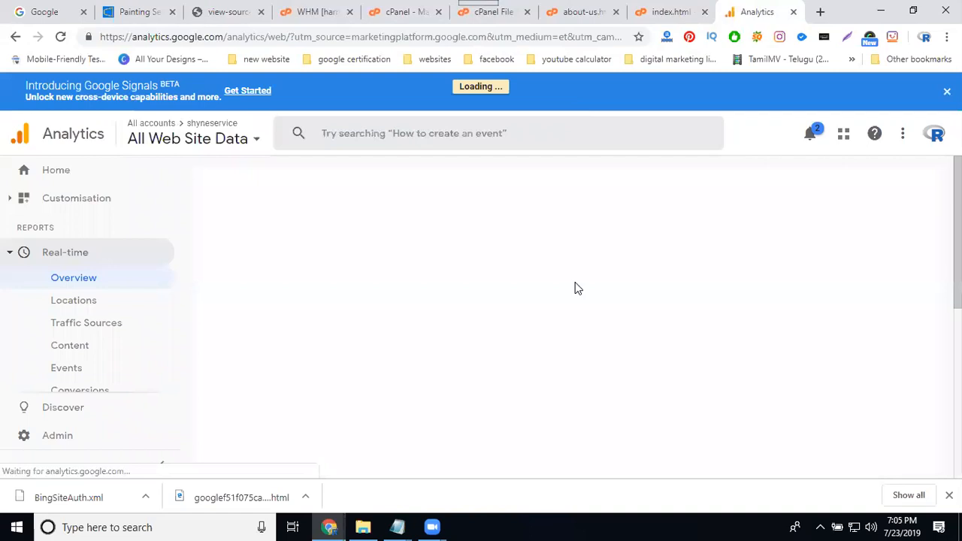
pyautogui.scroll(-2, 541, 316)
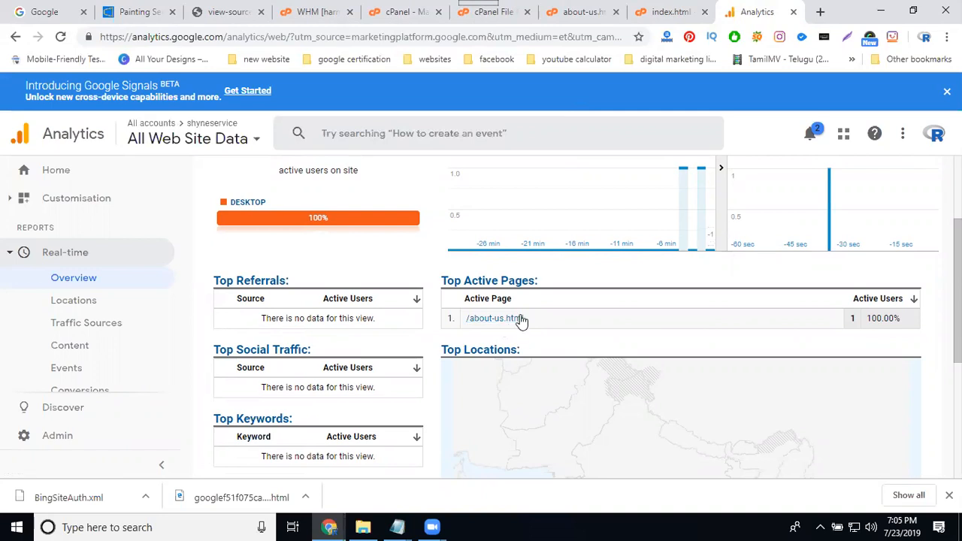
# Step: Copy the entire Global Site Tag snippet from Notepad and close the about-us.html editor in the browser
pyautogui.moveTo(397, 526)
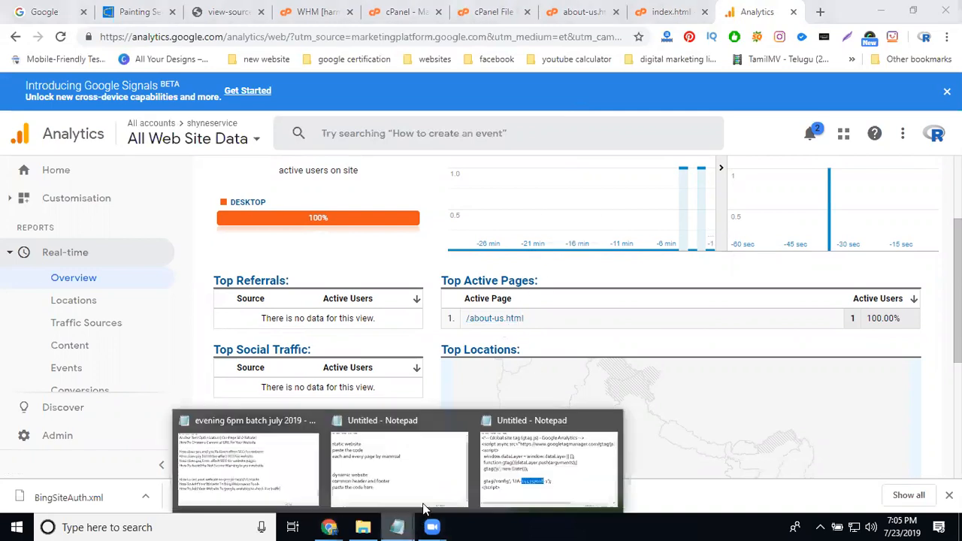
pyautogui.click(518, 460)
pyautogui.click(470, 352)
pyautogui.hotkey('ctrl', 'a')
pyautogui.hotkey('ctrl', 'c')
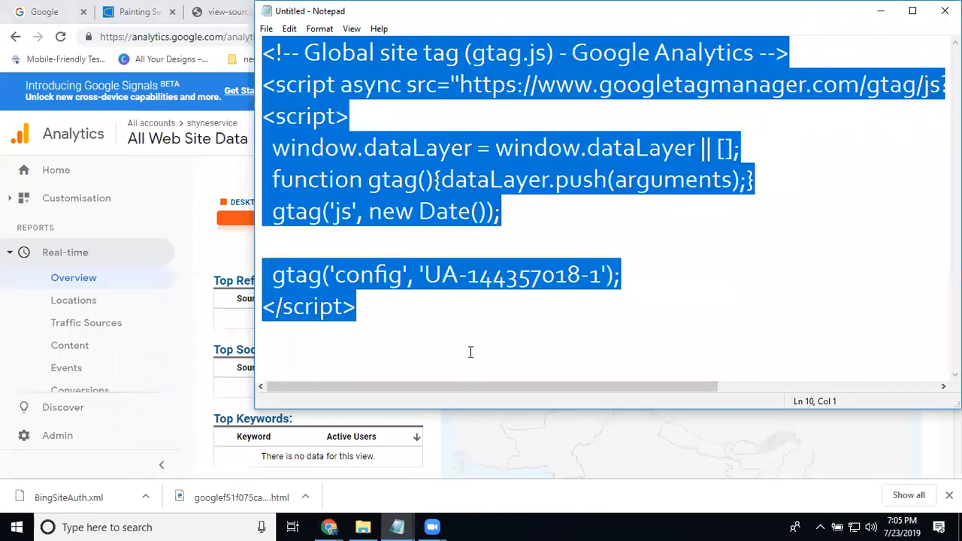
pyautogui.click(880, 10)
pyautogui.click(616, 11)
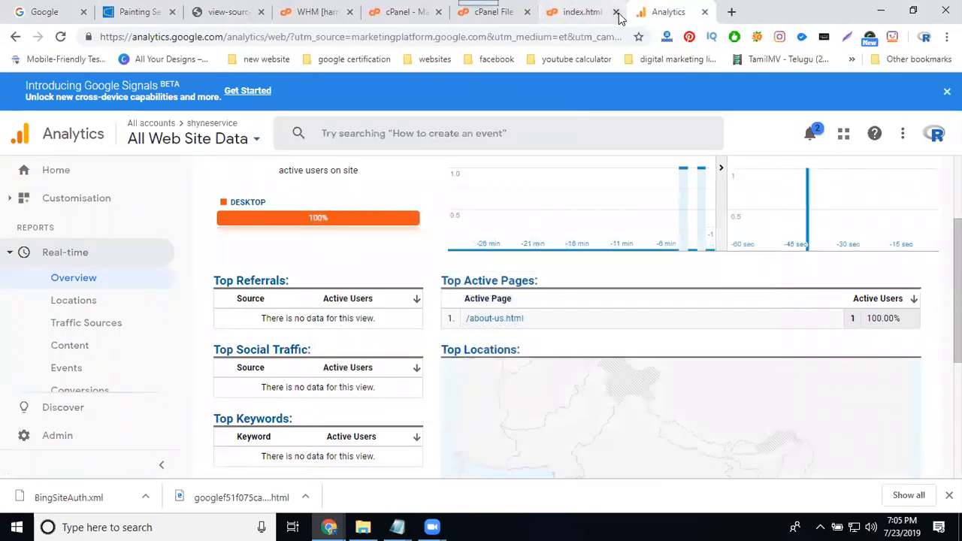
# Step: Close the index.html editor and open blog.html from the public_html folder in the File Manager for editing
pyautogui.click(615, 11)
pyautogui.click(499, 12)
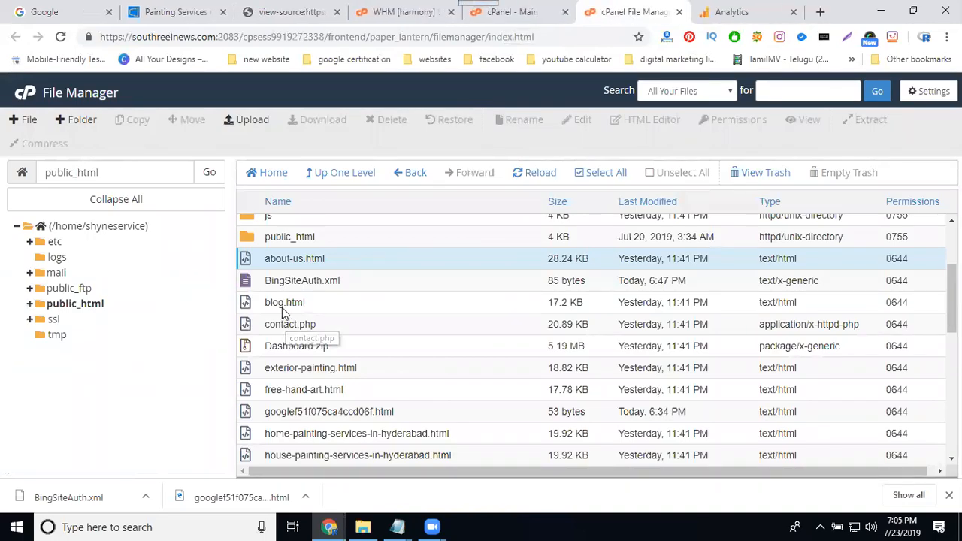
pyautogui.rightClick(281, 303)
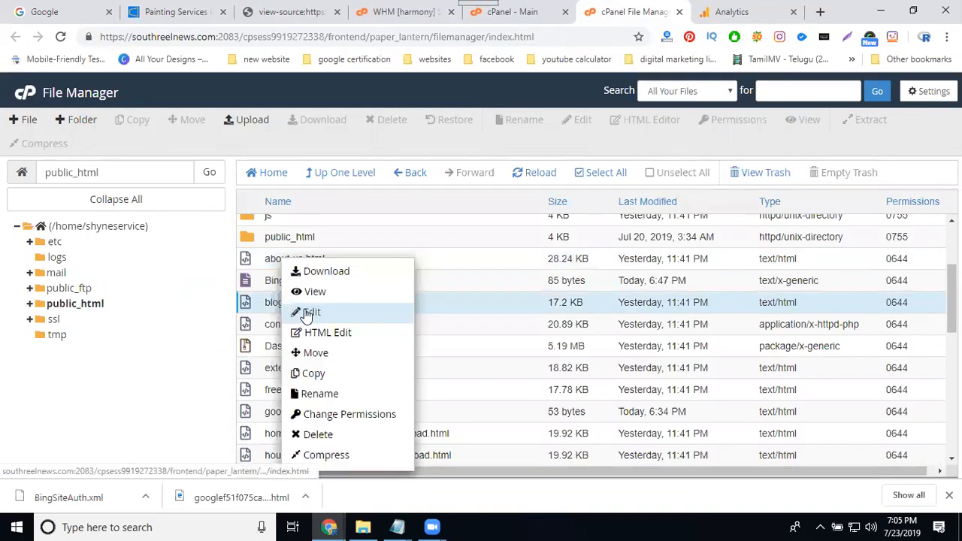
pyautogui.click(307, 312)
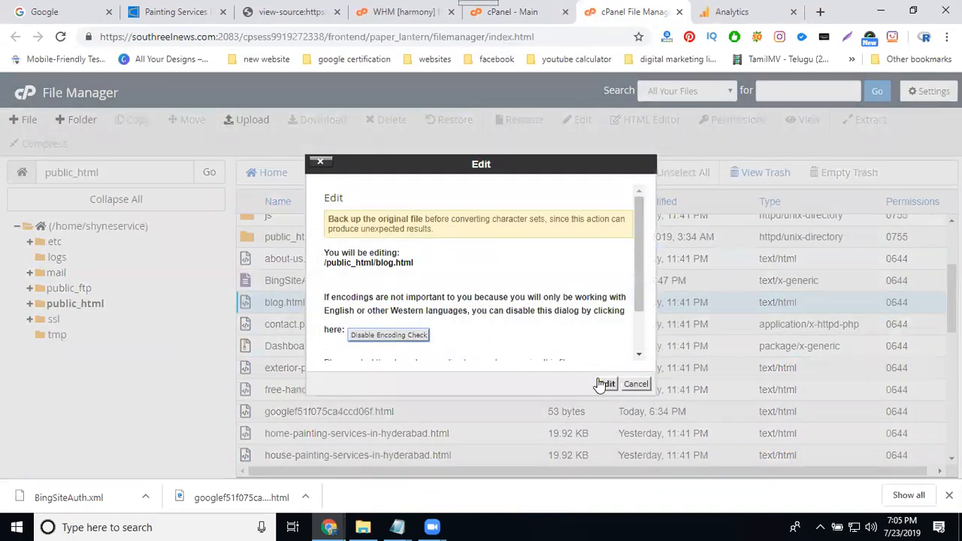
pyautogui.click(606, 383)
# Step: Open the Blog page of the Shyne Service website
pyautogui.click(191, 9)
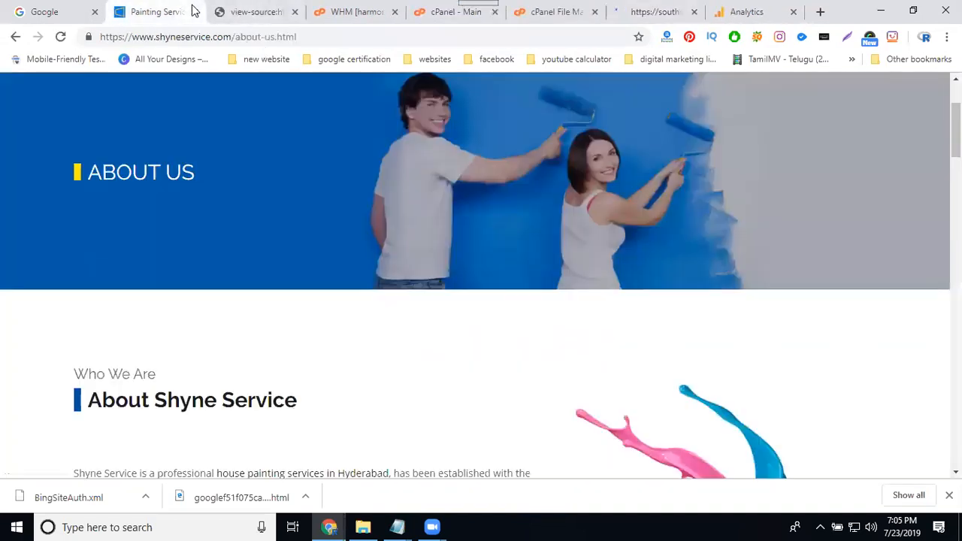
pyautogui.scroll(2, 699, 158)
pyautogui.click(820, 153)
# Step: Paste the Global Site Tag snippet just below the opening head tag in blog.html and save the changes
pyautogui.click(655, 13)
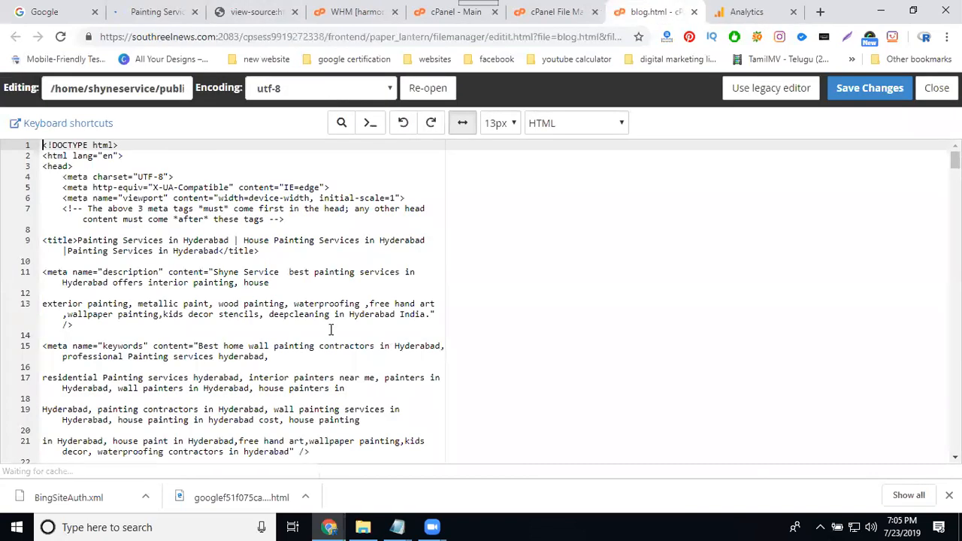
pyautogui.press('Return')
pyautogui.press('Return')
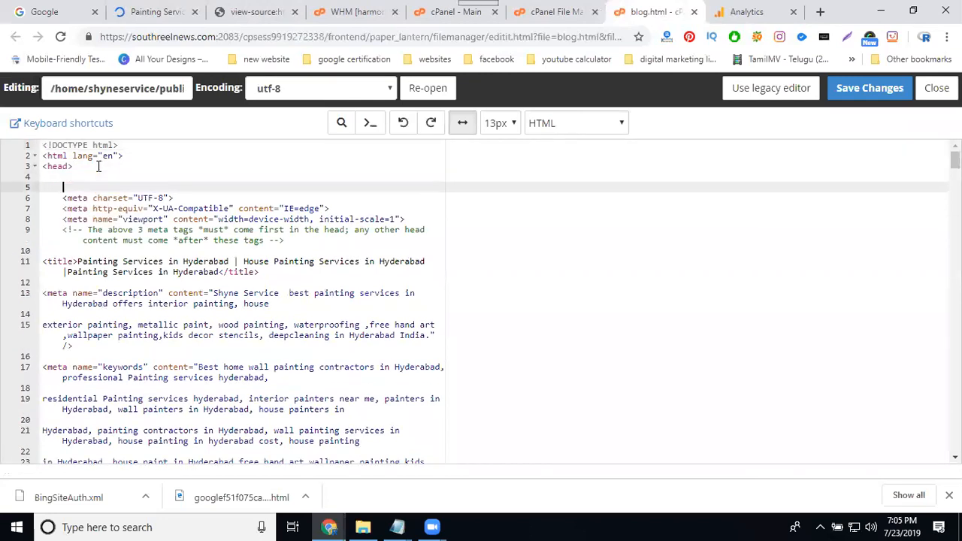
pyautogui.hotkey('ctrl', 'v')
pyautogui.scroll(-6, 198, 331)
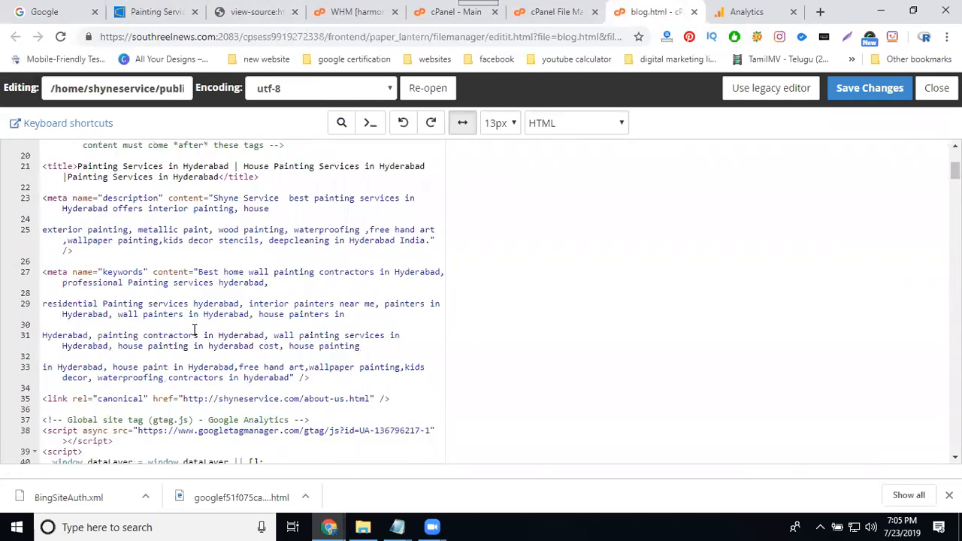
pyautogui.click(865, 94)
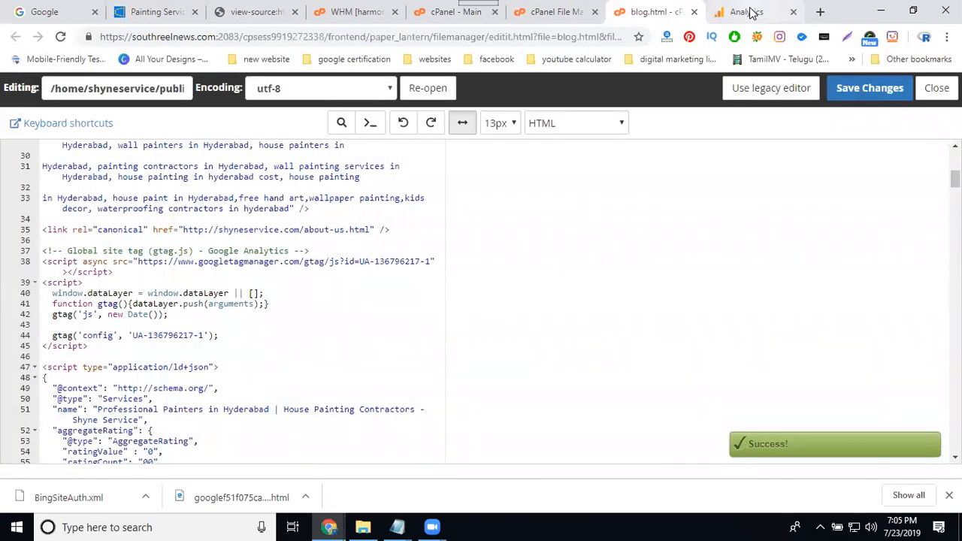
# Step: Look through the website's Blog page and follow the link of the first blog post
pyautogui.click(749, 13)
pyautogui.click(147, 12)
pyautogui.scroll(-10, 238, 202)
pyautogui.scroll(8, 240, 212)
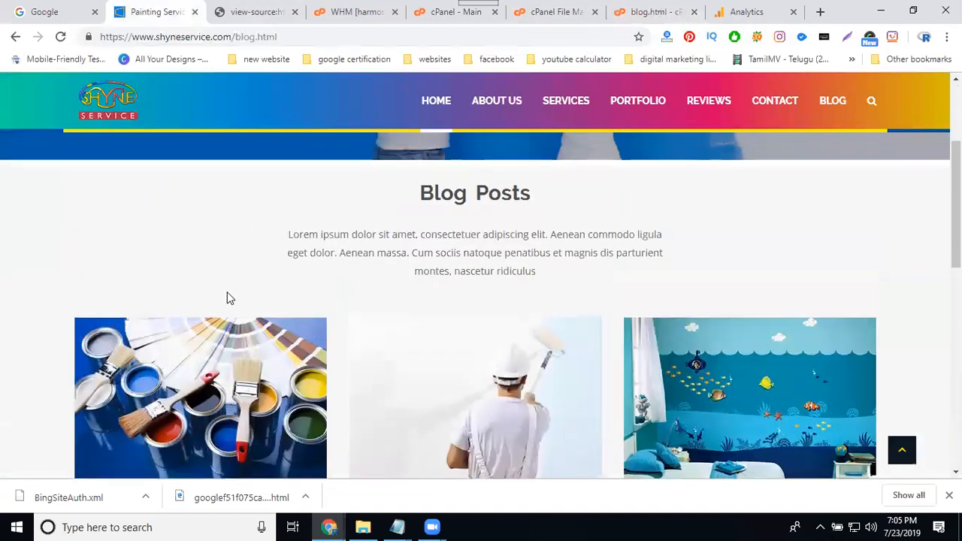
pyautogui.scroll(-3, 229, 298)
pyautogui.click(193, 385)
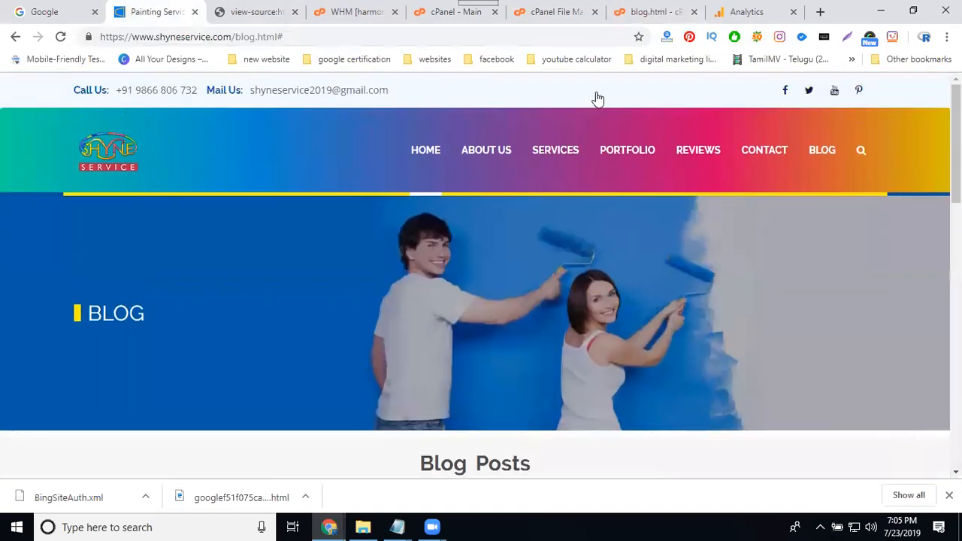
# Step: Reload the Analytics Real-time Overview and check Top Active Pages for the Blog page
pyautogui.click(747, 11)
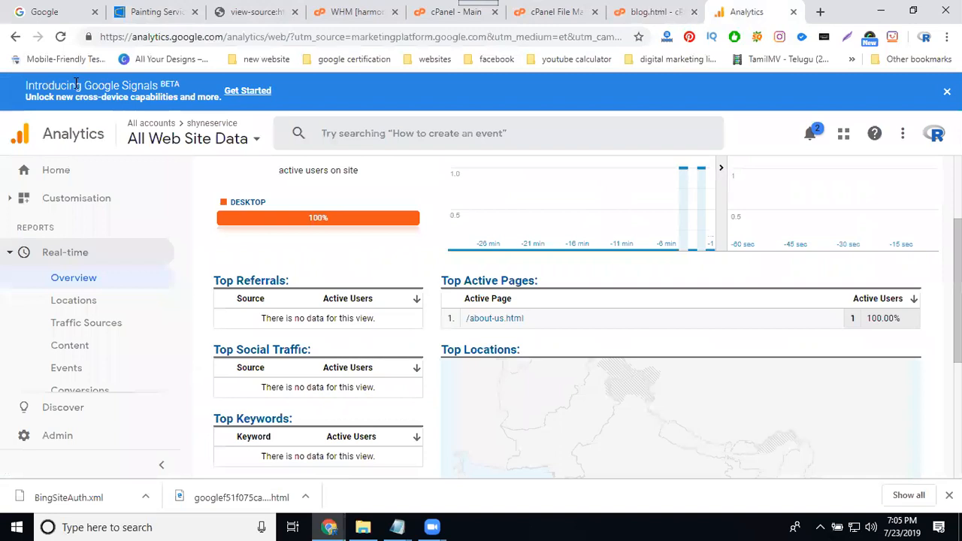
pyautogui.click(60, 37)
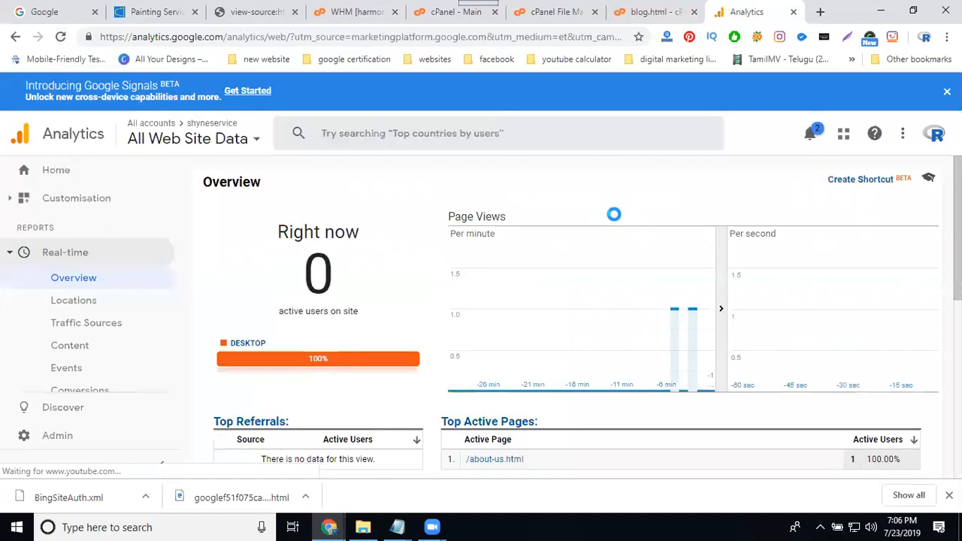
pyautogui.scroll(-2, 607, 286)
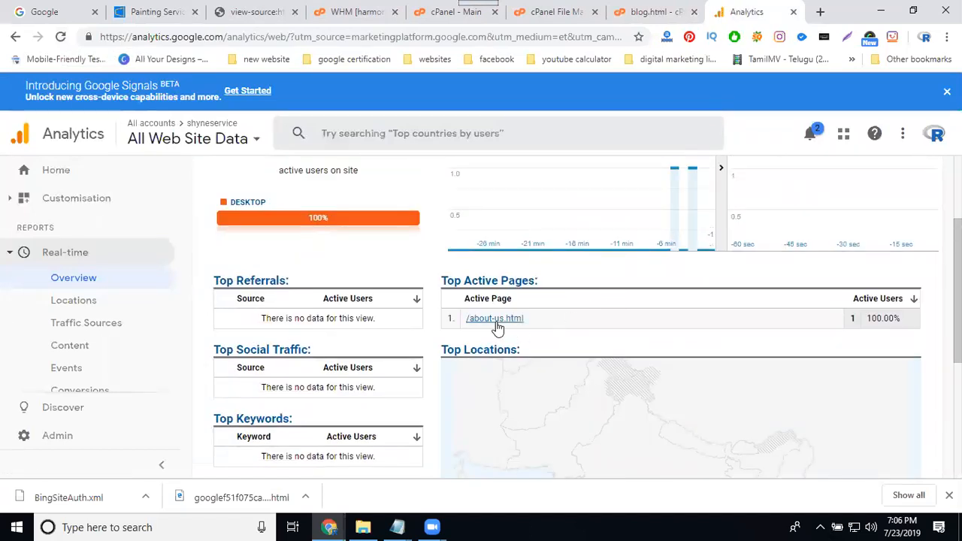
# Step: Load the website's Blog page again and view its page source
pyautogui.click(136, 14)
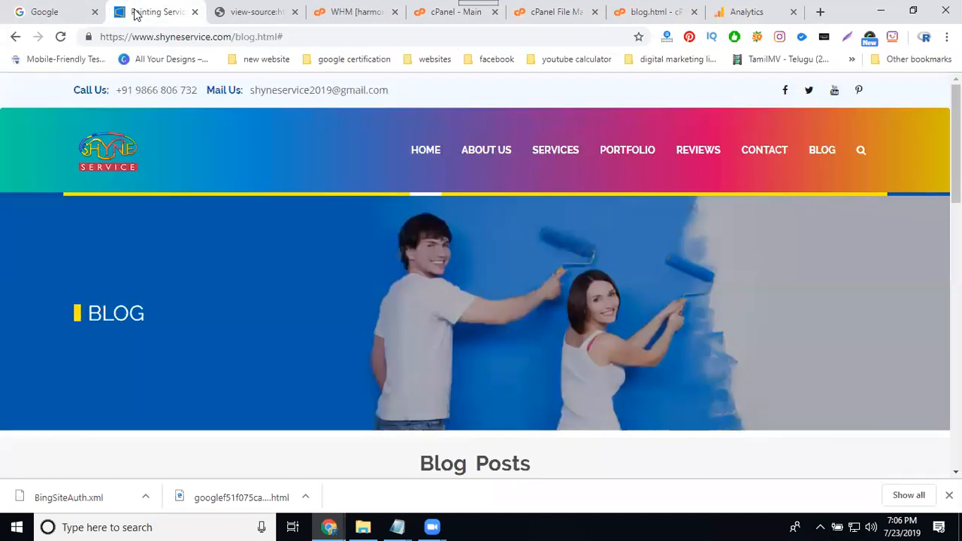
pyautogui.click(819, 153)
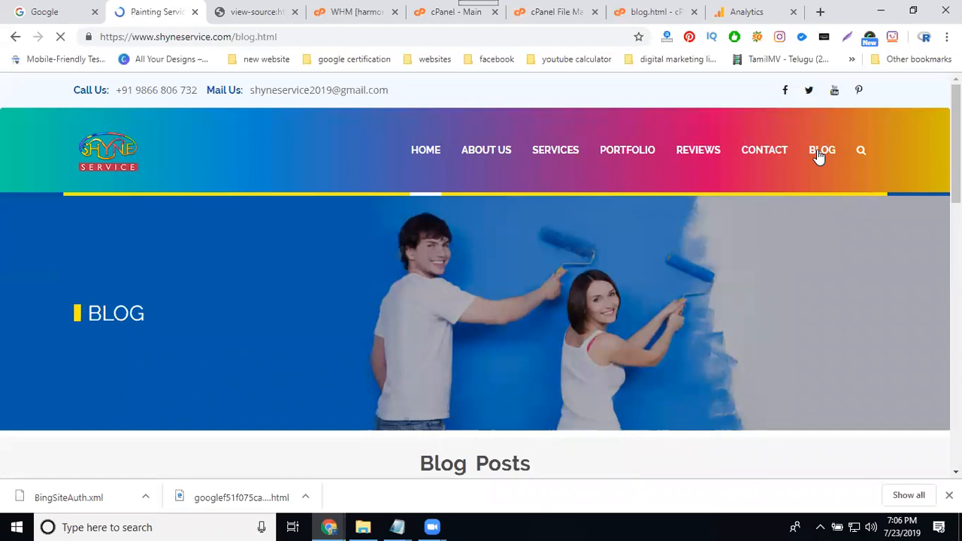
pyautogui.hotkey('ctrl', 'u')
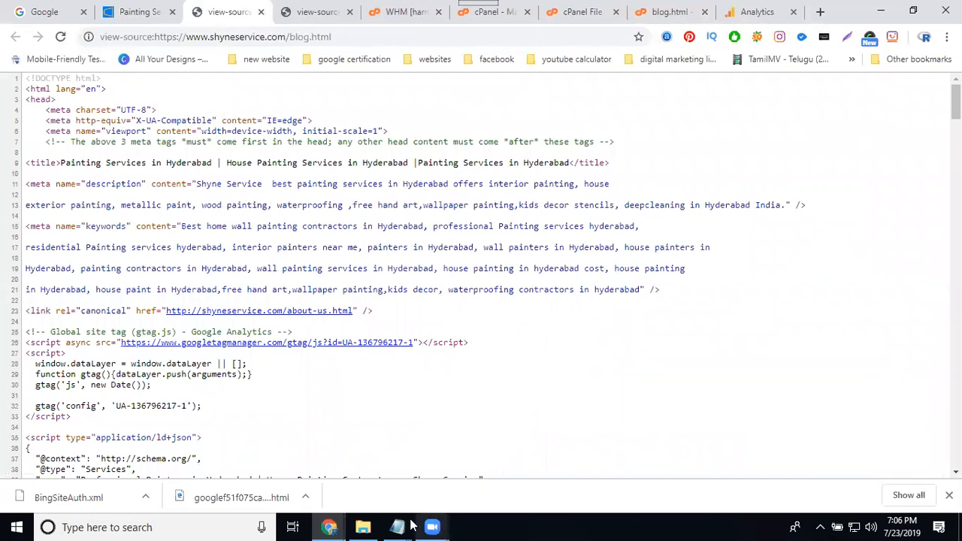
# Step: Switch to the Notepad window and copy the numeric part of the tracking ID from the snippet's config line
pyautogui.moveTo(397, 527)
pyautogui.click(480, 442)
pyautogui.doubleClick(500, 277)
pyautogui.hotkey('ctrl', 'c')
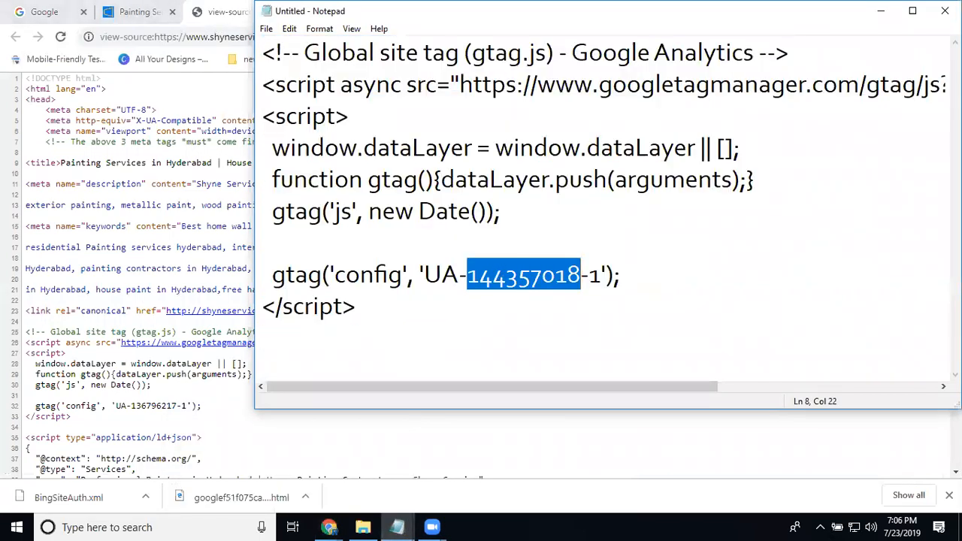
# Step: Search the Blog page source for the copied tracking ID number, reload the source and repeat the search
pyautogui.click(880, 12)
pyautogui.hotkey('ctrl', 'f')
pyautogui.hotkey('ctrl', 'v')
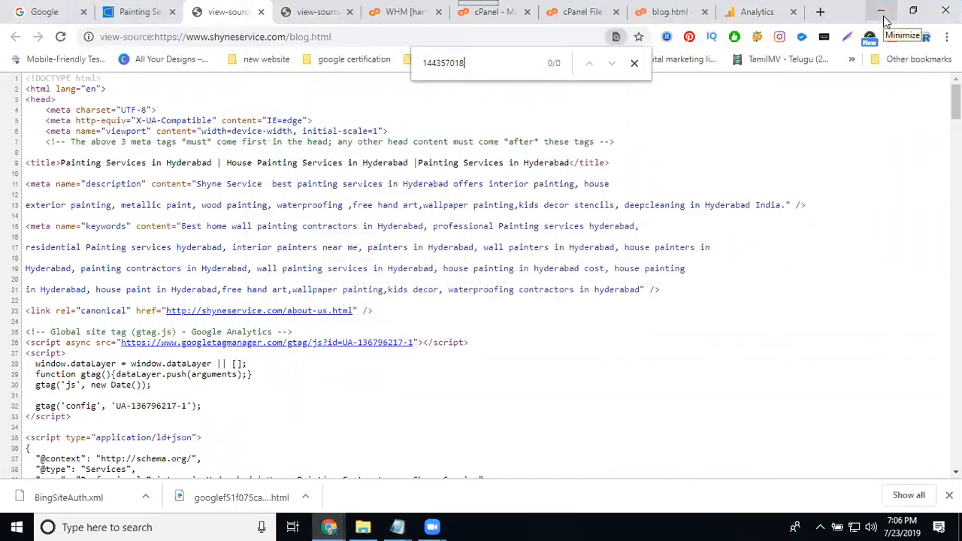
pyautogui.click(59, 36)
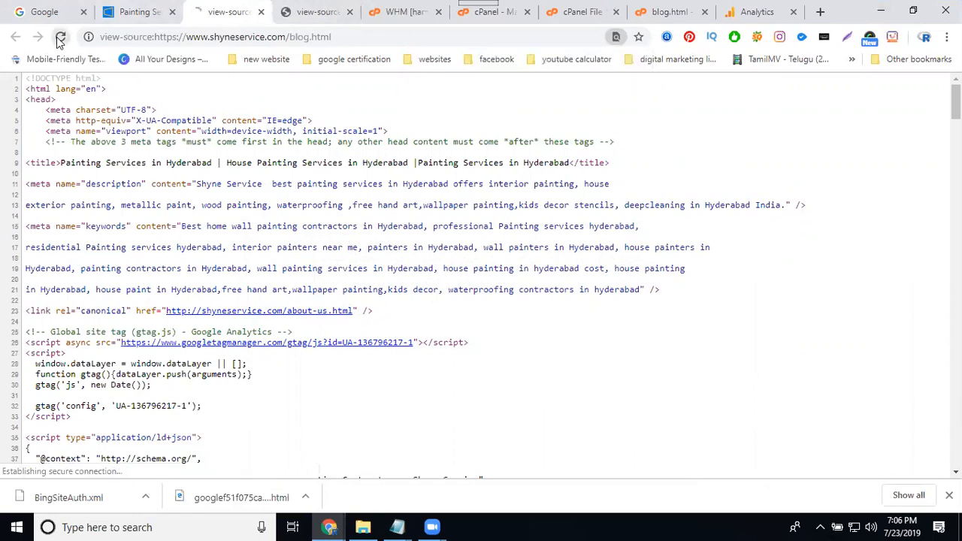
pyautogui.hotkey('ctrl', 'f')
pyautogui.hotkey('ctrl', 'v')
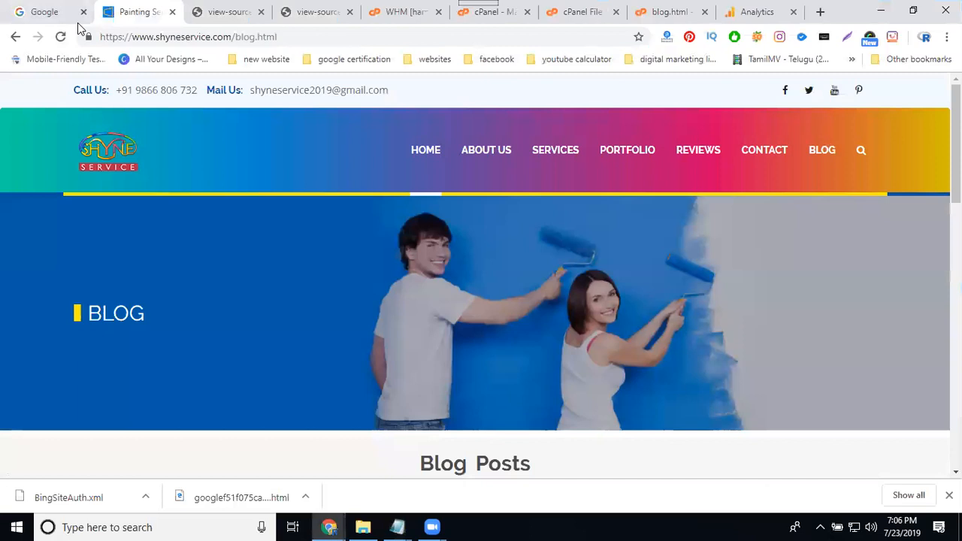
# Step: Reload and scroll through the website's Blog page, and check Top Active Pages in the Analytics Real-time Overview
pyautogui.click(131, 11)
pyautogui.click(64, 37)
pyautogui.click(61, 37)
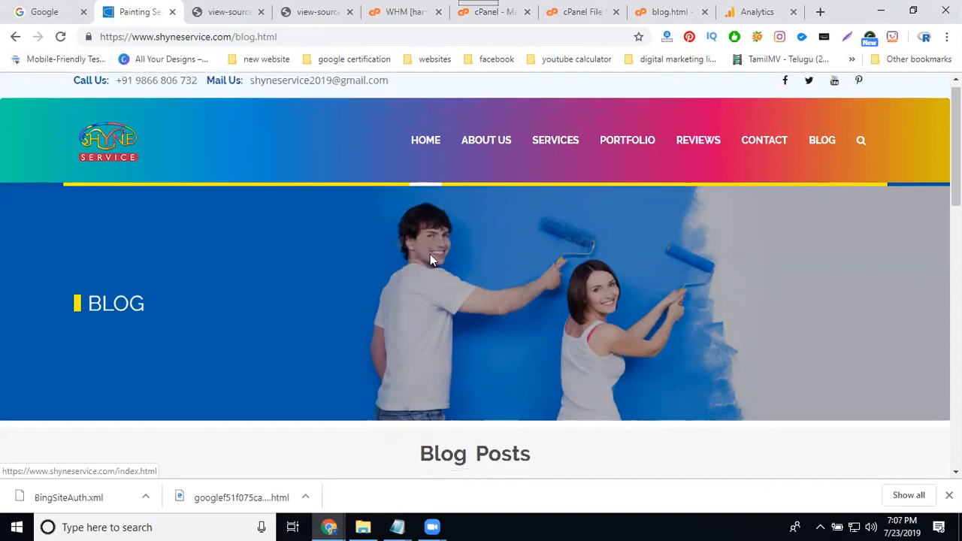
pyautogui.scroll(-8, 429, 258)
pyautogui.click(748, 13)
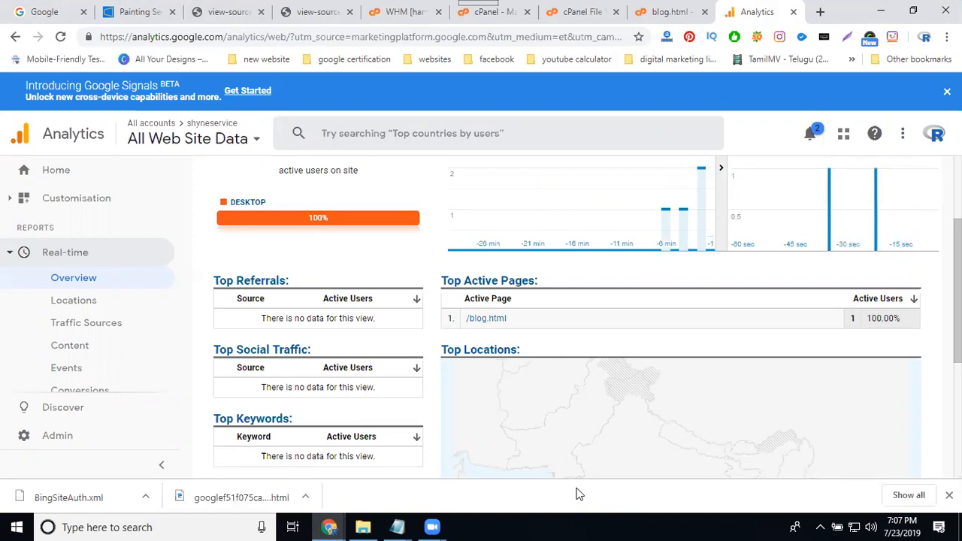
# Step: Open southreelnews.com in a new browser tab
pyautogui.click(821, 13)
pyautogui.write('sou')
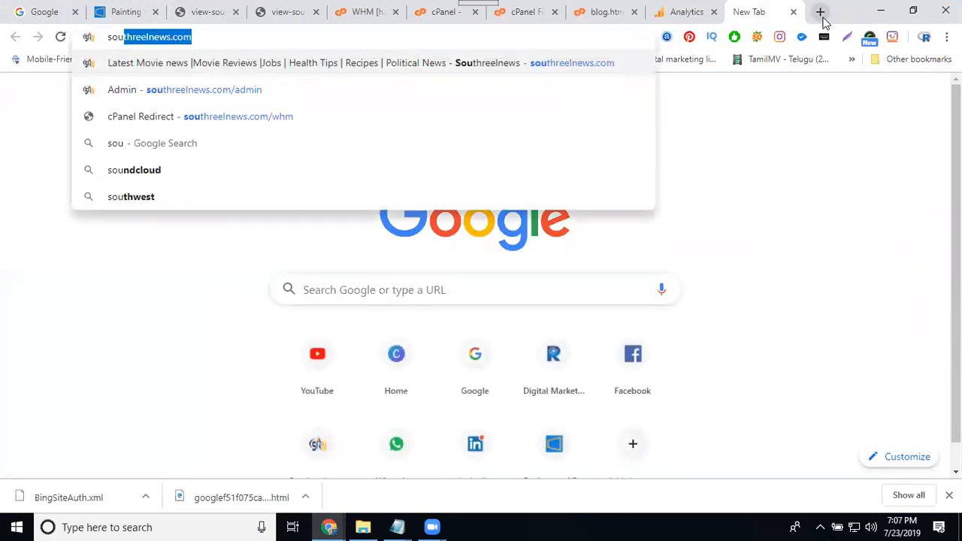
pyautogui.write('th')
pyautogui.press('Return')
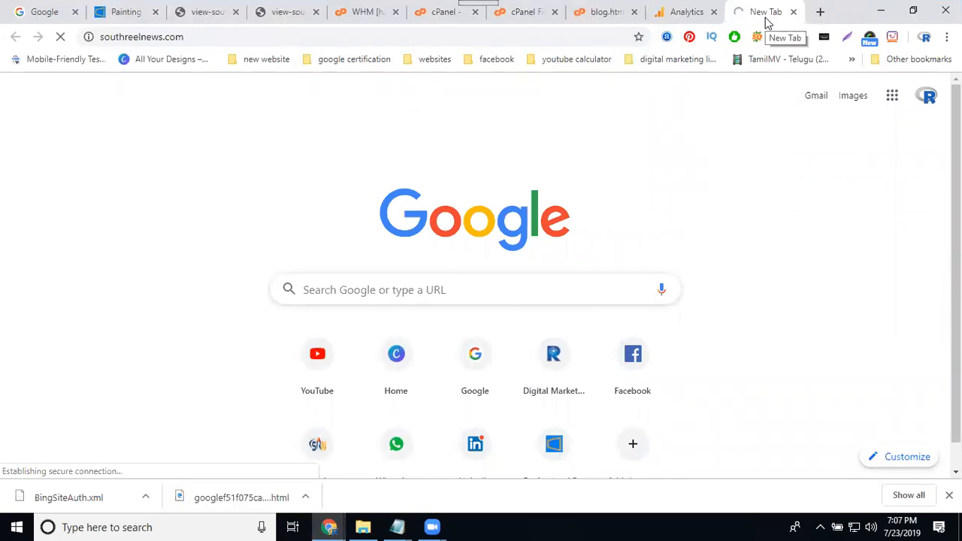
# Step: Switch Analytics to the All Web Site Data view of the south reel news property in the south reel news account
pyautogui.click(671, 12)
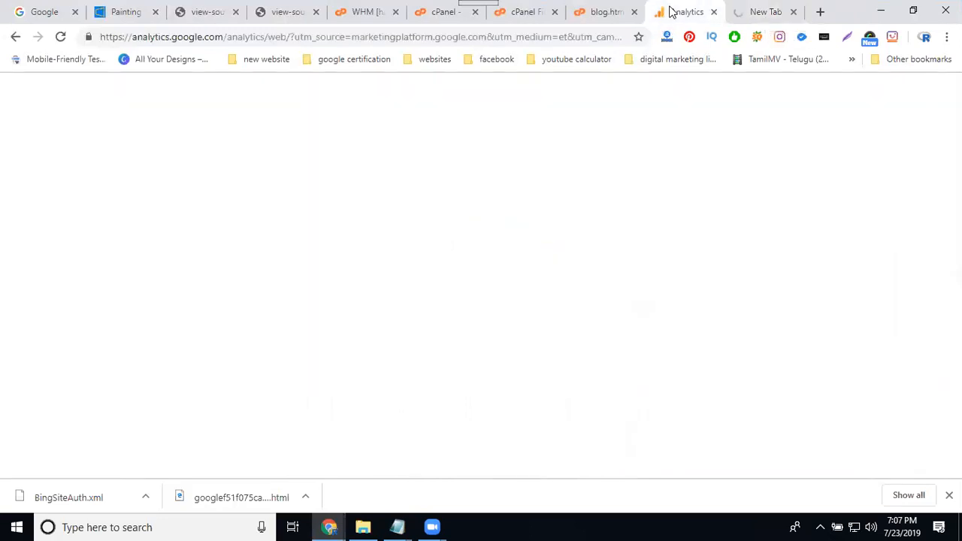
pyautogui.click(202, 139)
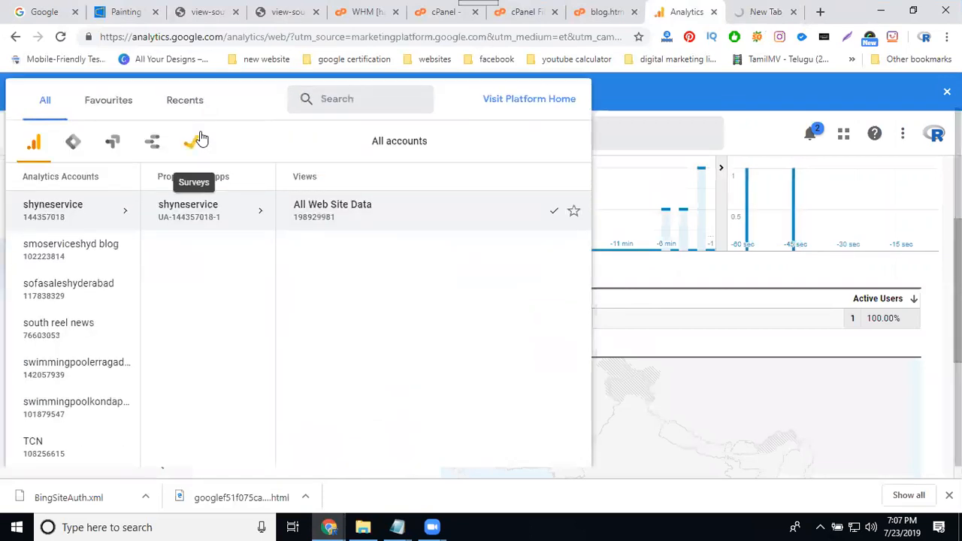
pyautogui.click(76, 339)
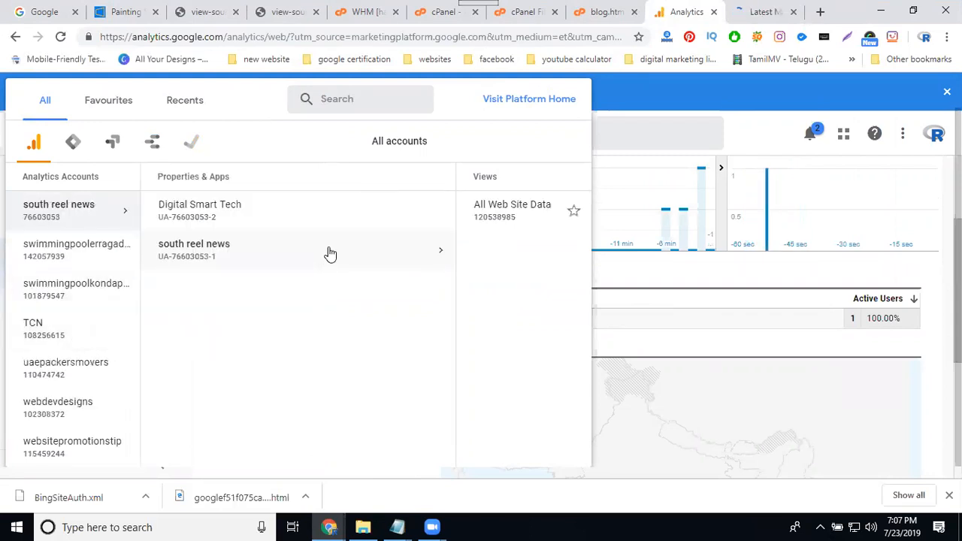
pyautogui.click(329, 253)
pyautogui.click(478, 218)
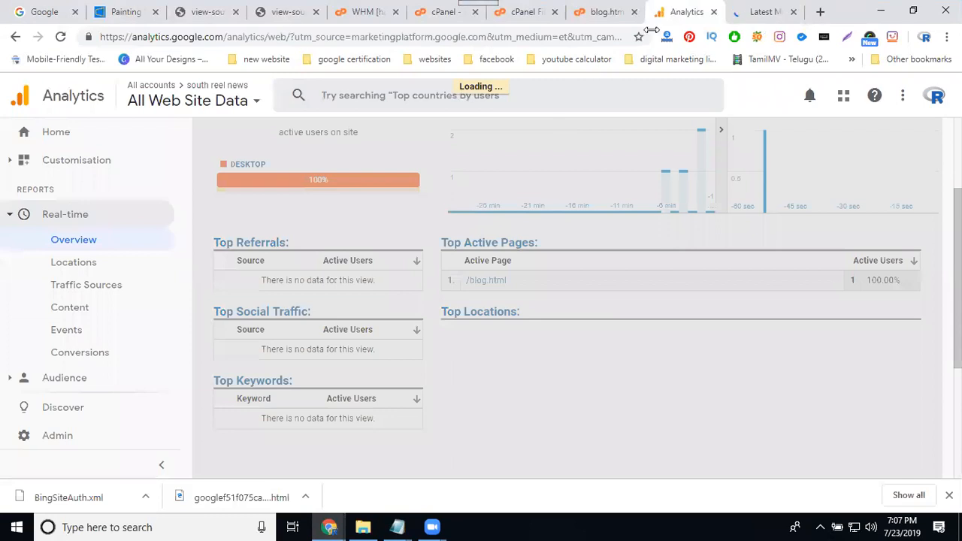
# Step: Scroll the South Reel News homepage and examine active users and Top Active Pages in its Analytics Real-time Overview
pyautogui.click(748, 22)
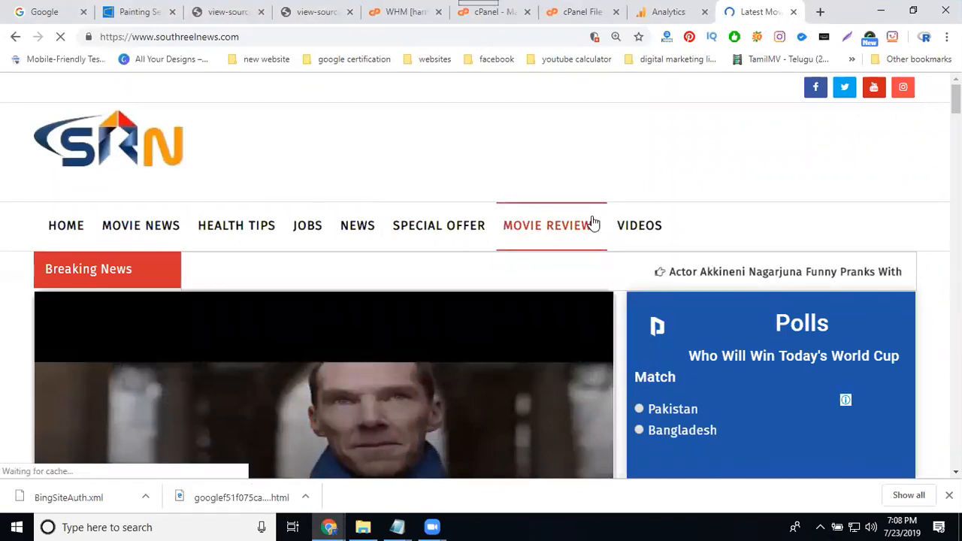
pyautogui.scroll(-3, 589, 215)
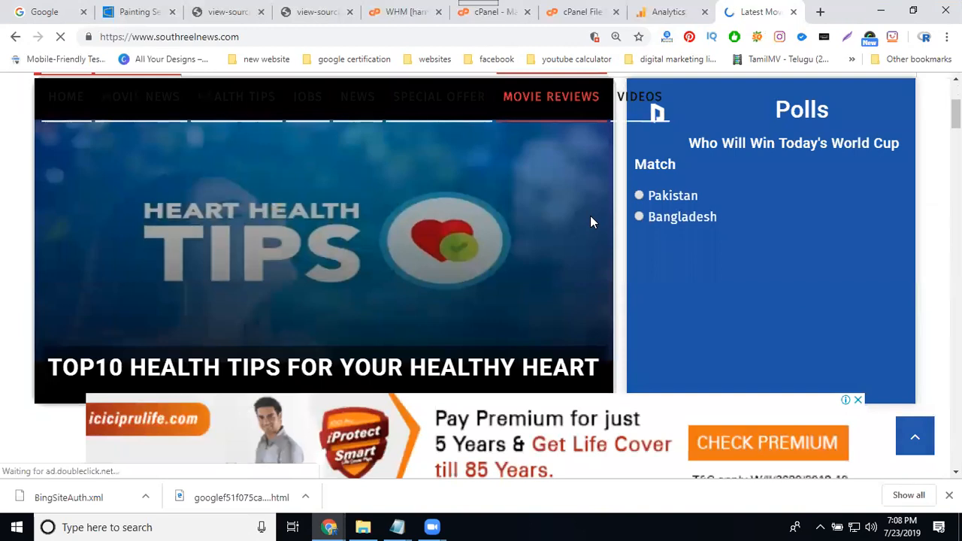
pyautogui.click(650, 17)
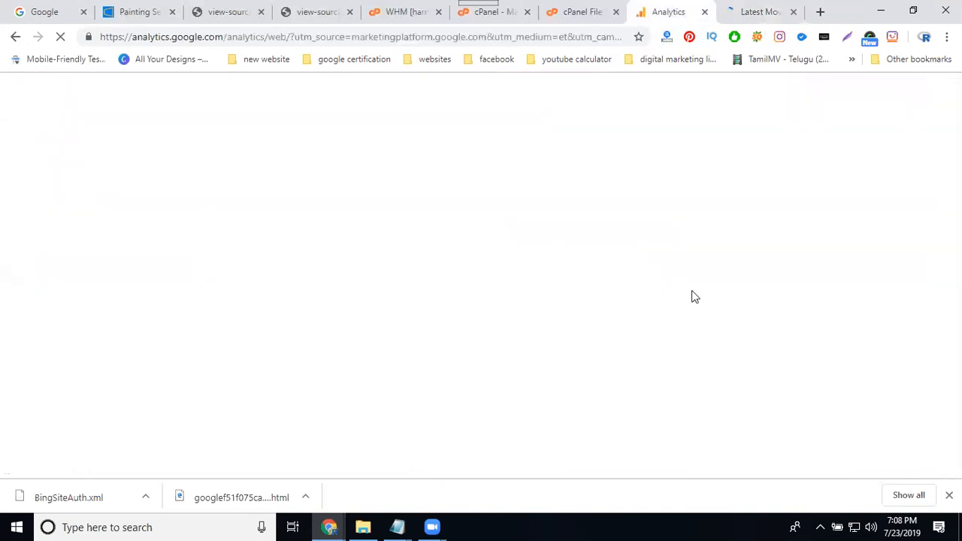
pyautogui.scroll(2, 689, 345)
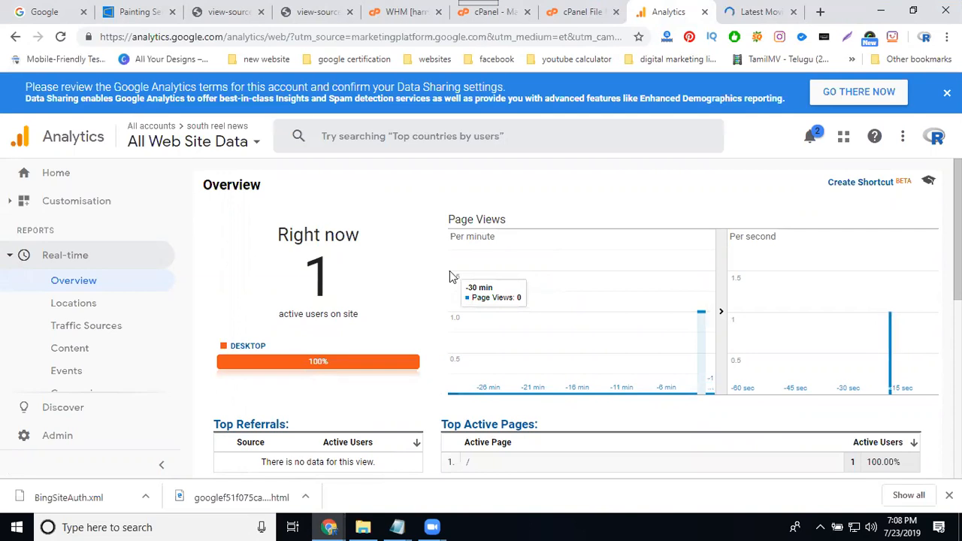
pyautogui.scroll(-2, 450, 296)
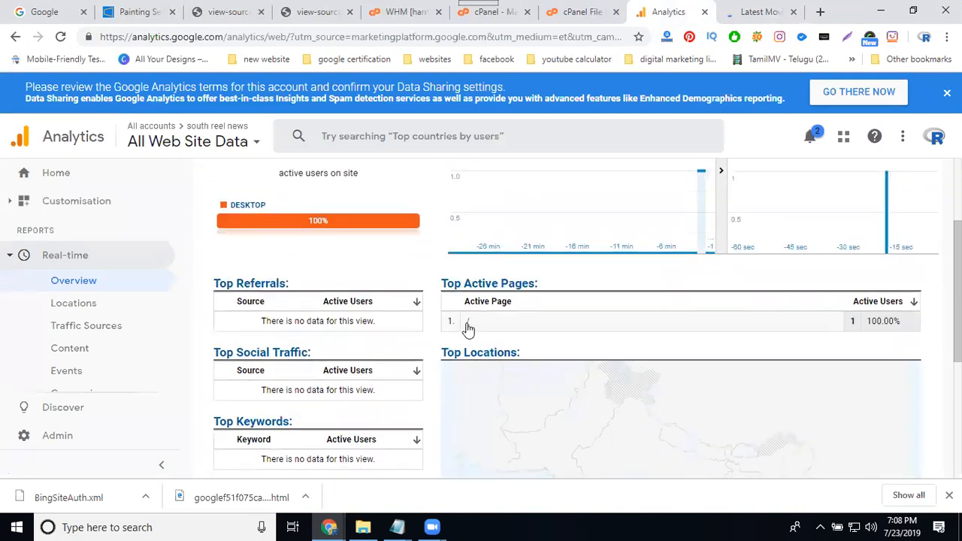
# Step: Open the Top10 Health Tips for your Healthy Heart article from the South Reel News homepage slider
pyautogui.click(751, 9)
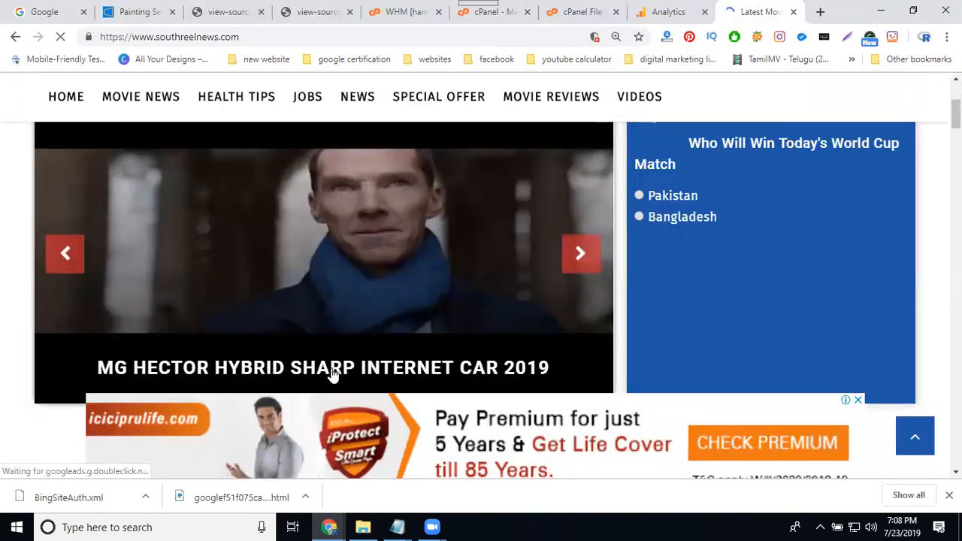
pyautogui.click(332, 375)
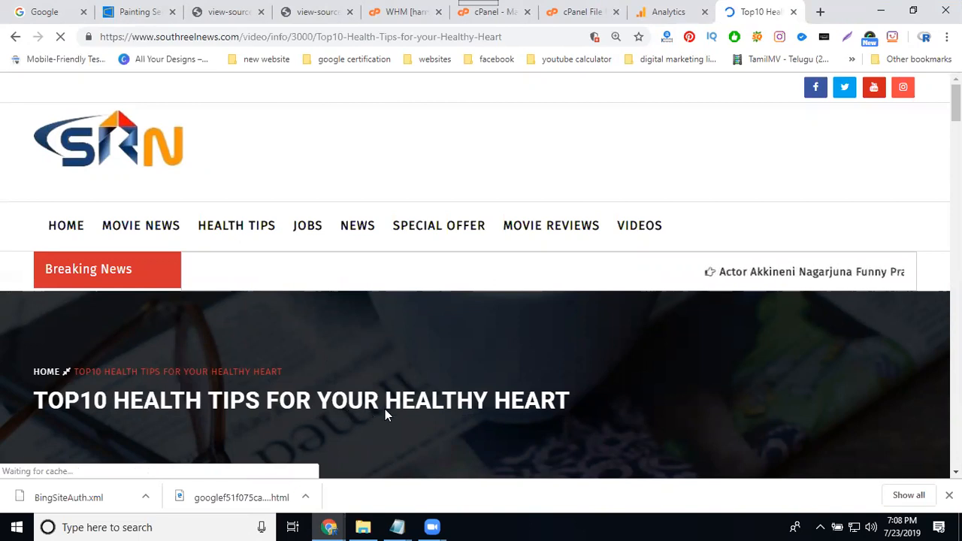
# Step: Return to Analytics, reload the Real-time Overview, and check the active users and Top Active Pages
pyautogui.click(659, 9)
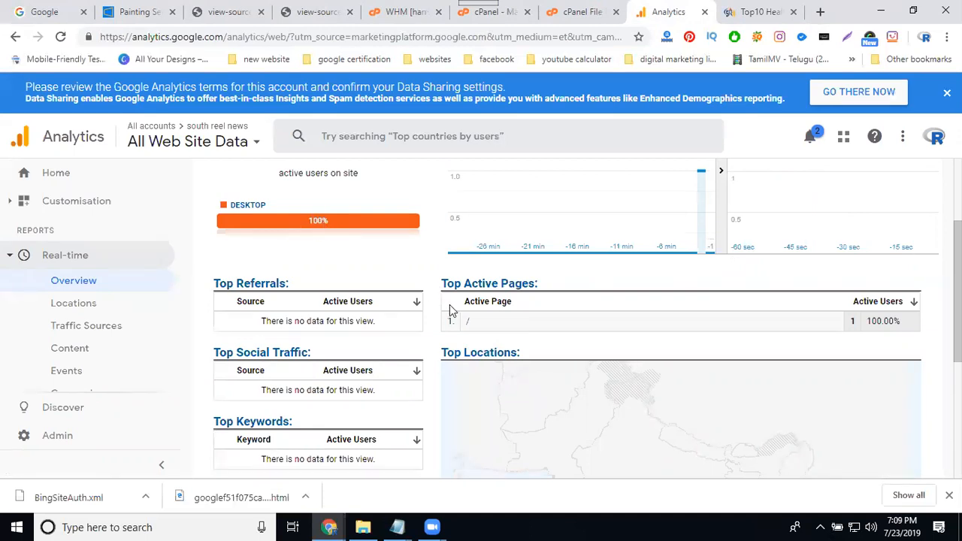
pyautogui.scroll(1, 451, 310)
pyautogui.click(60, 38)
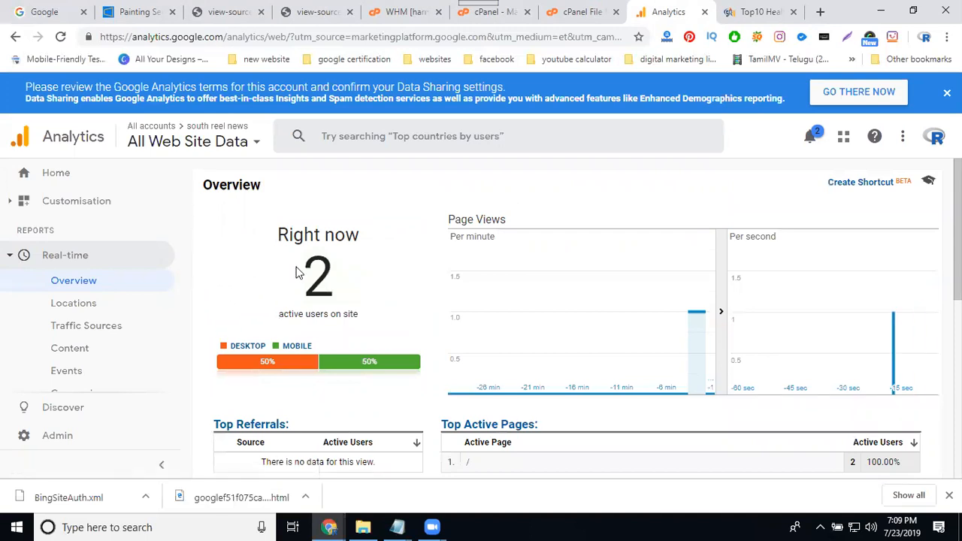
pyautogui.scroll(-2, 469, 316)
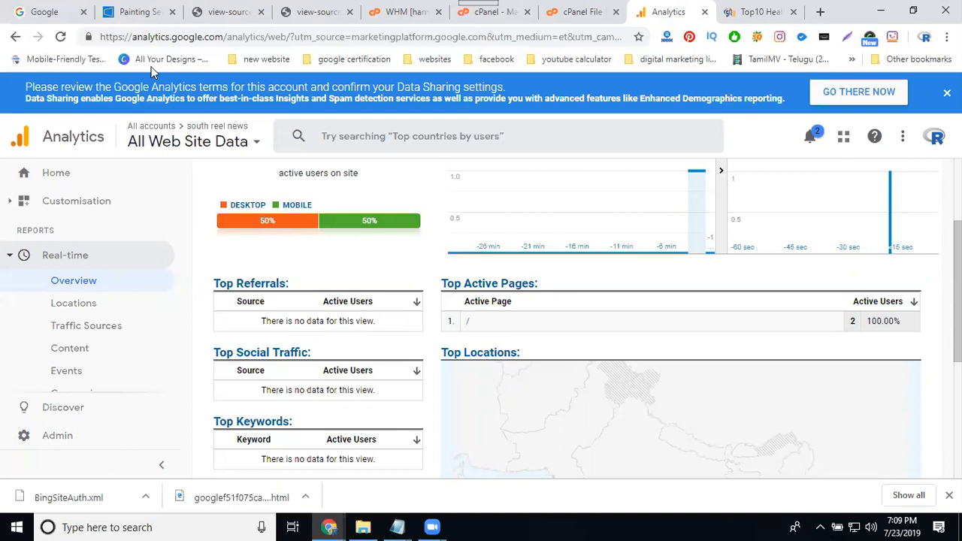
# Step: Reload the Real-time Overview again and examine the active user count, device split and page views charts
pyautogui.click(60, 37)
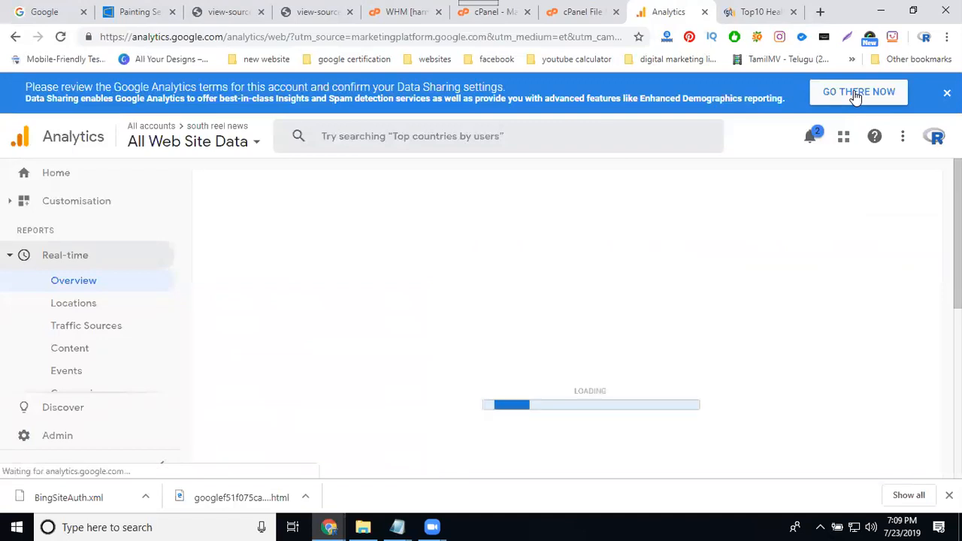
pyautogui.scroll(-2, 638, 251)
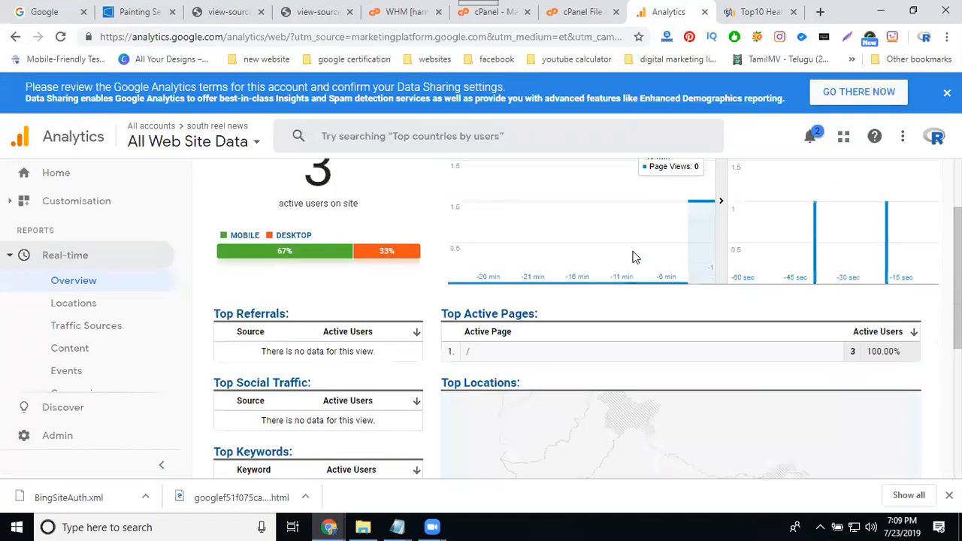
pyautogui.scroll(-2, 632, 257)
pyautogui.scroll(3, 476, 283)
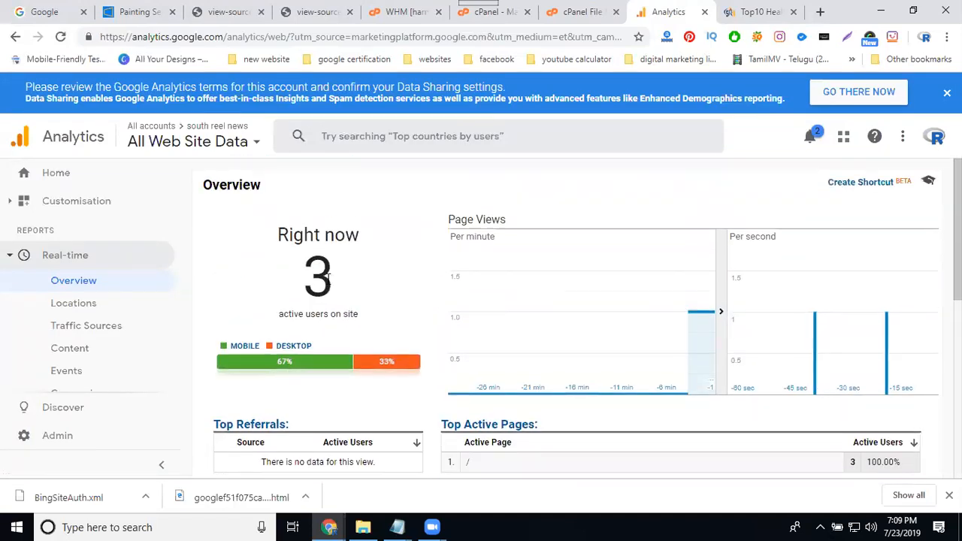
# Step: Follow the notice about Analytics terms and Data Sharing settings, and examine active users and Top Active Pages in the Real-time Overview
pyautogui.click(865, 92)
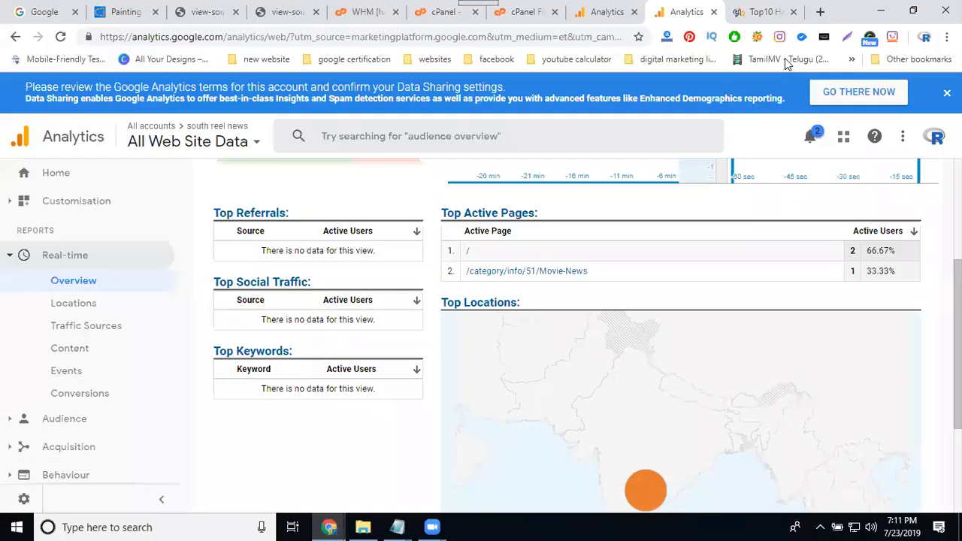
pyautogui.scroll(3, 337, 242)
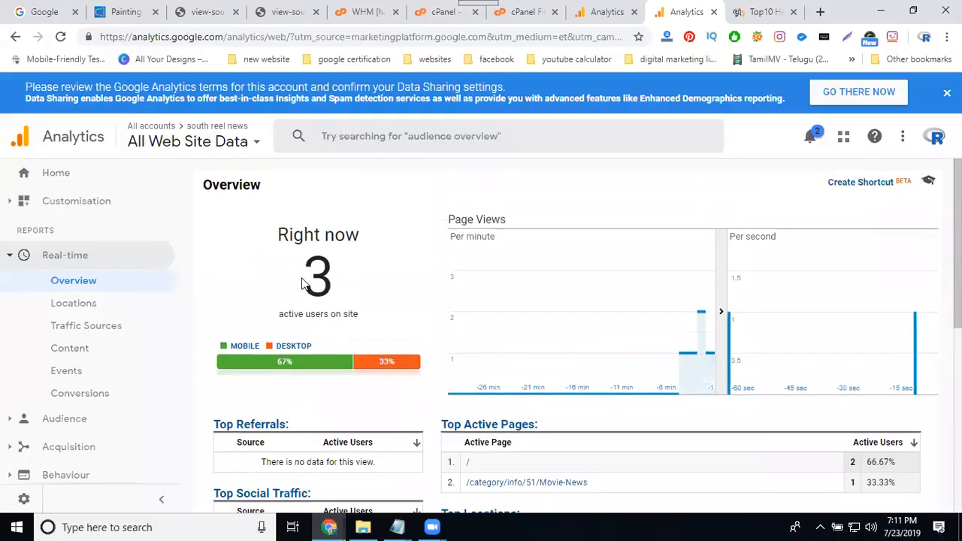
pyautogui.scroll(-2, 488, 400)
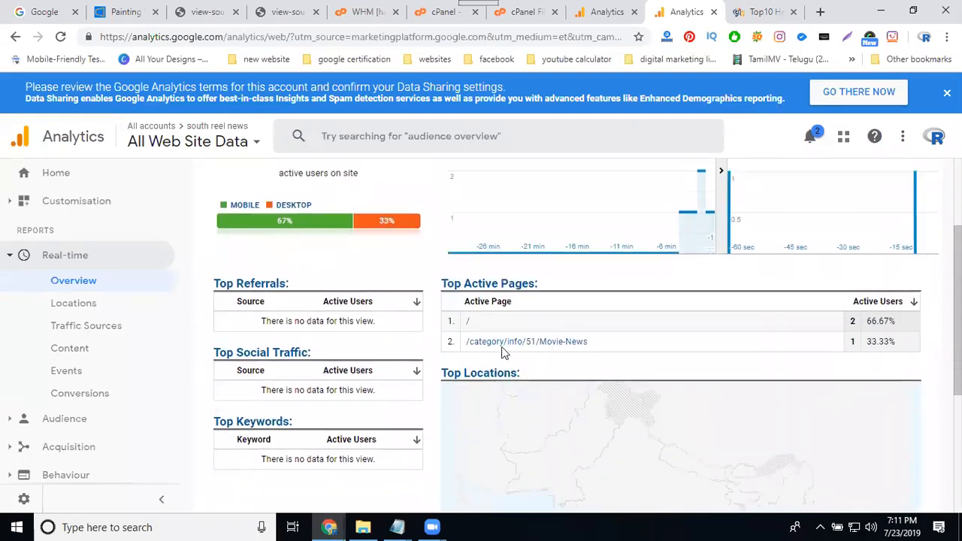
# Step: Go back to the Top10 Health Tips for your Healthy Heart article and look through its page
pyautogui.click(766, 13)
pyautogui.scroll(-15, 456, 237)
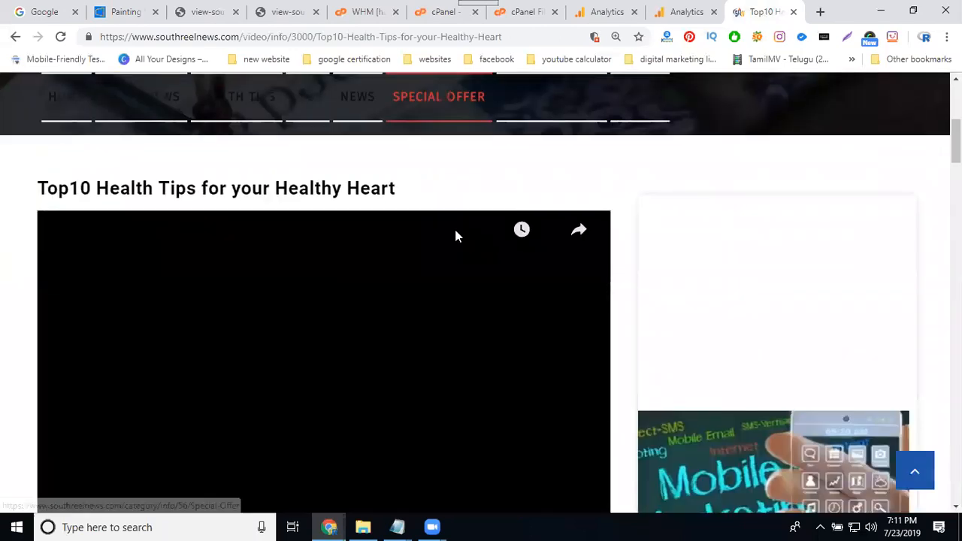
pyautogui.scroll(15, 490, 244)
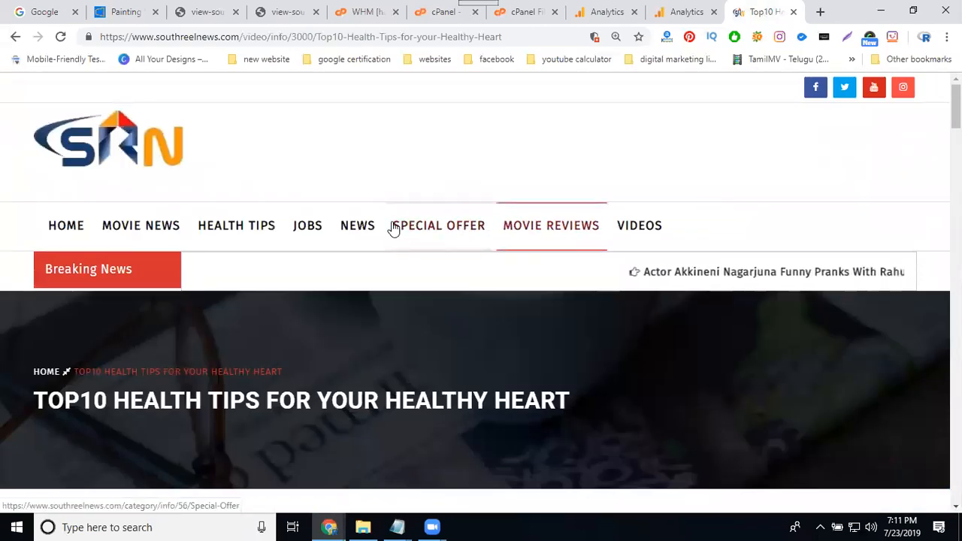
# Step: Switch back to Analytics and refresh the Real-time Overview after browsing the article
pyautogui.click(683, 14)
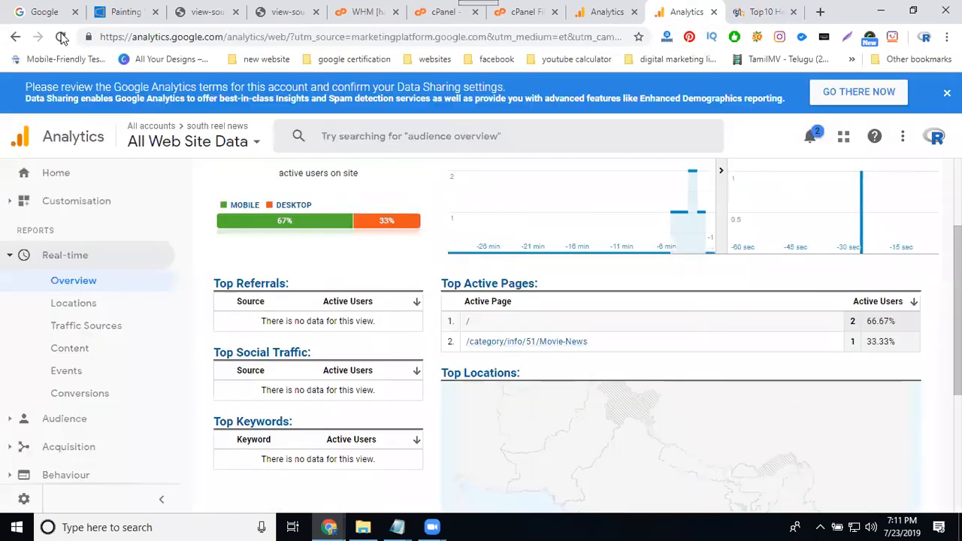
pyautogui.click(61, 37)
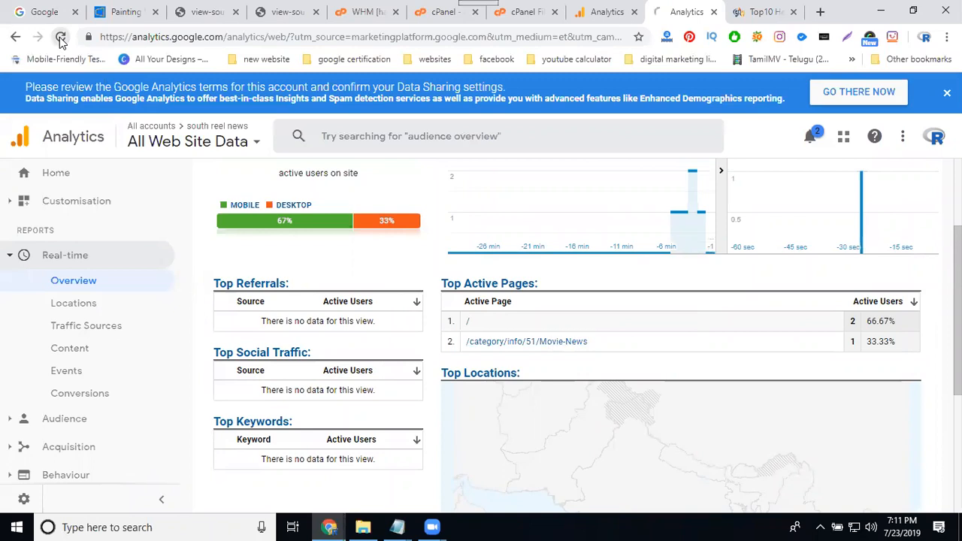